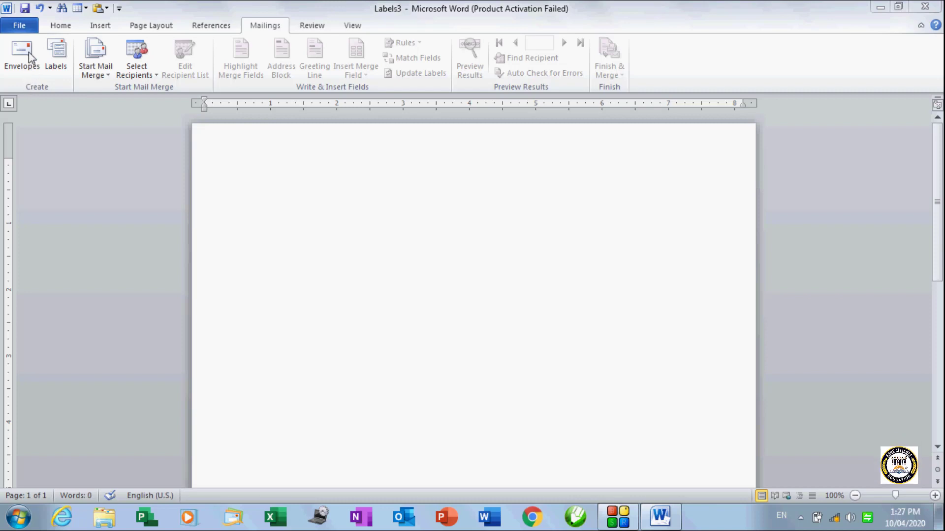
Open the Envelopes and Labels dialog, look at the Labels tab, then close it.
click(33, 71)
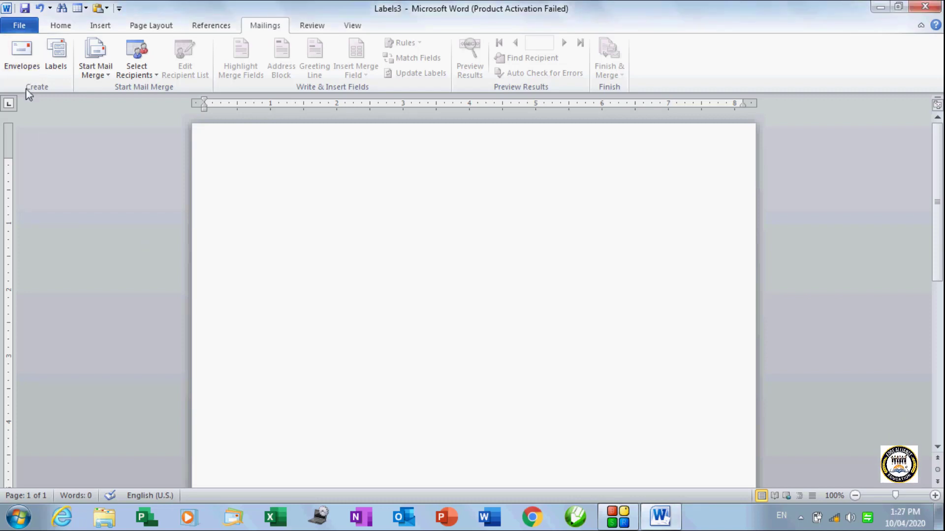
click(20, 64)
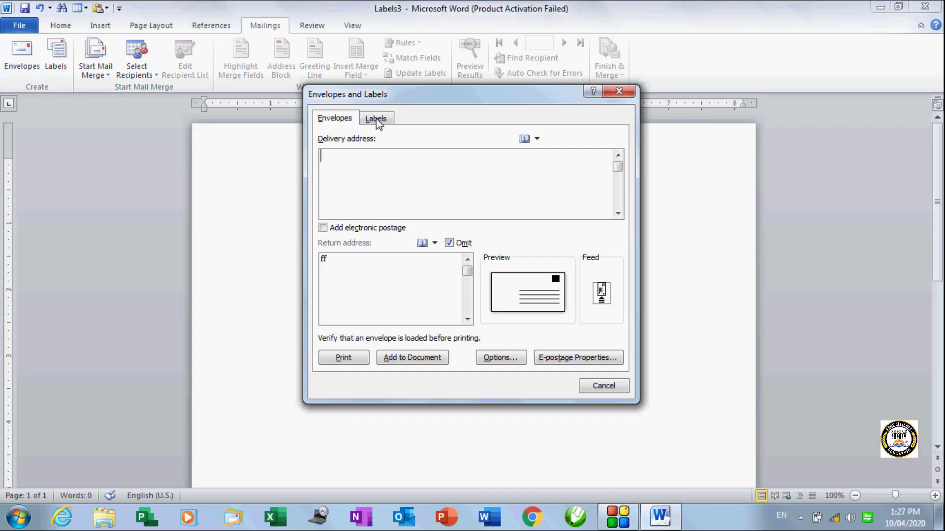
drag(339, 102, 300, 150)
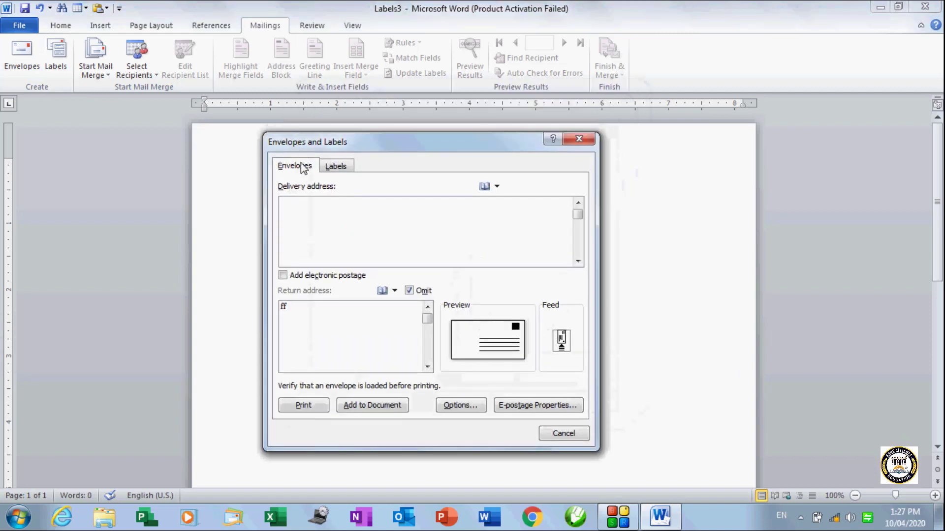
click(343, 168)
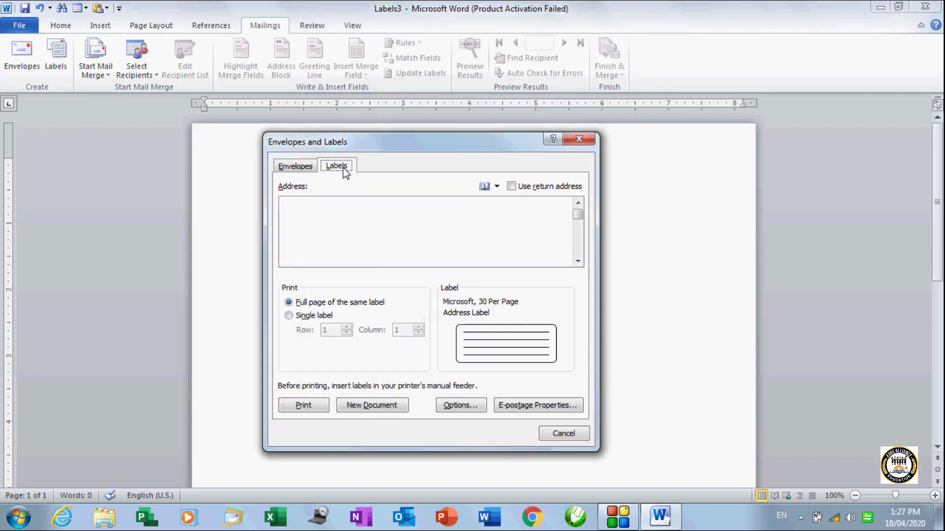
click(300, 167)
click(334, 170)
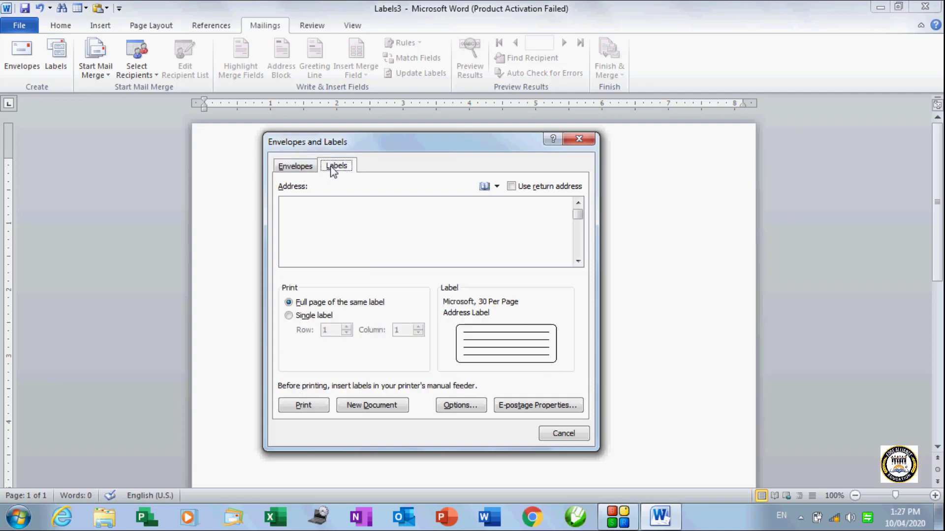
click(560, 432)
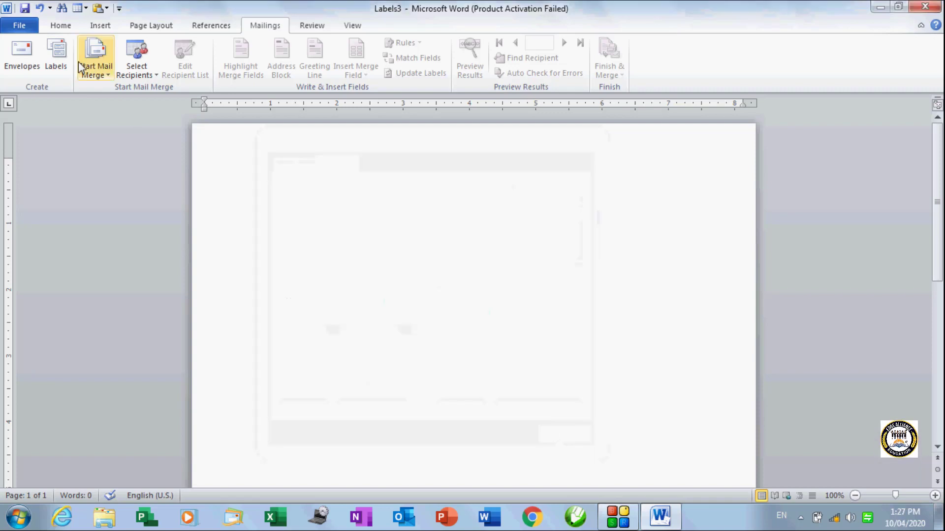
Reopen Envelopes and Labels on the Envelopes tab and place the cursor in Delivery address.
click(58, 60)
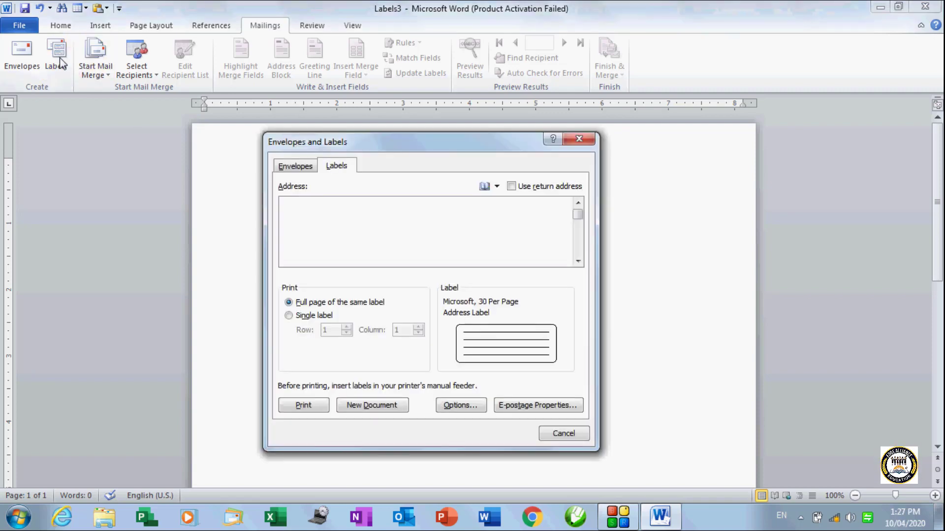
click(279, 168)
click(348, 170)
click(302, 169)
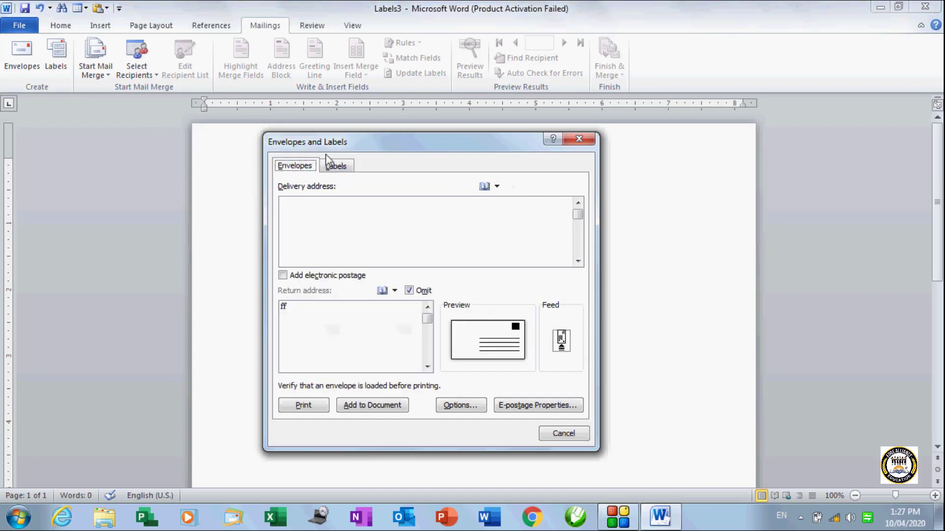
drag(336, 143, 350, 62)
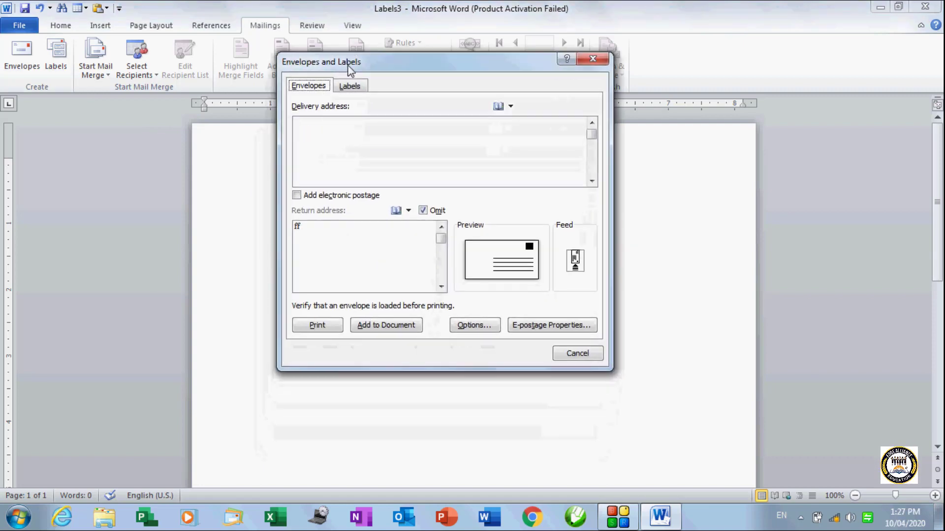
click(328, 131)
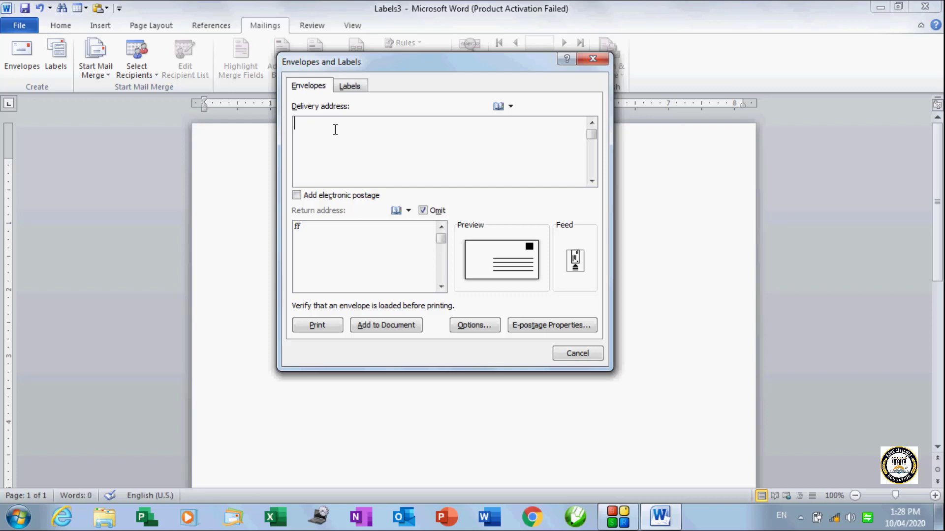
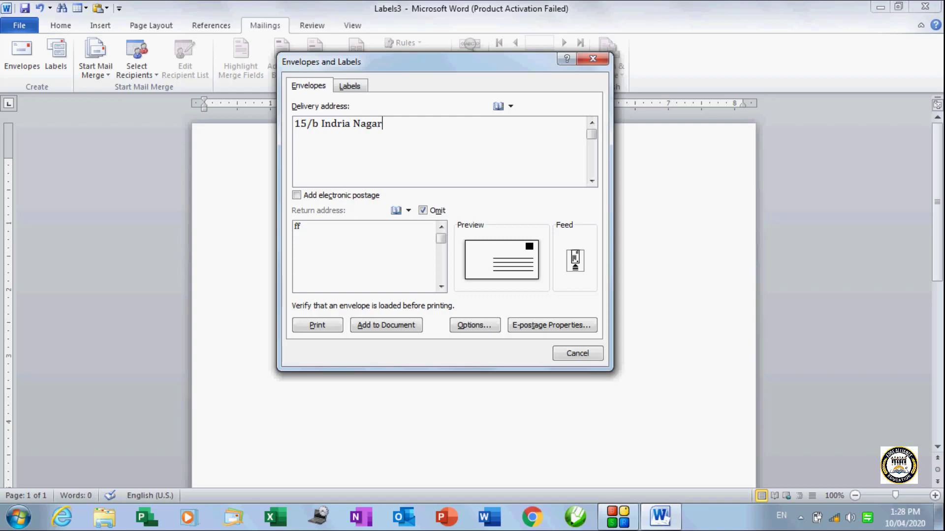
Turn on the return address and replace it with 'Edge Education Rajendranagar' and 'Lucknow' on two lines.
click(423, 212)
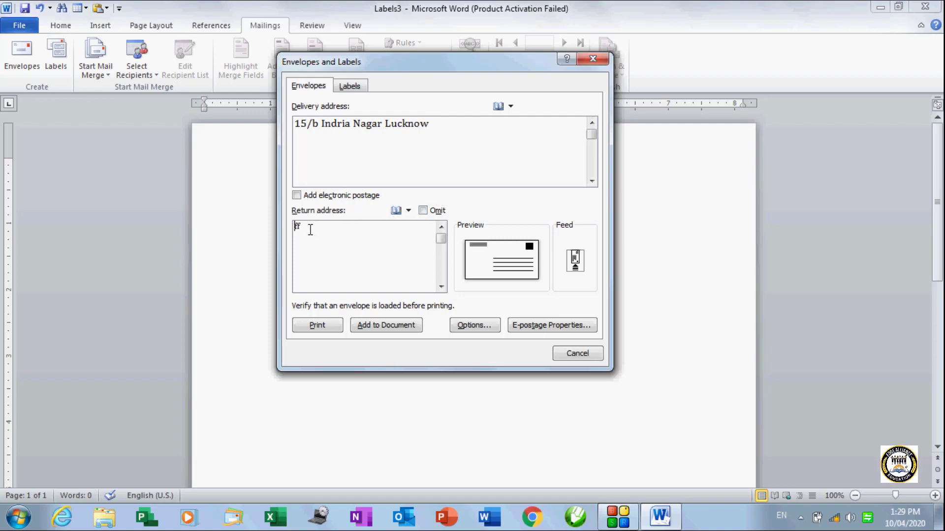
drag(310, 229, 287, 236)
text(Edge Exd)
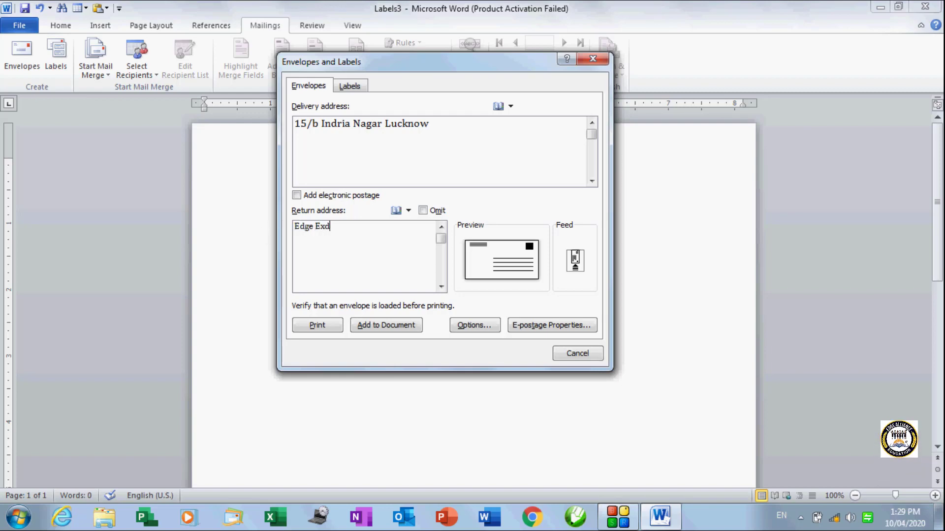
key(BackSpace)
text(uca)
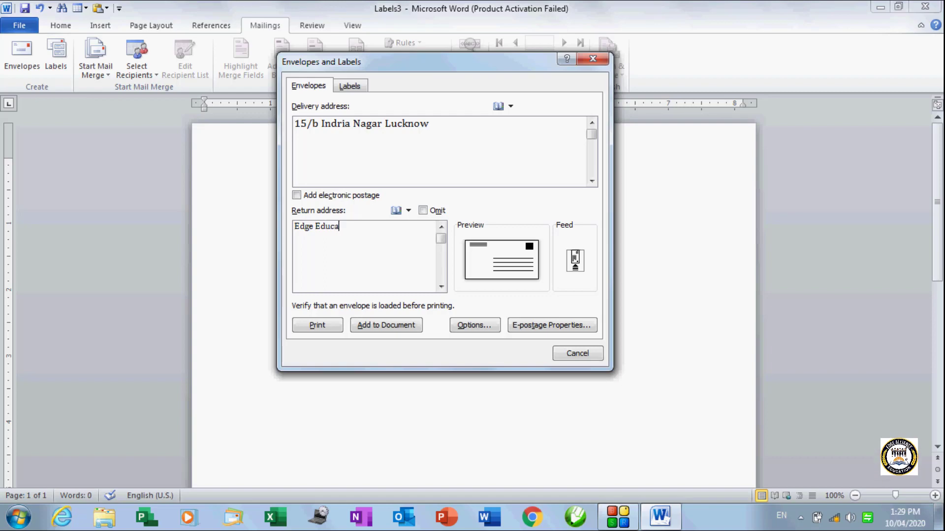
text(to)
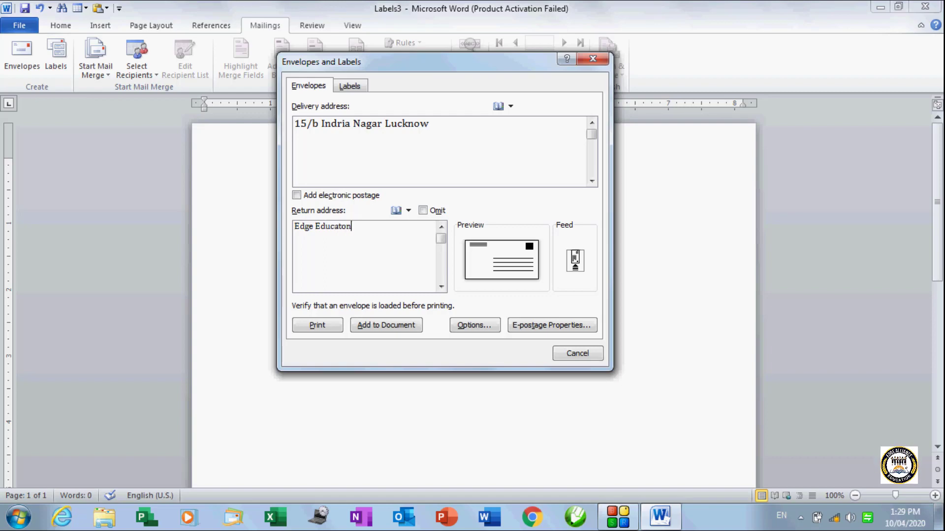
key(BackSpace)
key(BackSpace)
text(i)
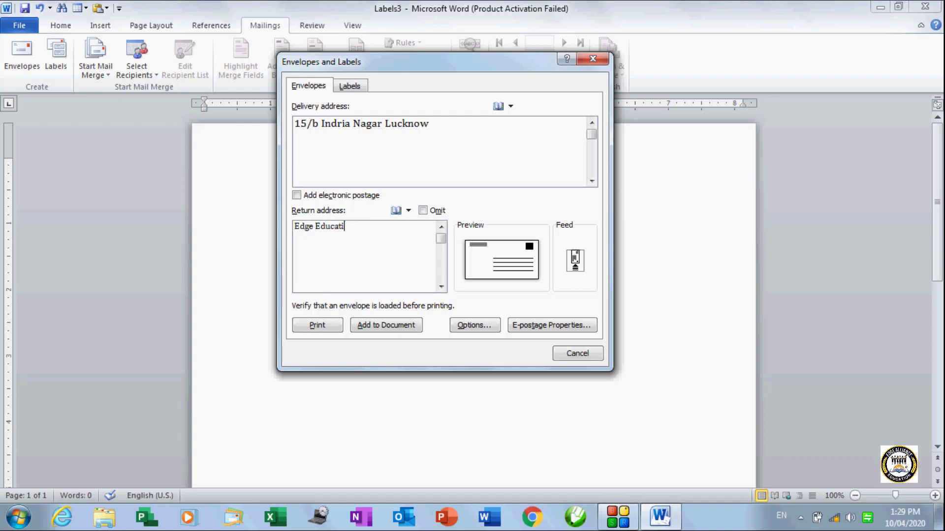
text(on R)
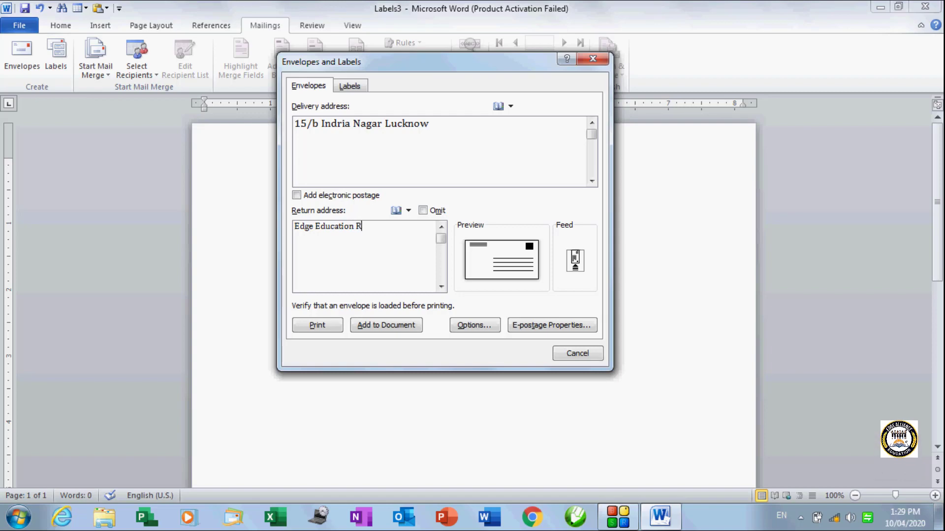
text(aje)
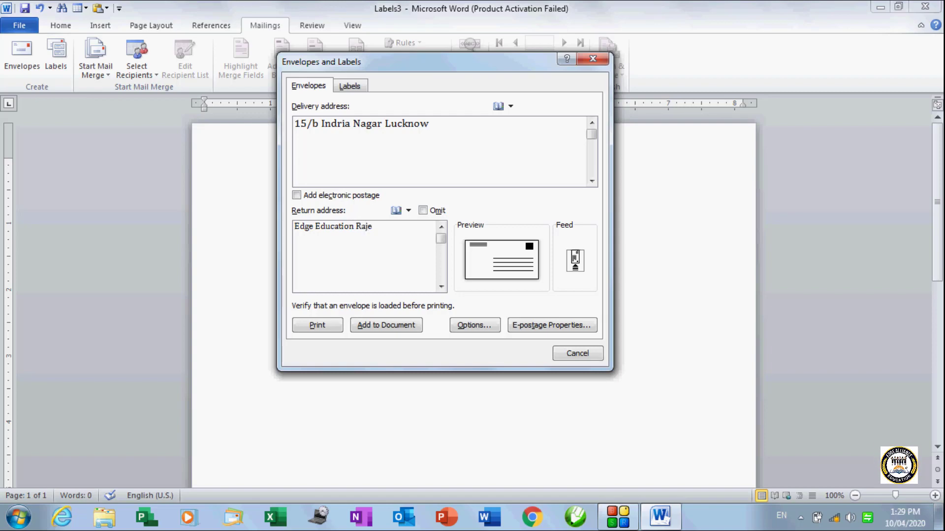
text(ndranagar)
key(Return)
text(L)
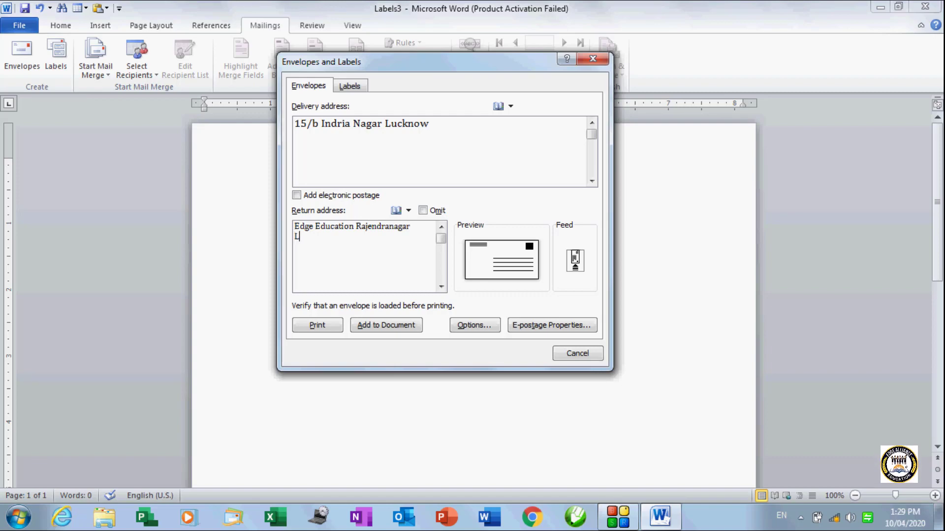
text(uckno)
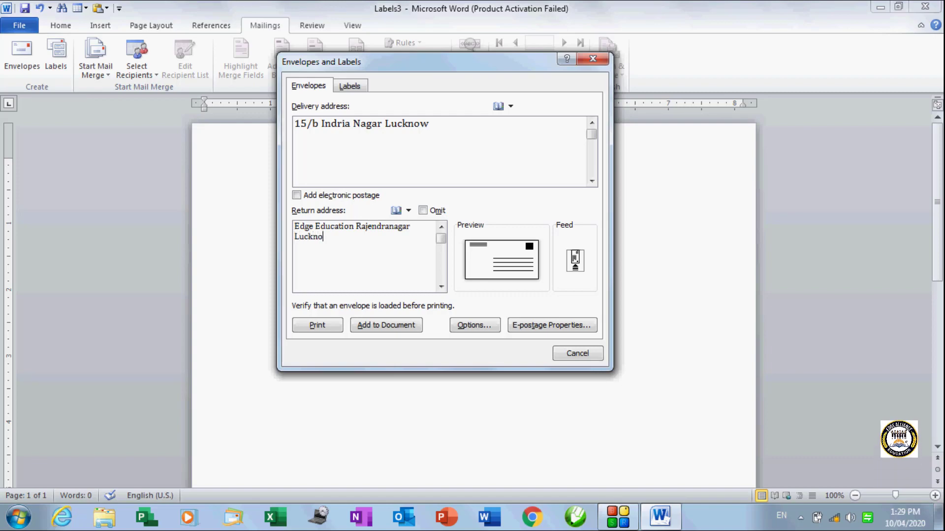
text(w)
Add the envelope to the document without saving the return address as the default.
click(404, 327)
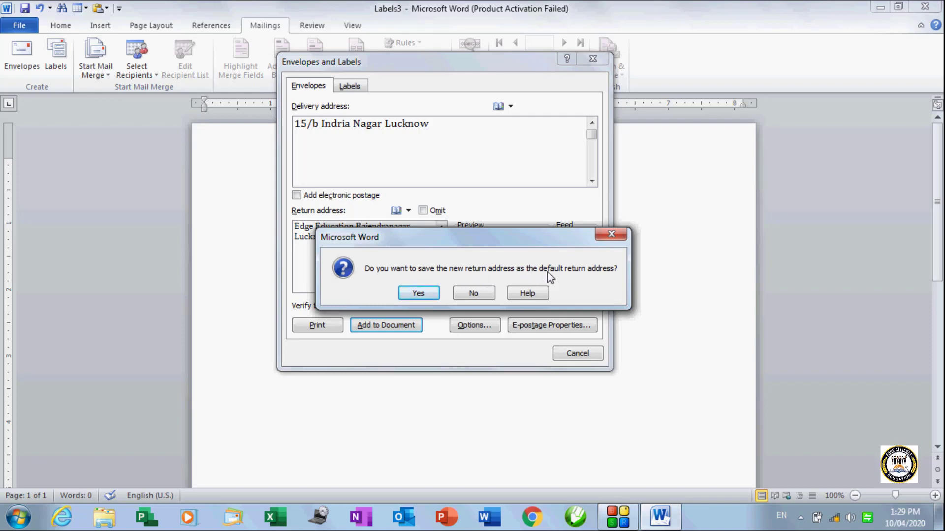
drag(524, 237, 523, 329)
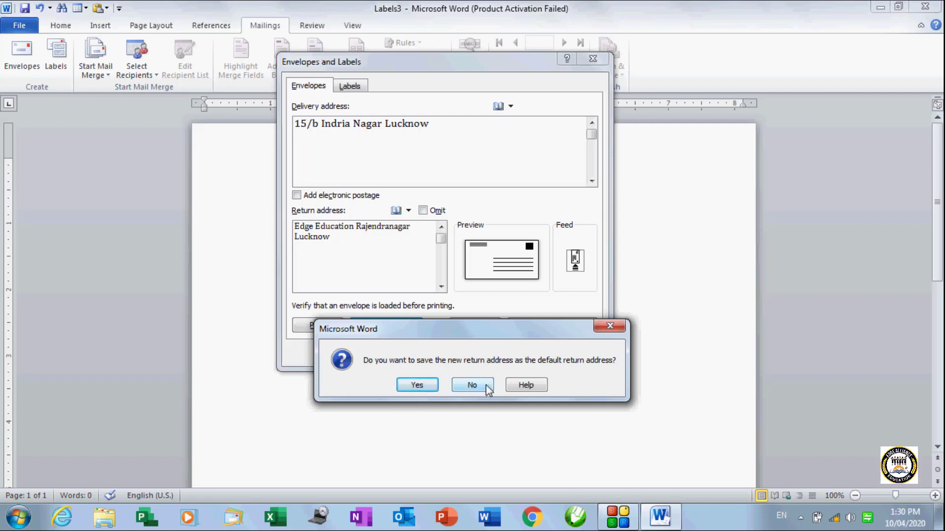
click(436, 385)
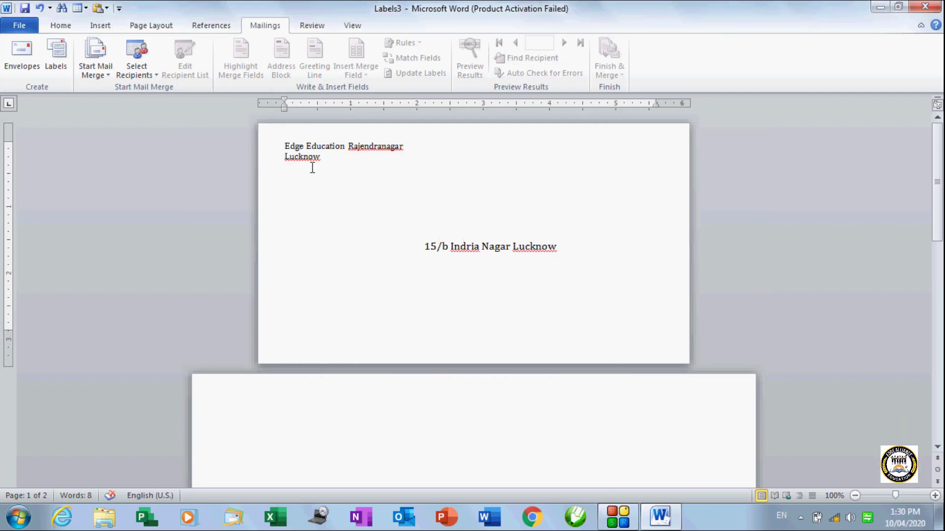
Nudge the envelope page's delivery address block slightly right and down, then reopen Envelopes and Labels.
click(467, 247)
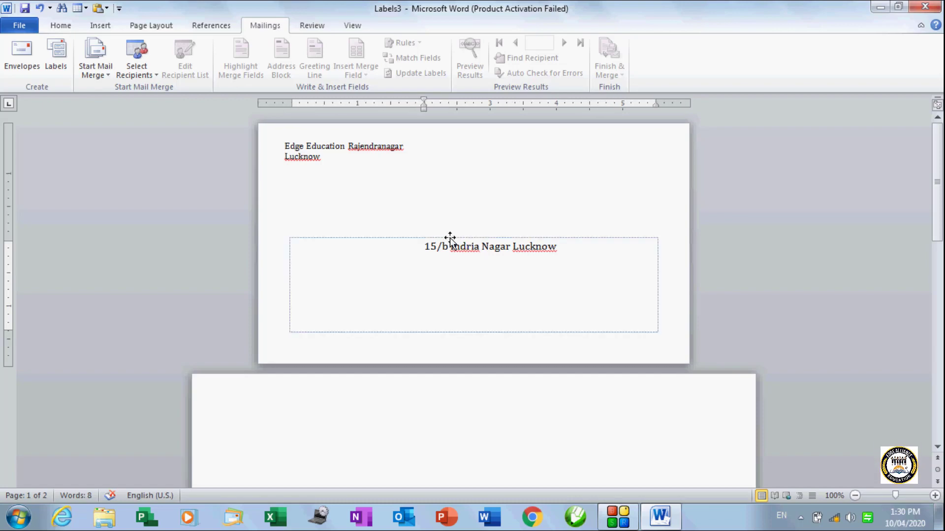
mouse_move(450, 238)
mouse_down()
mouse_move(473, 248)
mouse_move(456, 242)
mouse_up()
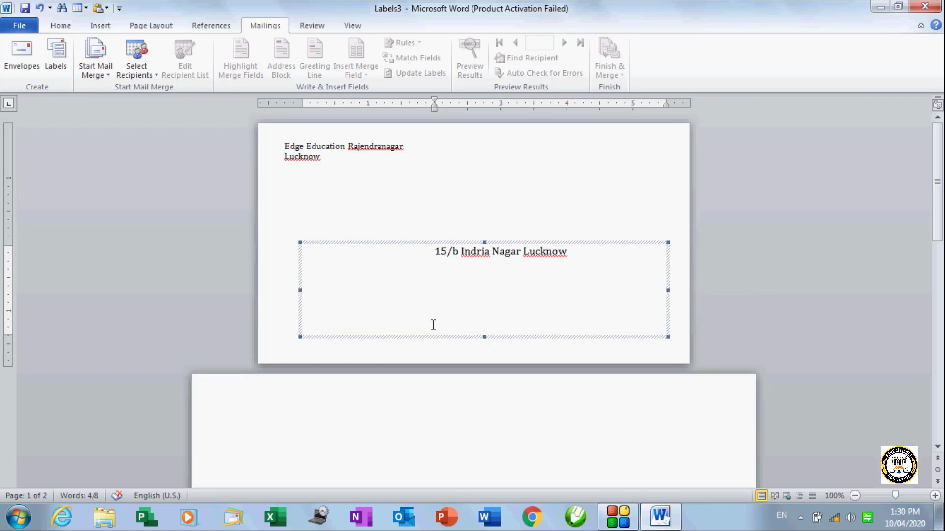
click(427, 349)
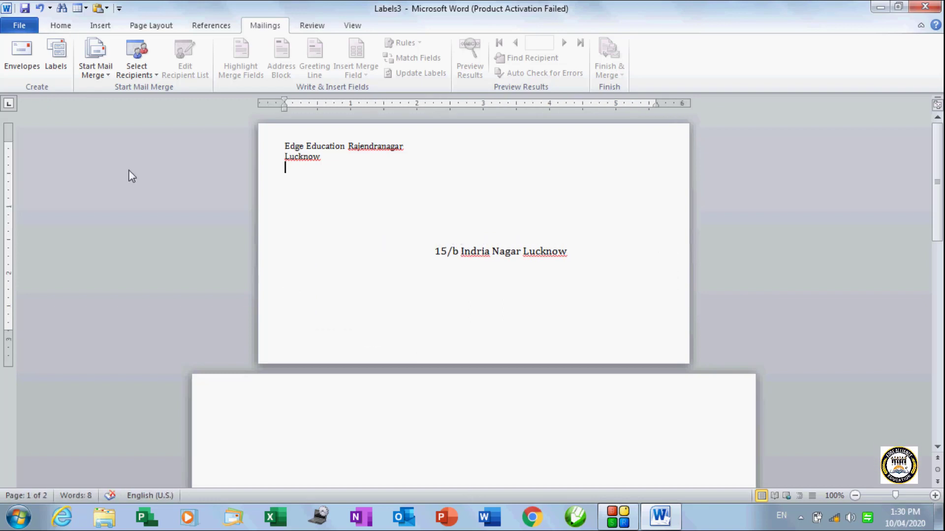
click(22, 64)
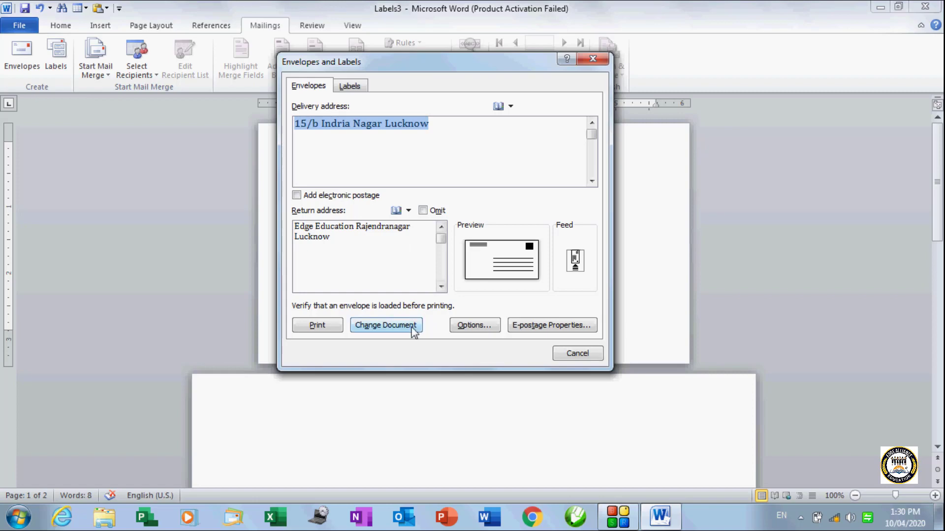
Insert 'c Block' before 'Indria' in the delivery address and update the envelope page.
click(437, 134)
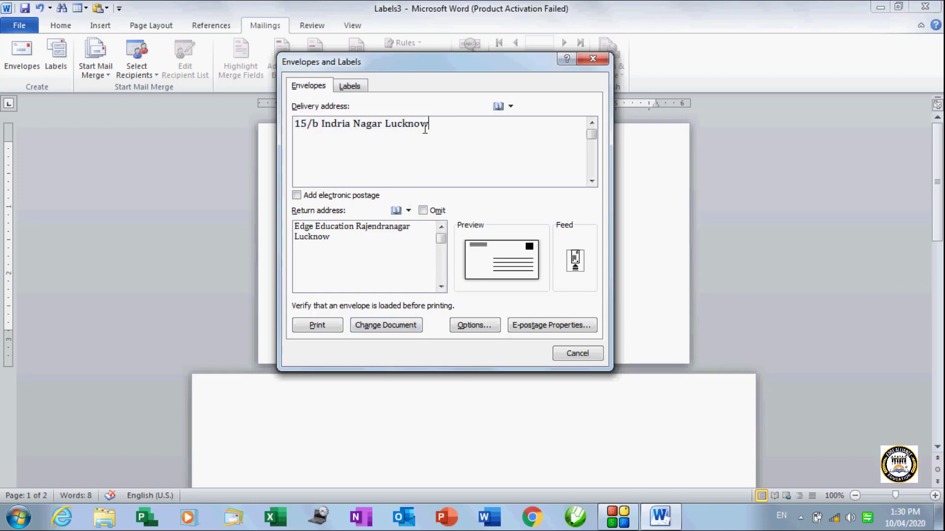
click(322, 124)
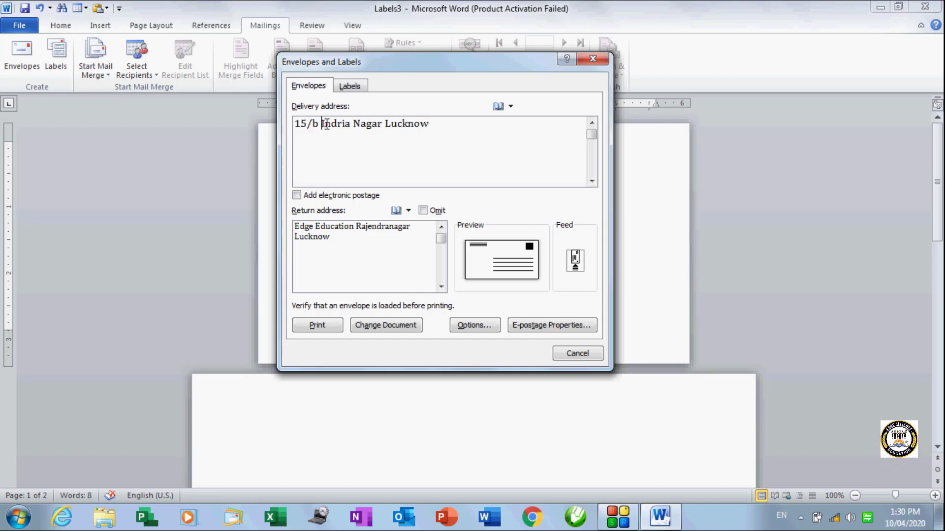
text(c )
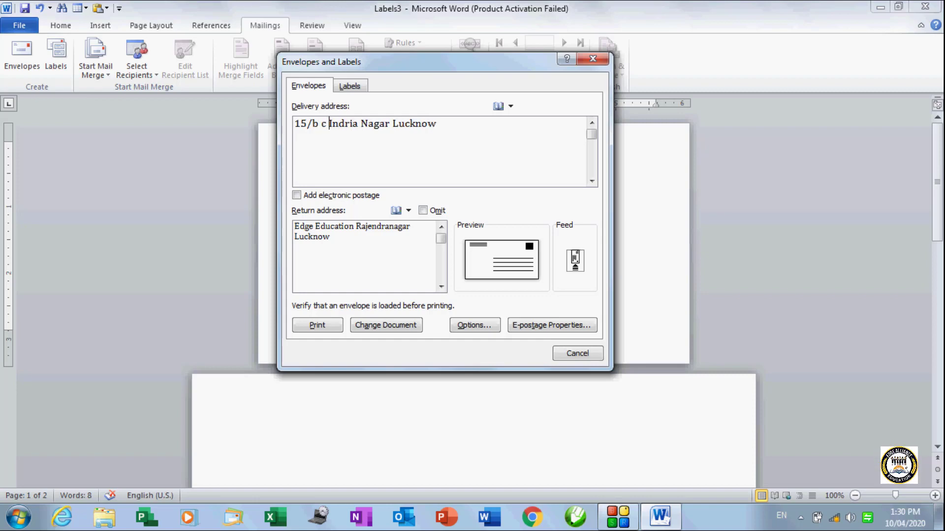
text(Block)
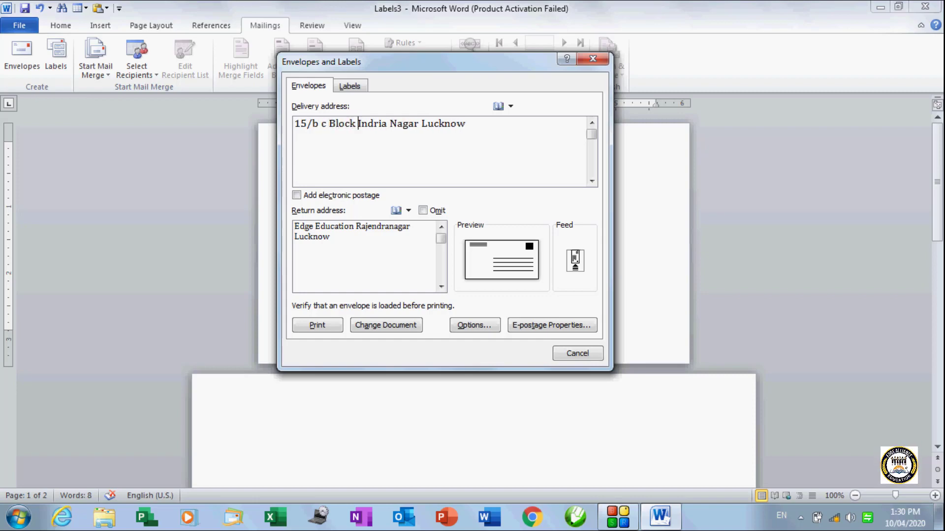
click(390, 325)
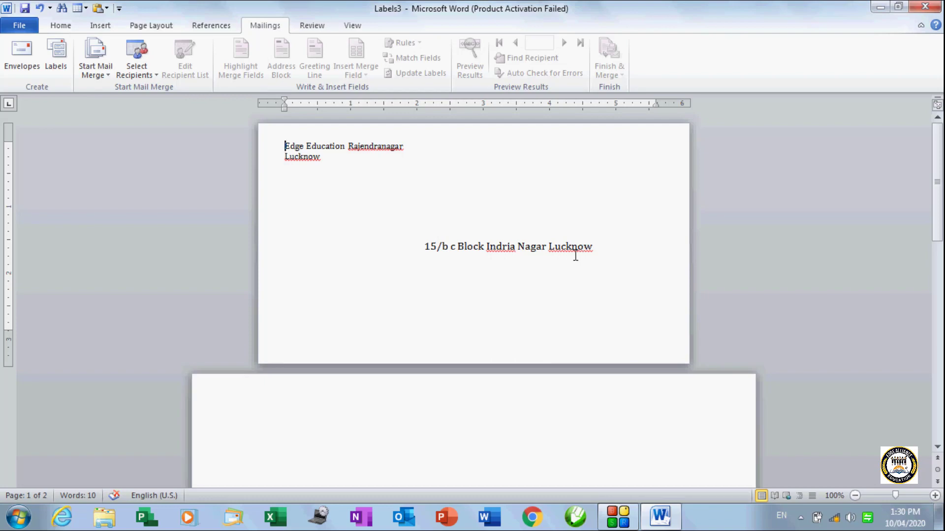
Reopen Envelopes and Labels and bring up Envelope Options, currently showing Size 6 3/4.
click(28, 73)
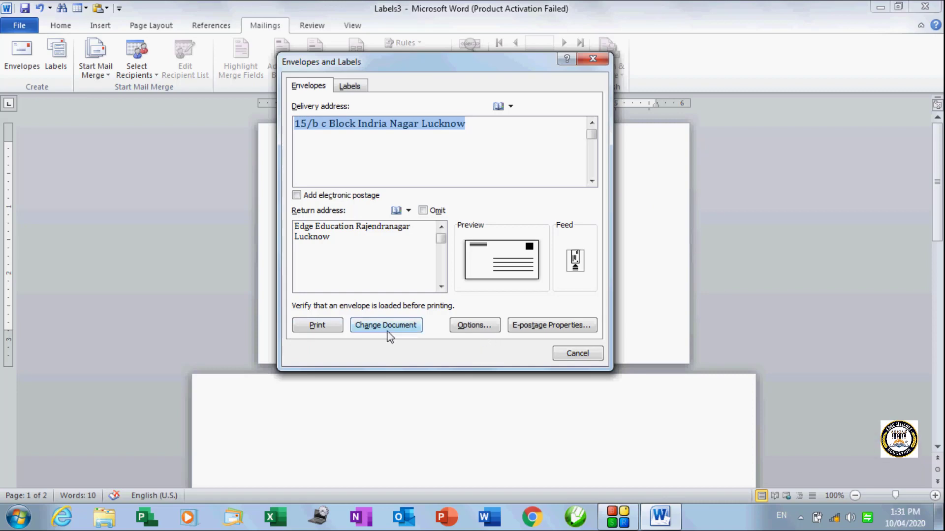
click(486, 331)
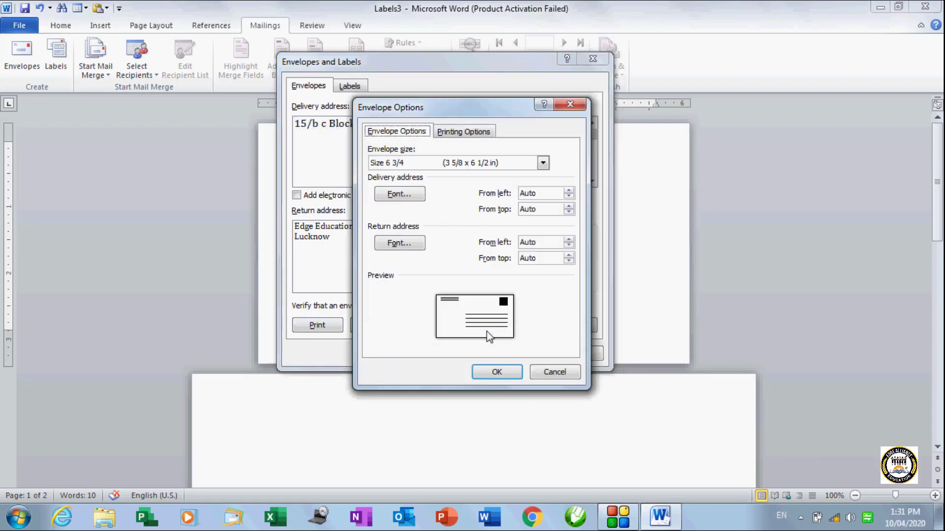
Change the envelope size to Size 9 (3 7/8 x 8 7/8 in) after viewing the printing options.
click(456, 133)
click(394, 133)
click(428, 164)
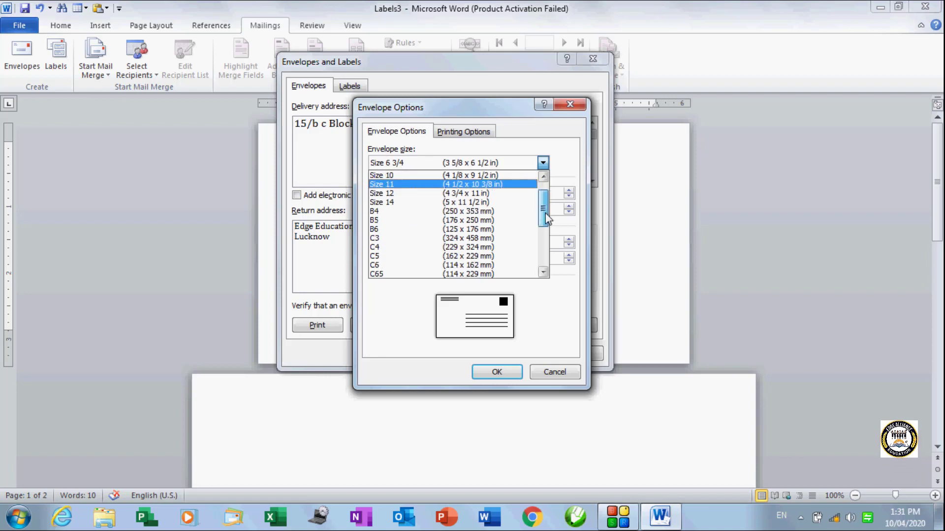
scroll(544, 241, down, 5)
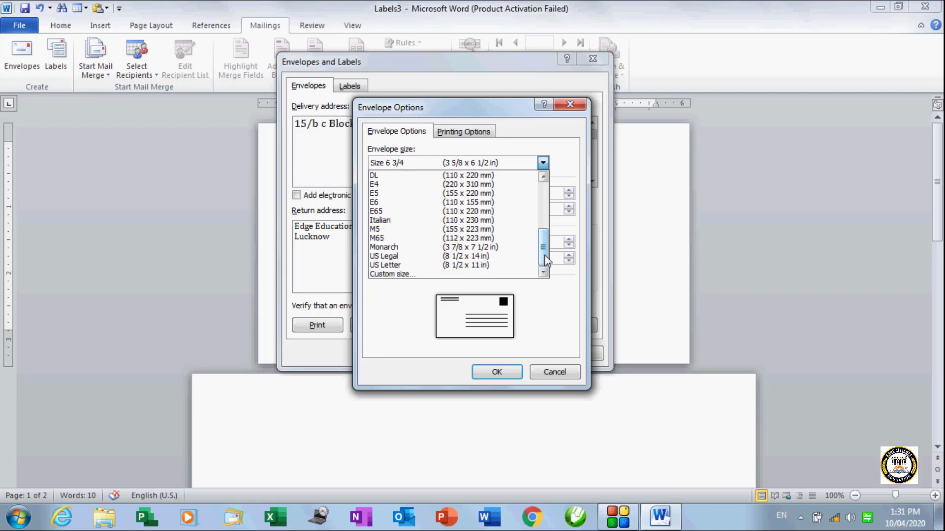
scroll(467, 206, up, 5)
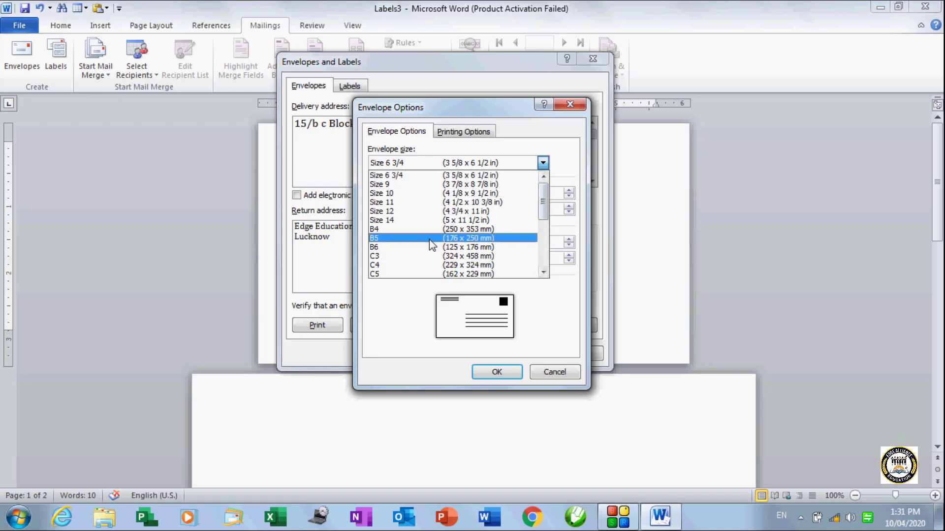
click(430, 185)
click(494, 373)
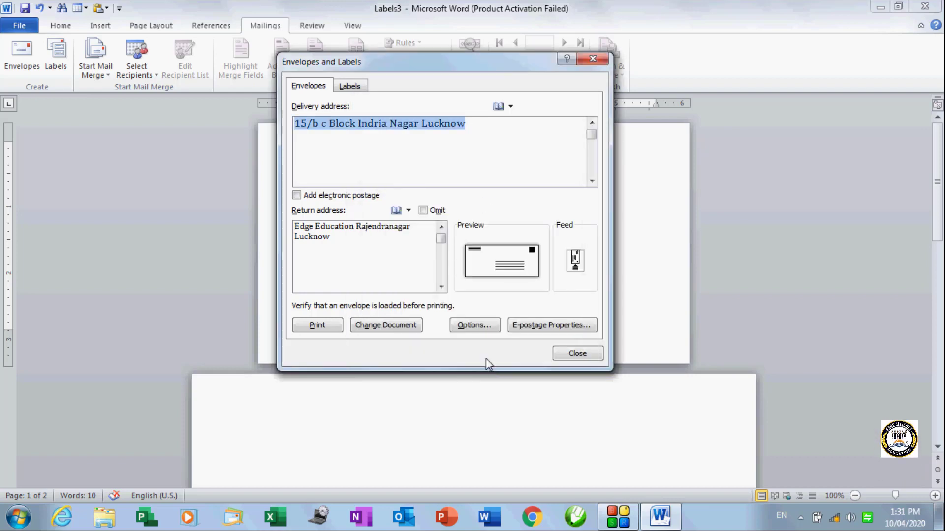
Apply the Size 9 envelope to the document page and reopen Envelope Options.
click(410, 334)
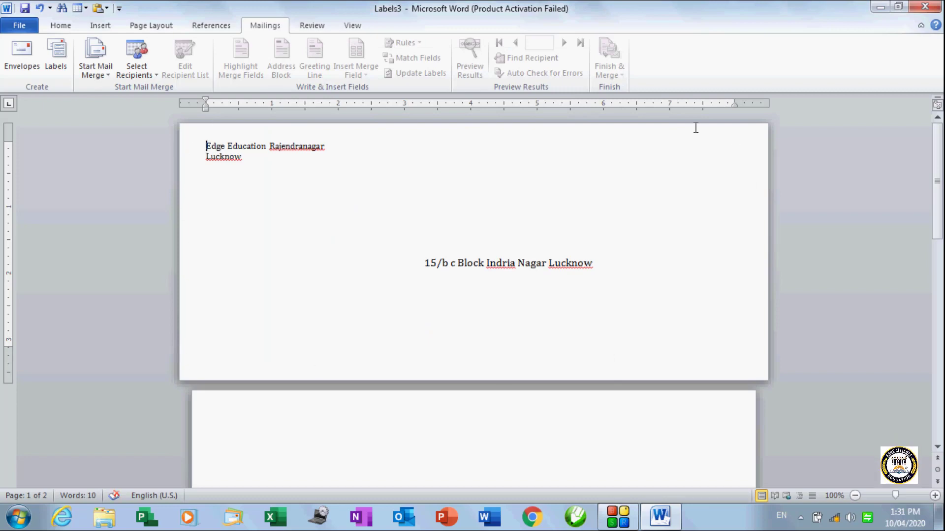
click(22, 55)
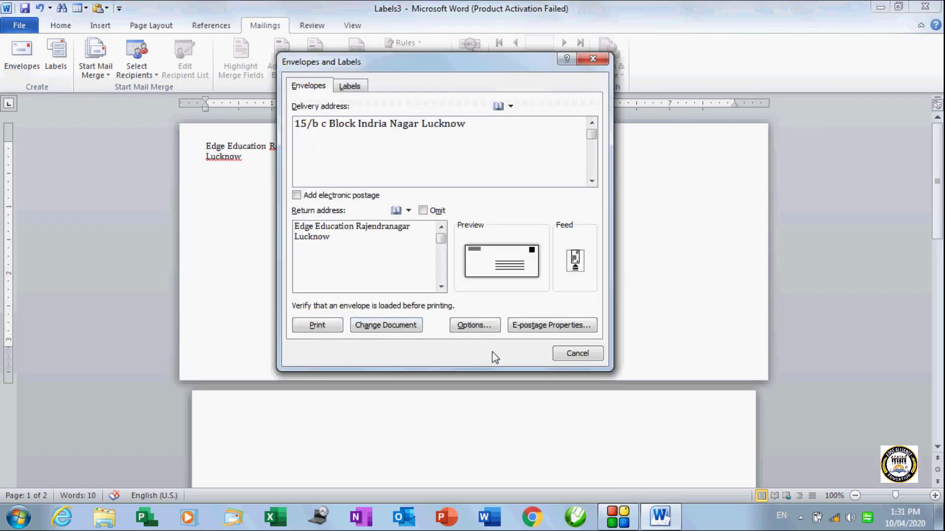
click(474, 326)
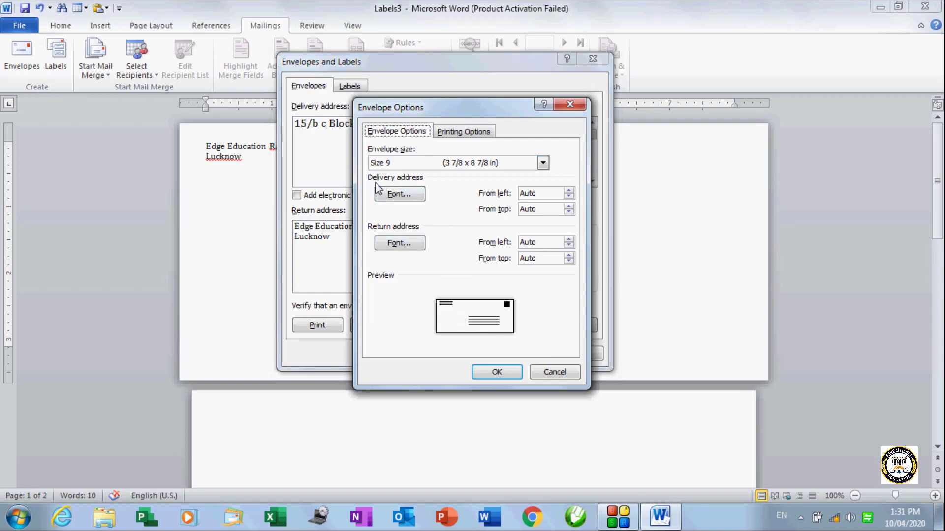
Set the delivery address font to 'a bug's life' at 14 pt.
click(418, 195)
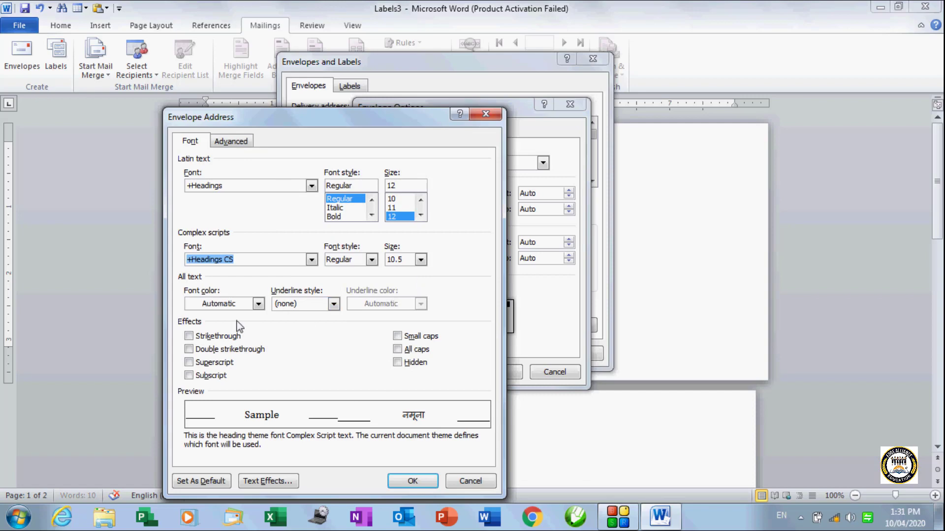
click(312, 186)
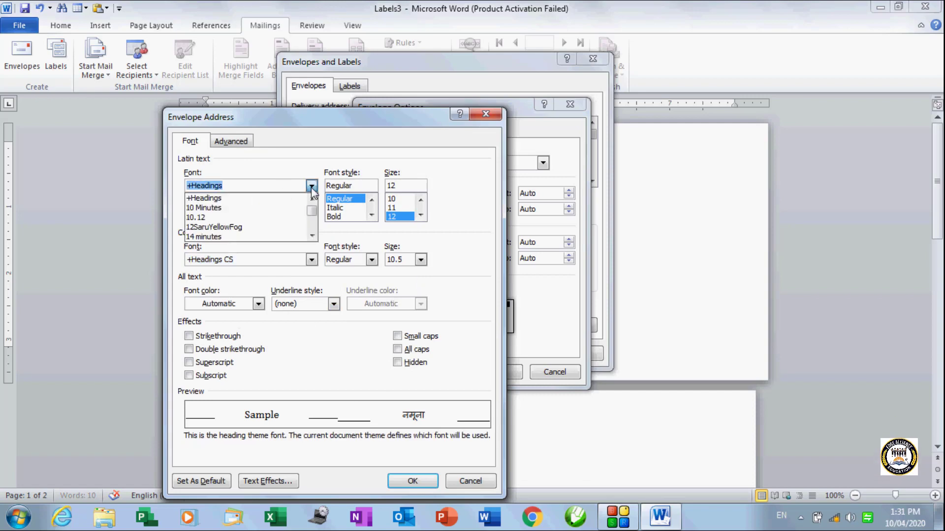
click(312, 236)
click(312, 236)
click(312, 236)
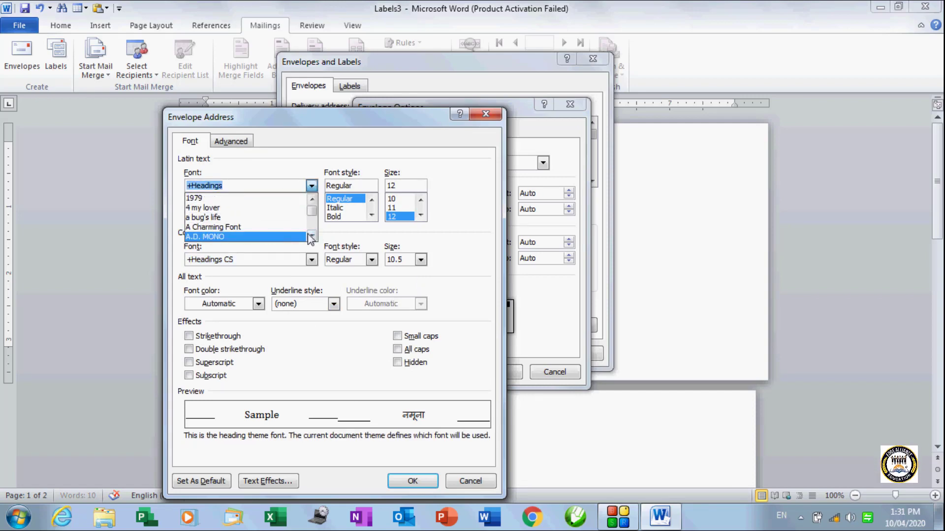
click(274, 217)
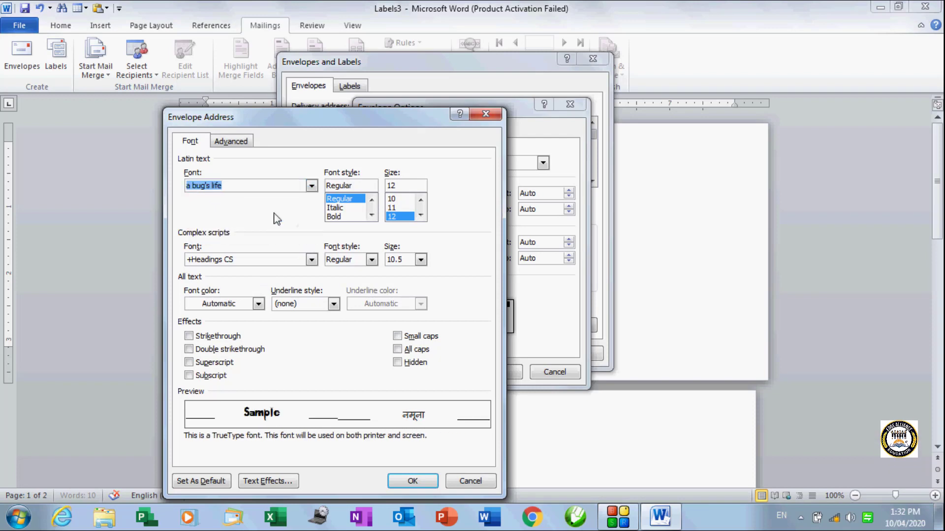
click(420, 215)
click(396, 217)
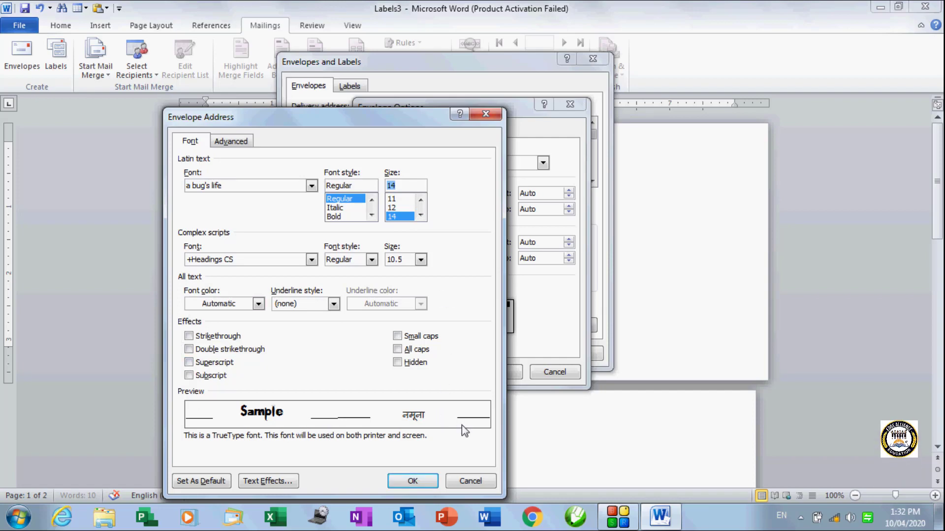
click(418, 478)
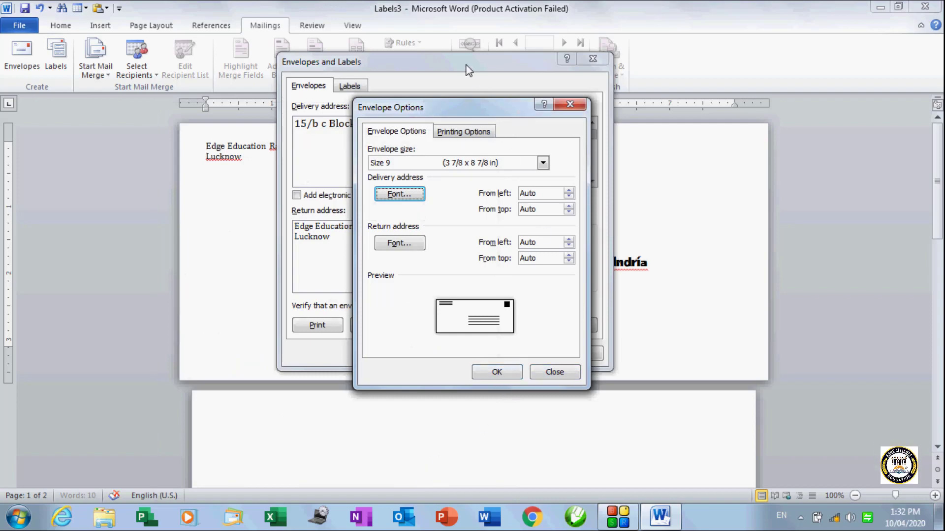
Close and reopen Envelope Options, checking the delivery address font without changing it.
click(495, 378)
drag(468, 63, 336, 86)
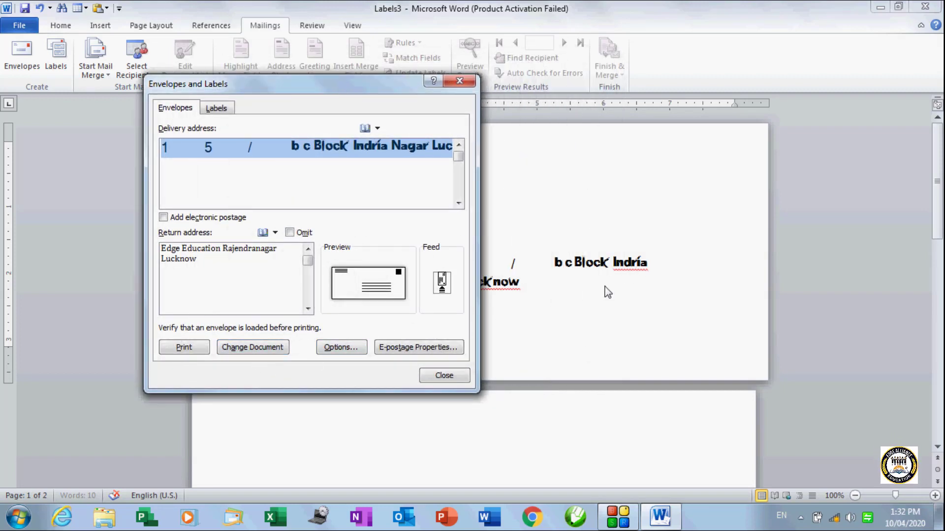
click(353, 351)
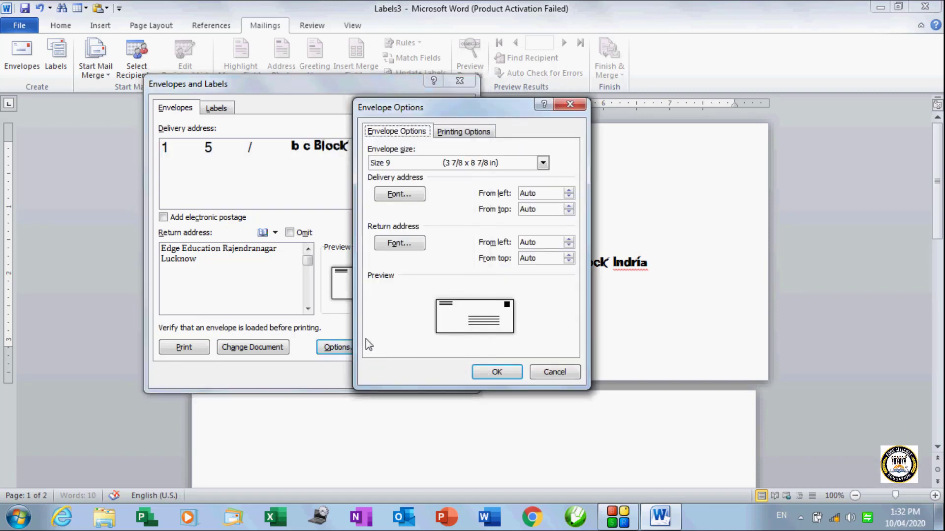
click(403, 199)
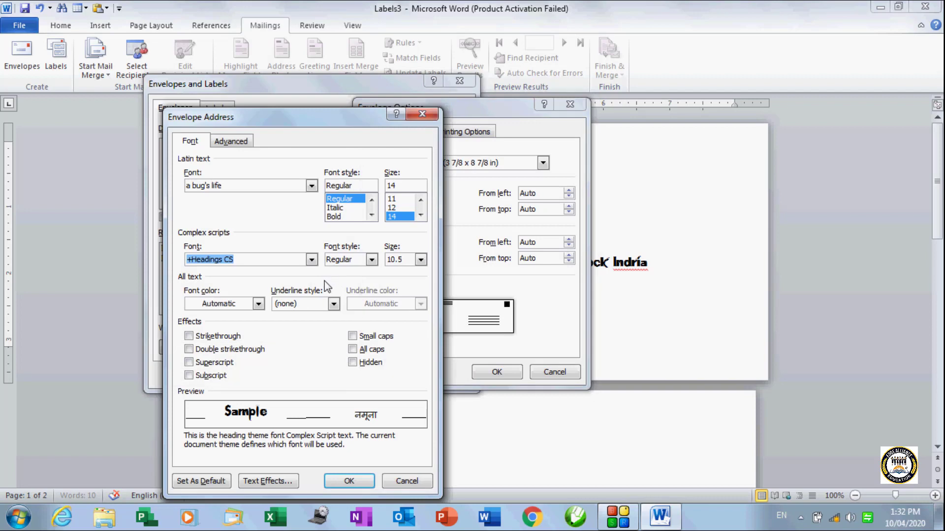
click(426, 483)
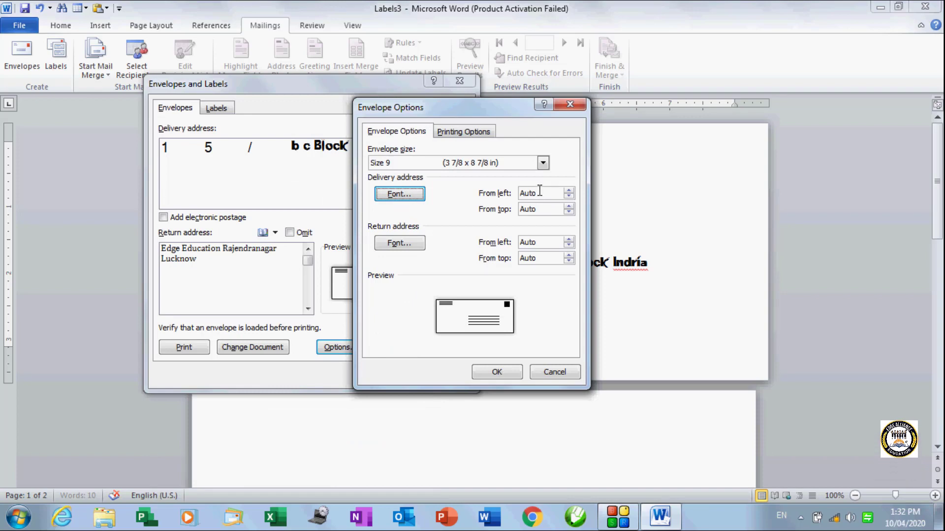
Position the delivery address 2.3 inches from left and 2 inches from top, then return to the envelope.
click(568, 191)
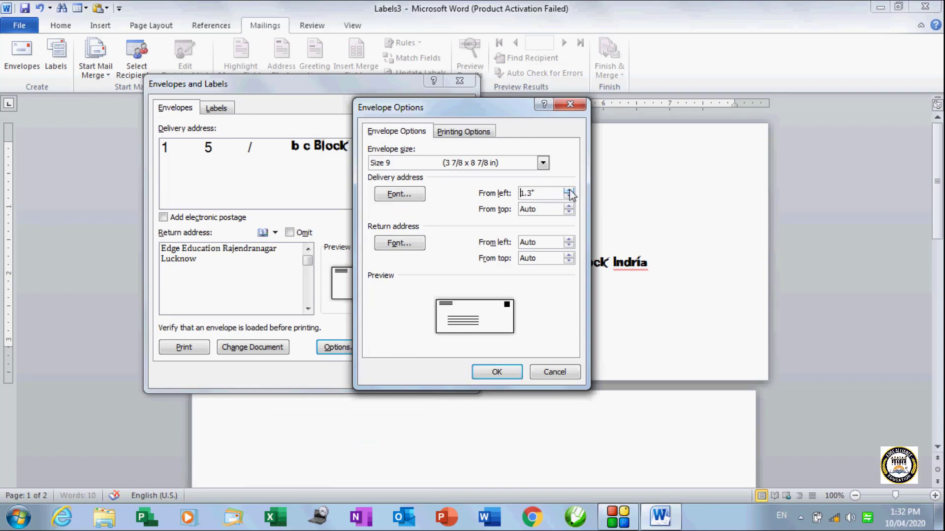
click(569, 190)
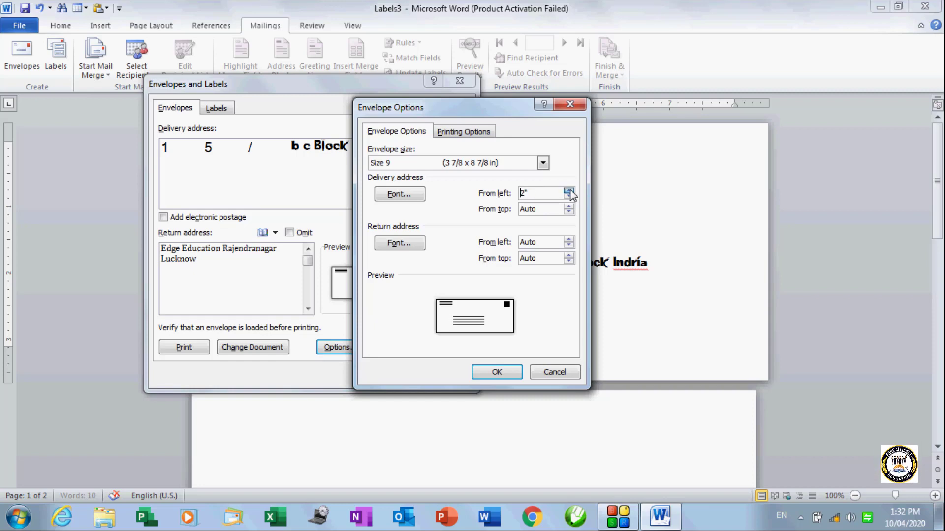
click(569, 191)
click(569, 206)
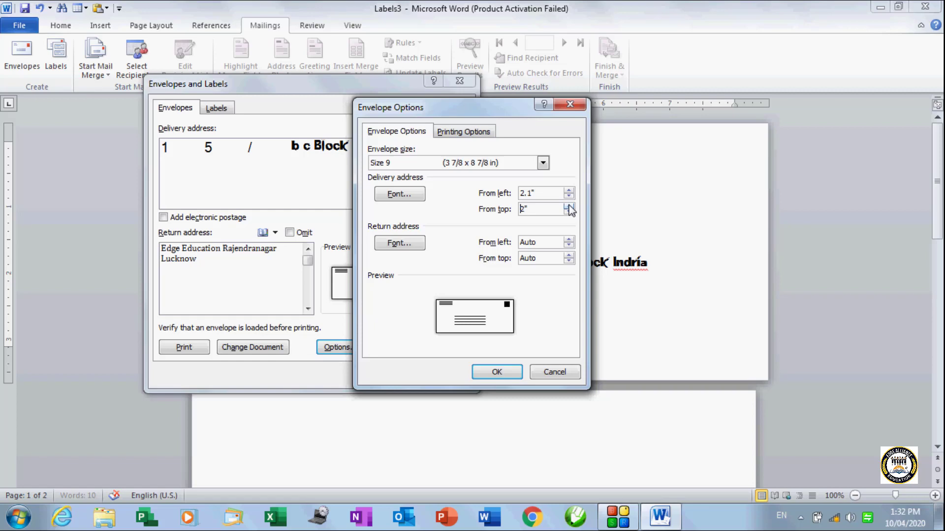
click(569, 191)
click(569, 190)
click(488, 372)
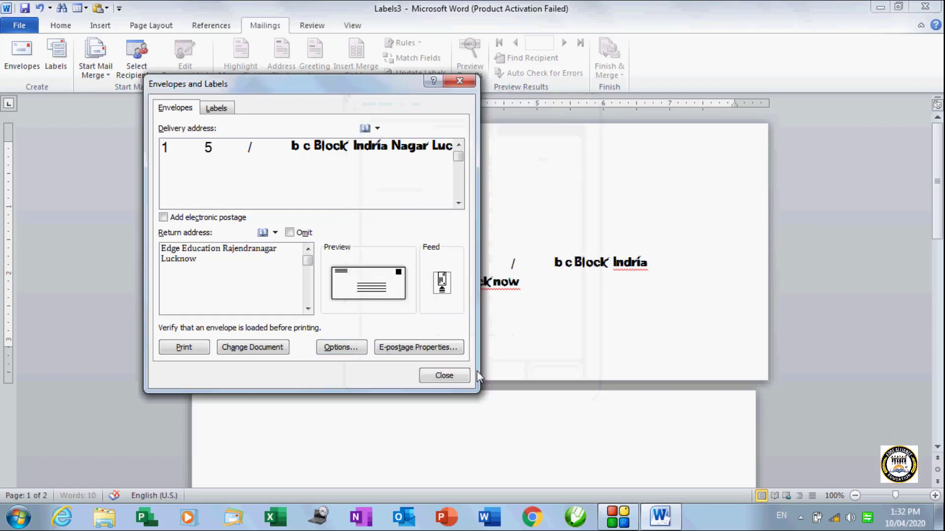
click(262, 352)
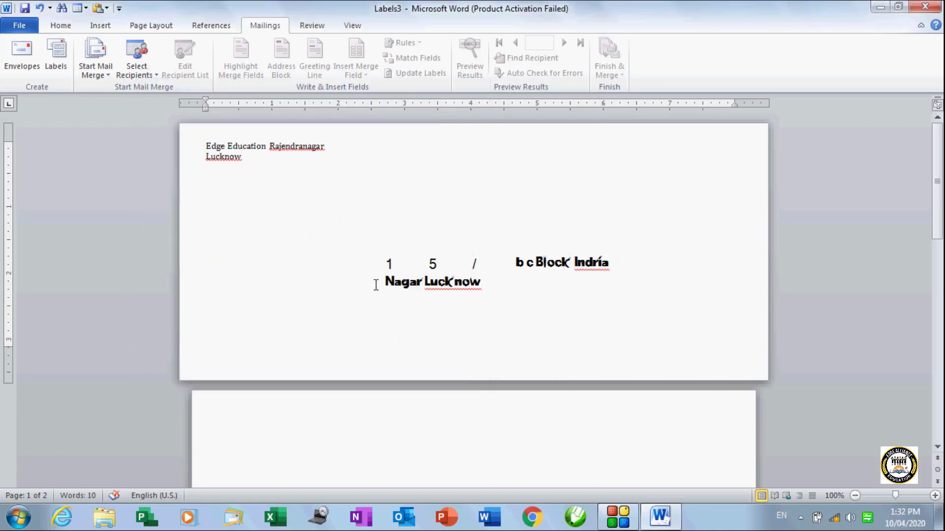
Set the envelope return address font to 10 Minutes, with Aparajita for complex scripts.
click(21, 55)
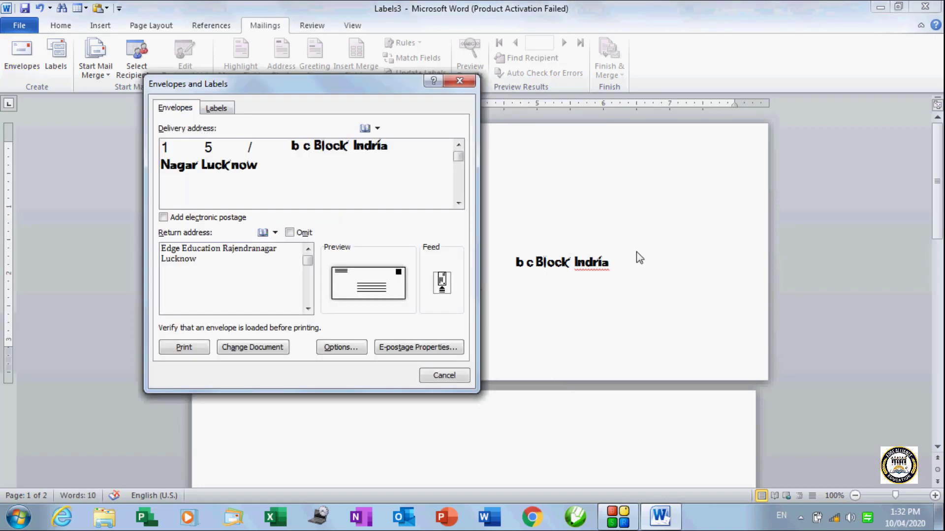
click(341, 348)
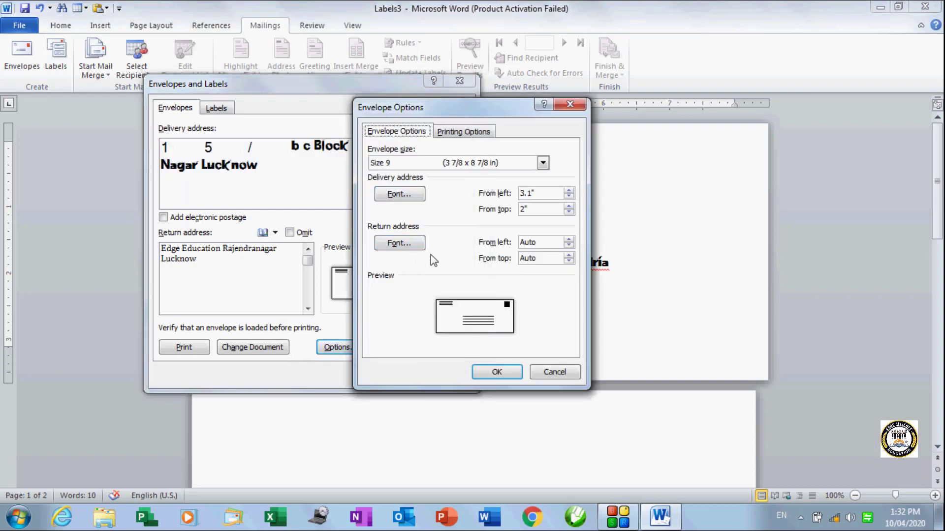
click(401, 243)
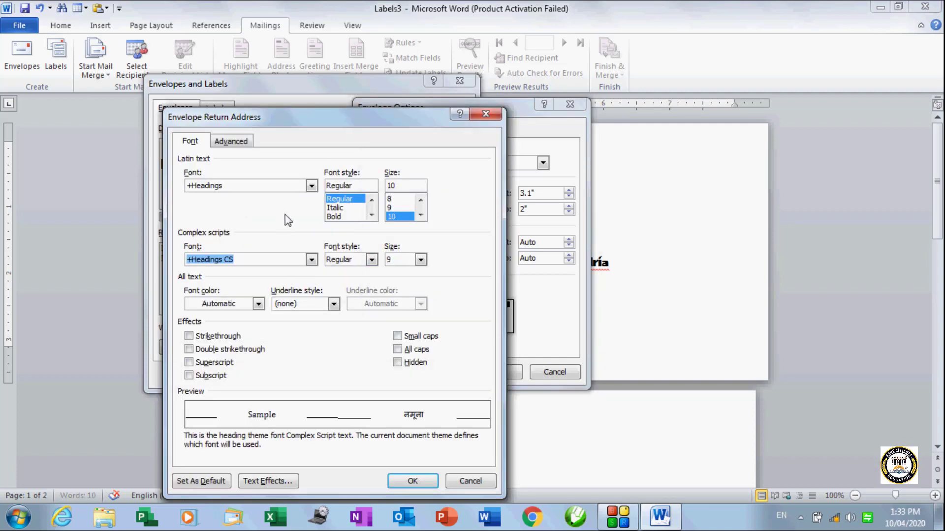
click(315, 261)
click(249, 285)
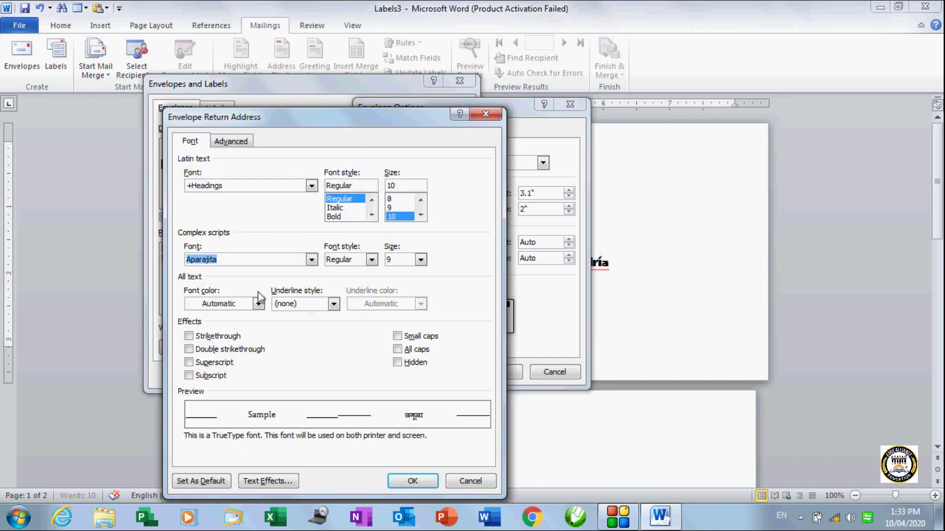
click(307, 185)
click(311, 186)
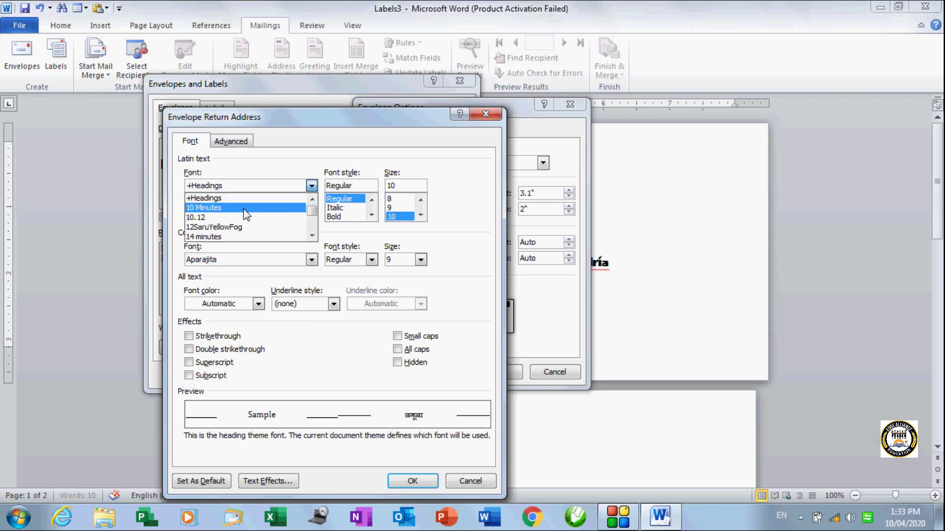
click(247, 212)
click(406, 473)
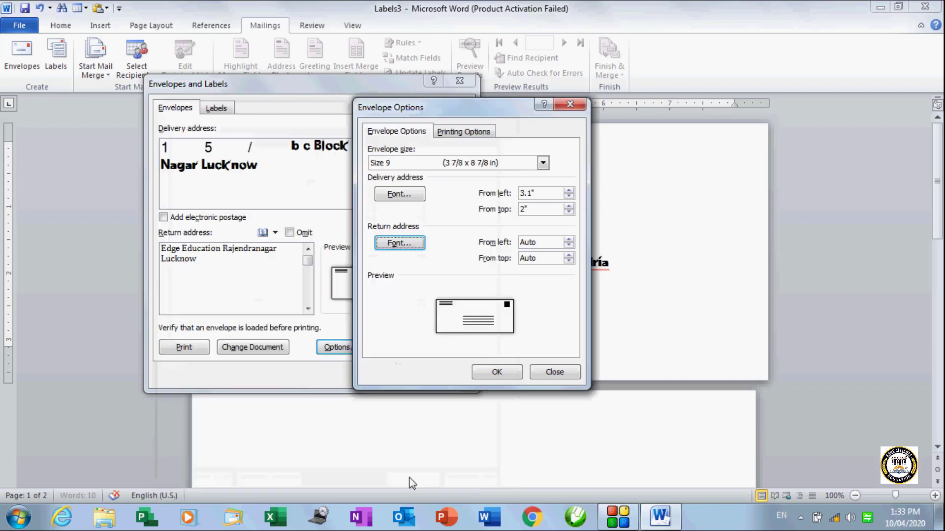
click(497, 372)
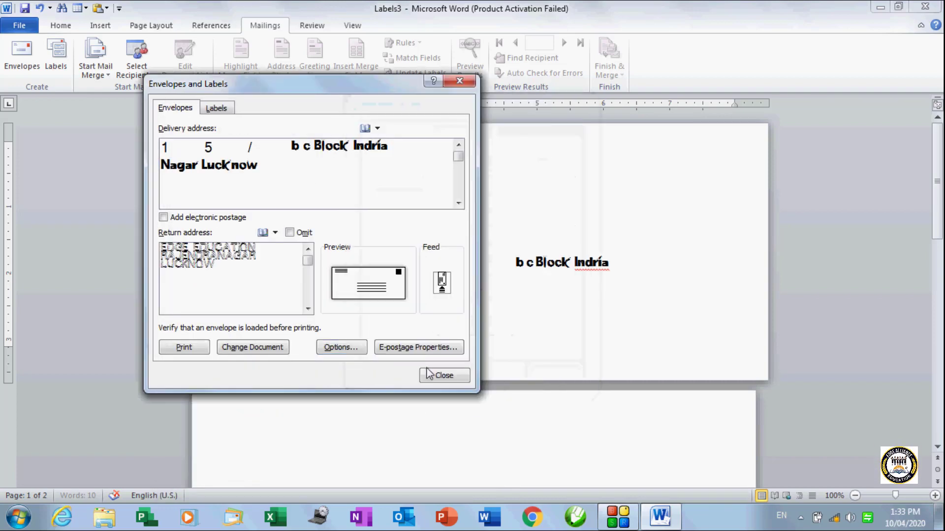
click(278, 347)
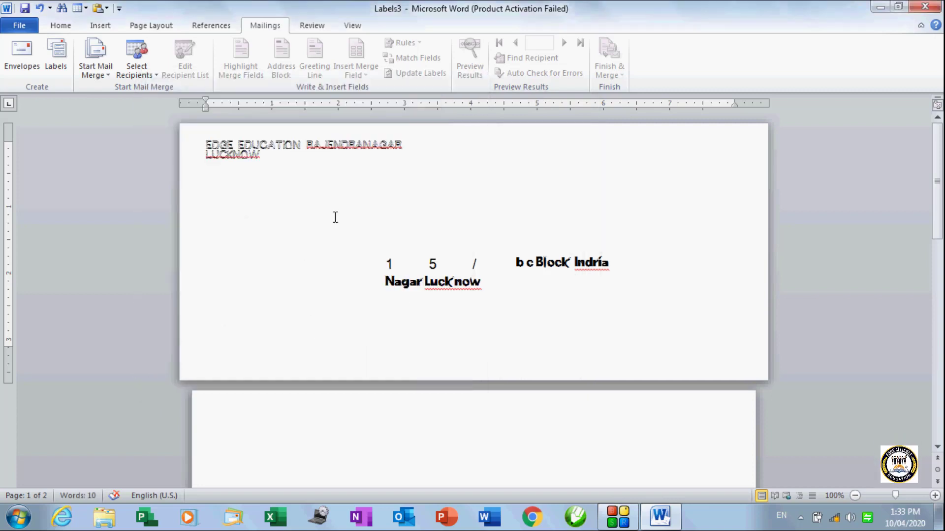
Position the envelope return address 0.6" from the left and 0.4" from the top.
drag(207, 145, 359, 230)
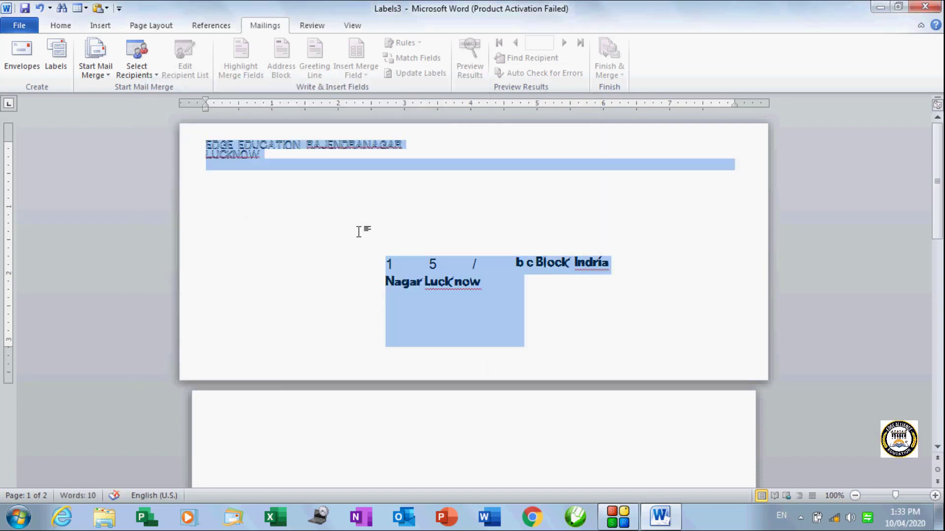
click(432, 296)
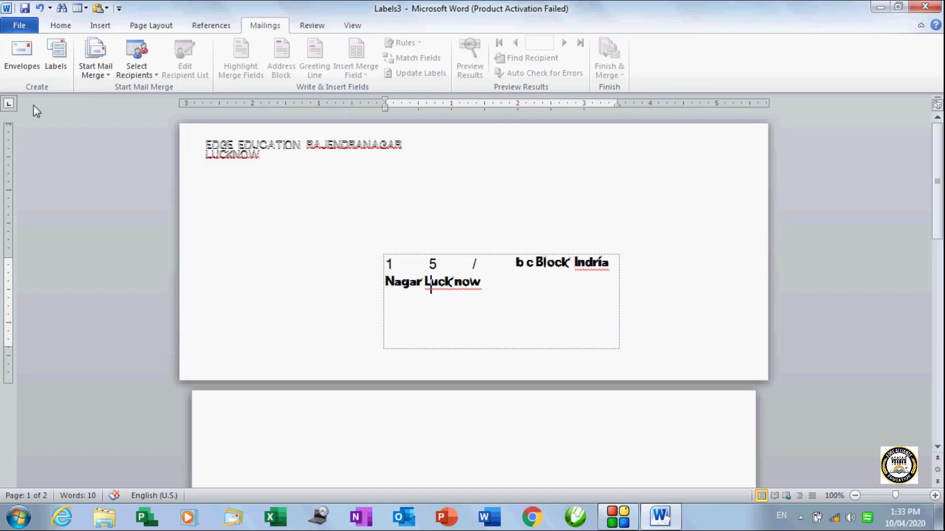
click(21, 52)
click(336, 348)
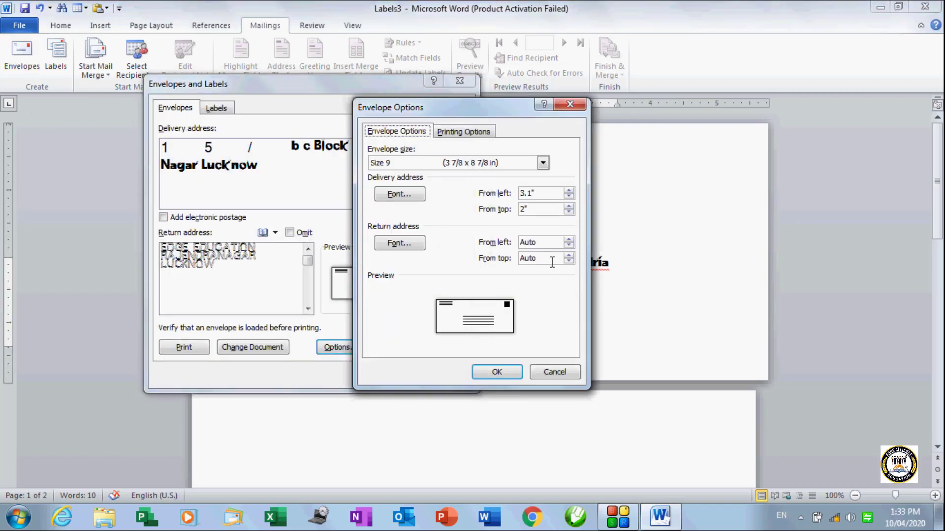
click(569, 239)
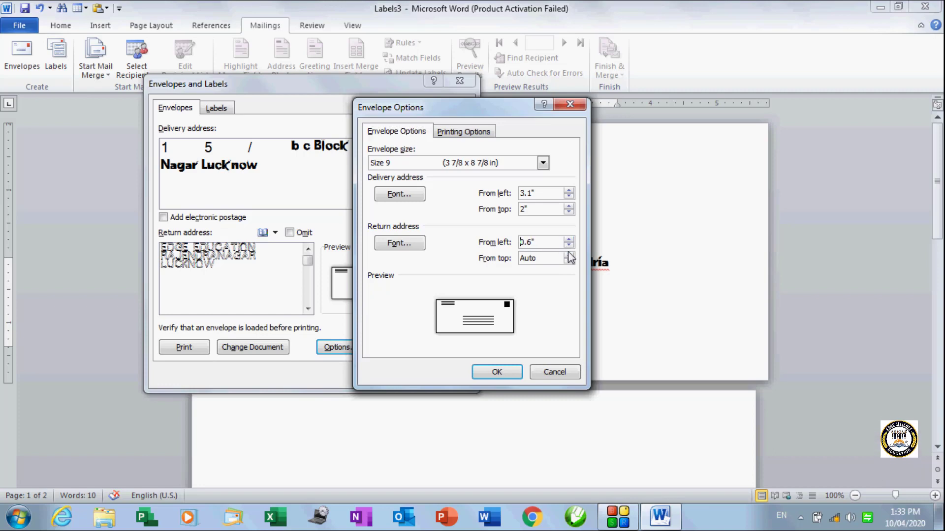
click(569, 255)
click(509, 372)
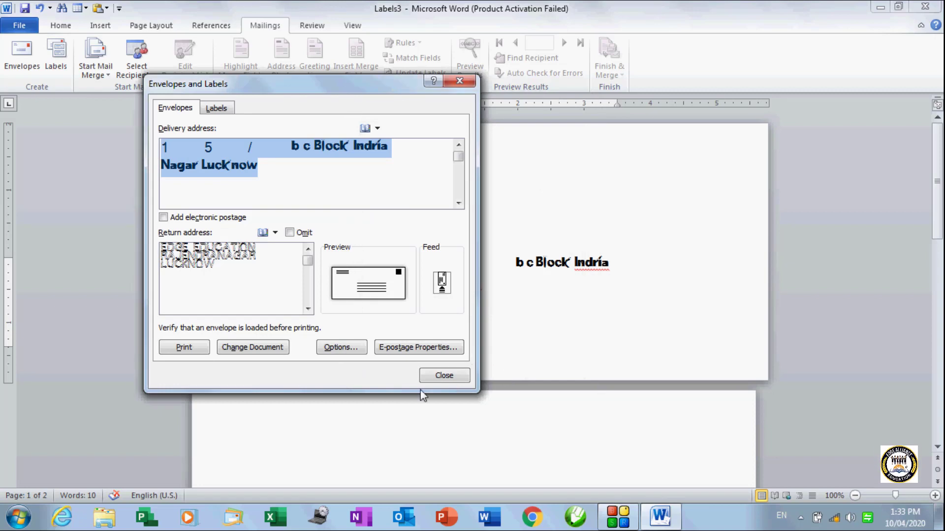
click(441, 376)
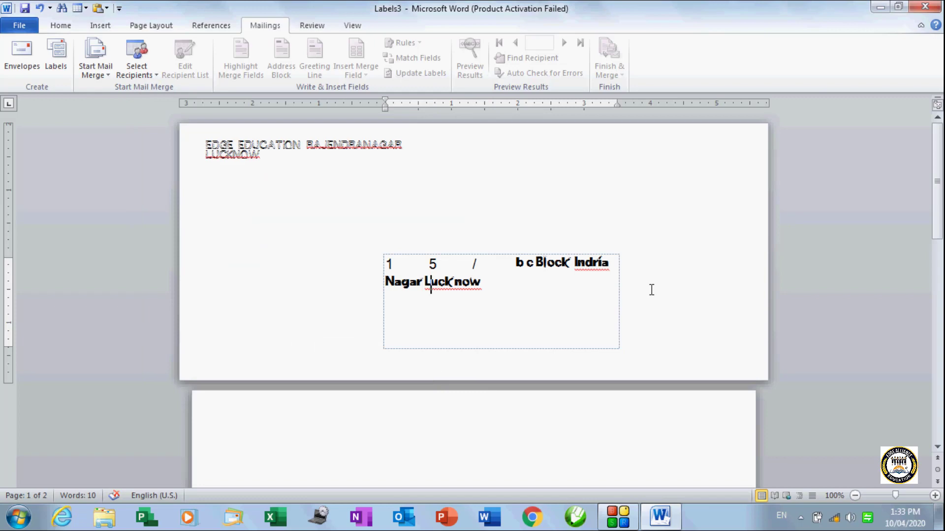
click(22, 52)
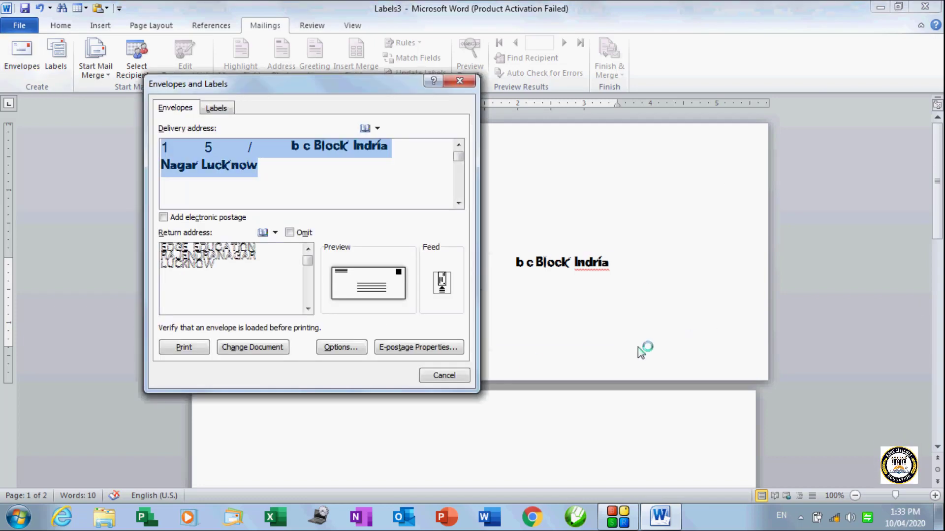
Set envelopes to feed face down using the last of the six feed methods.
click(340, 348)
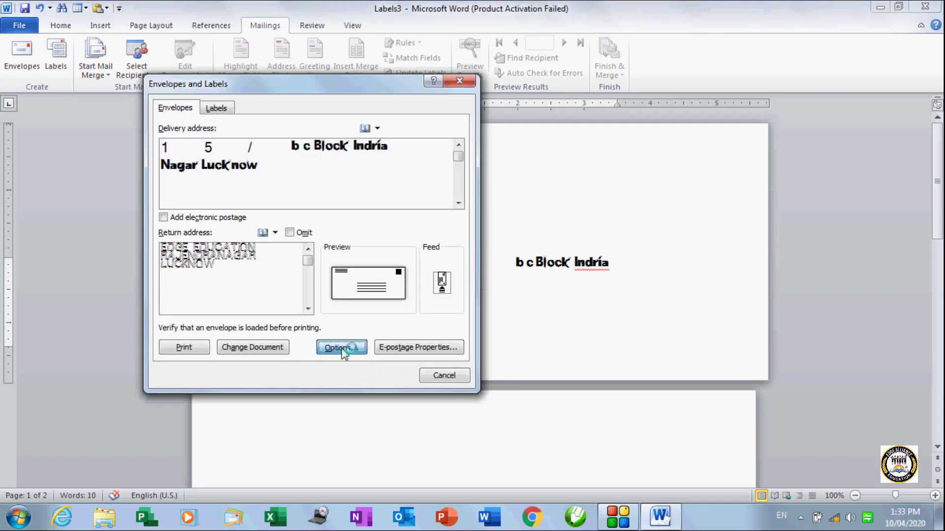
click(452, 134)
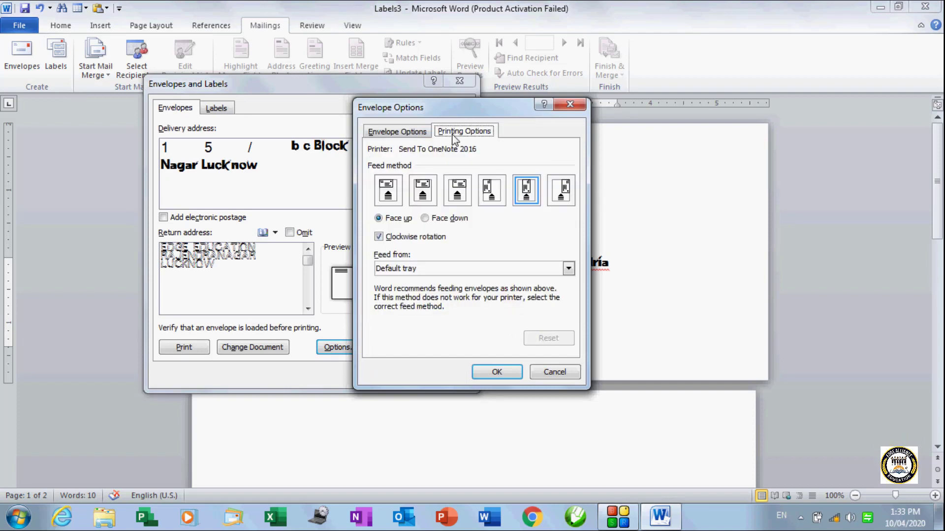
click(389, 197)
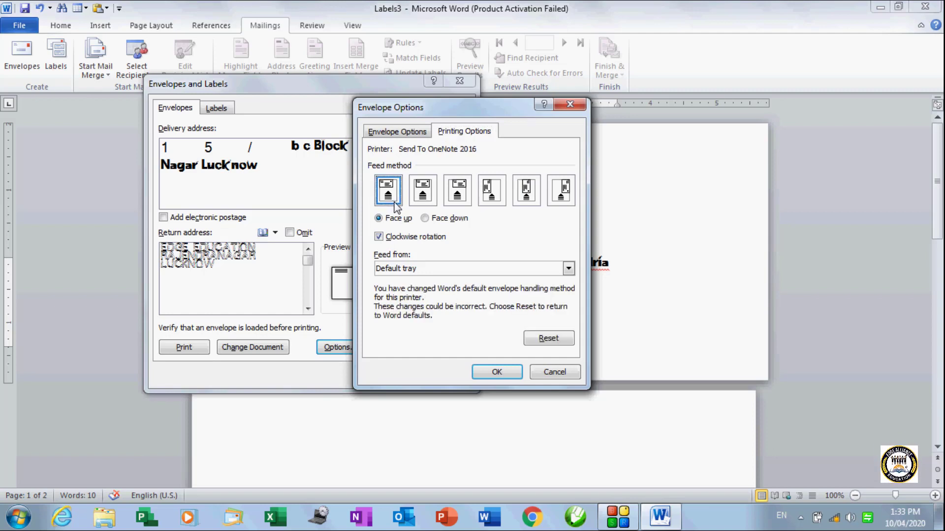
click(423, 195)
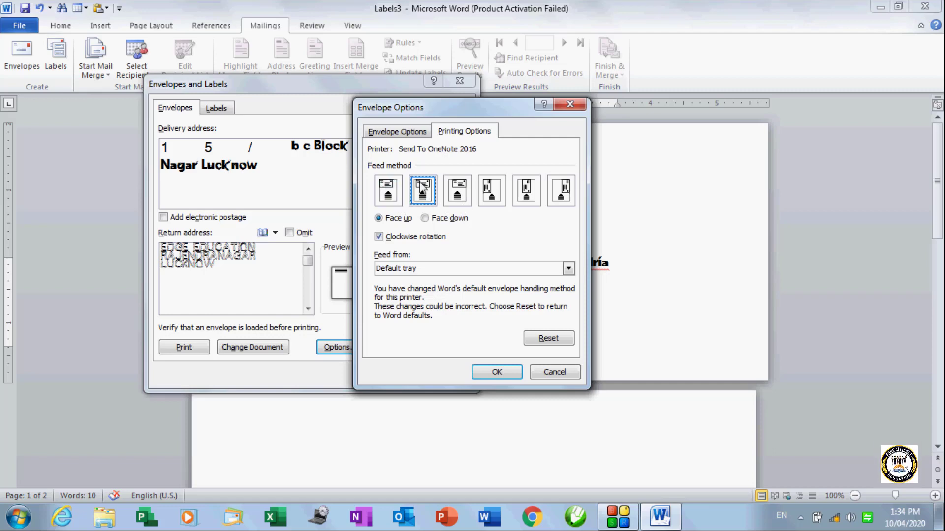
click(455, 196)
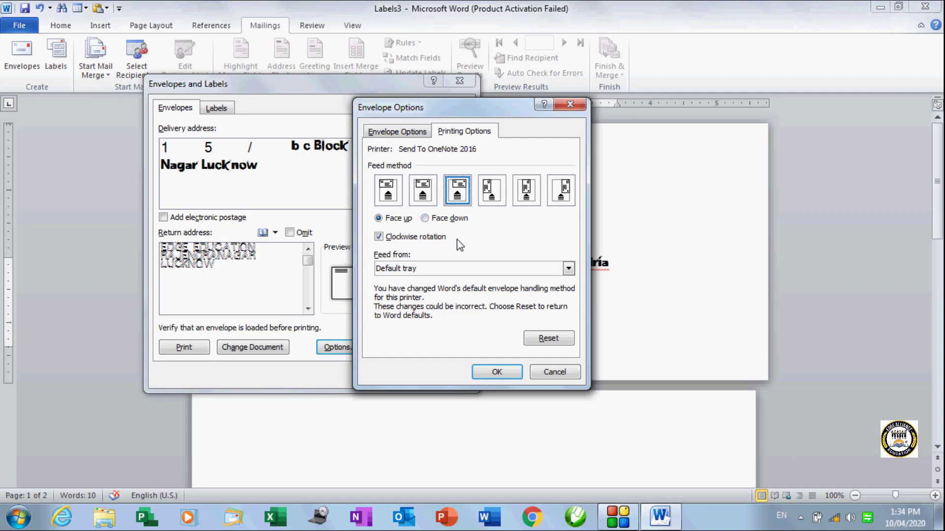
click(496, 196)
click(526, 196)
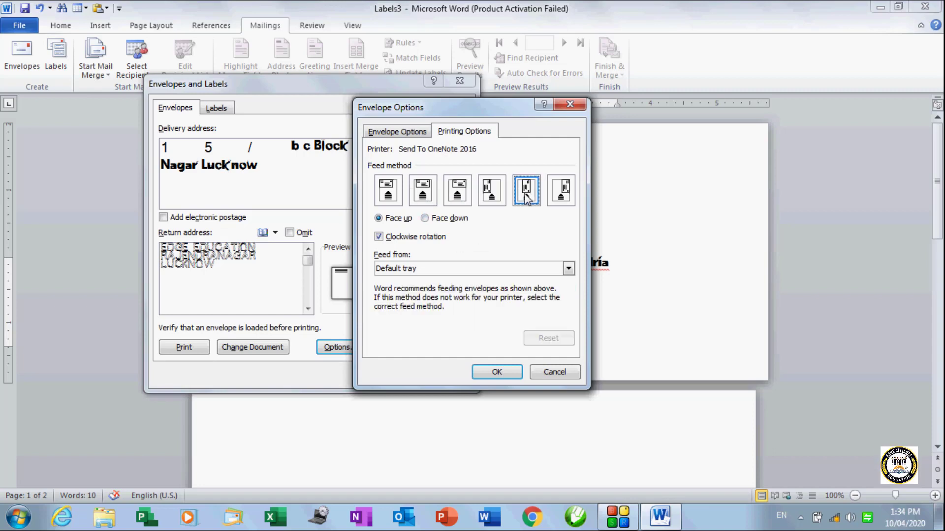
click(560, 197)
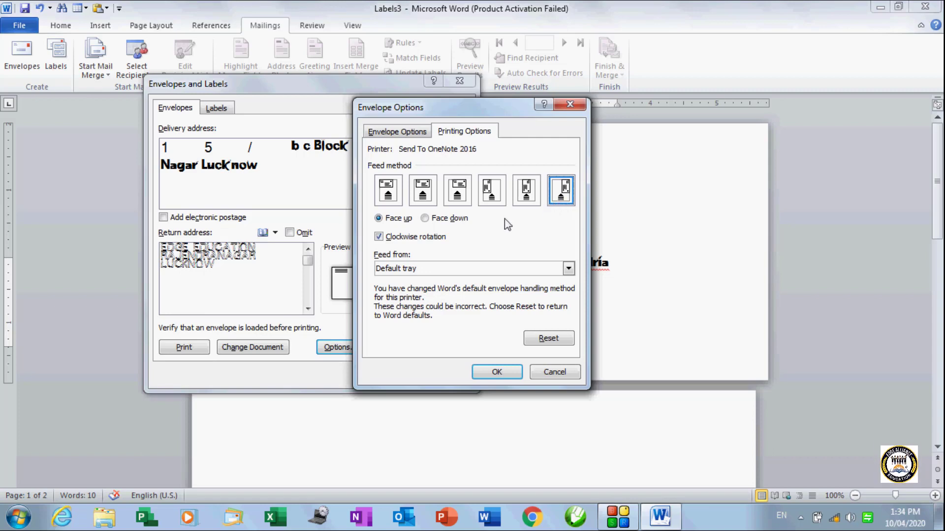
click(425, 219)
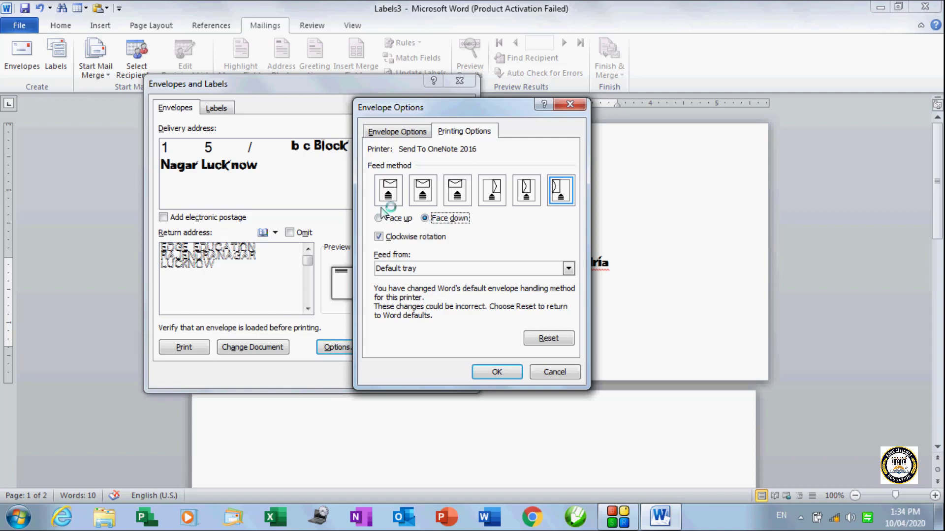
click(500, 377)
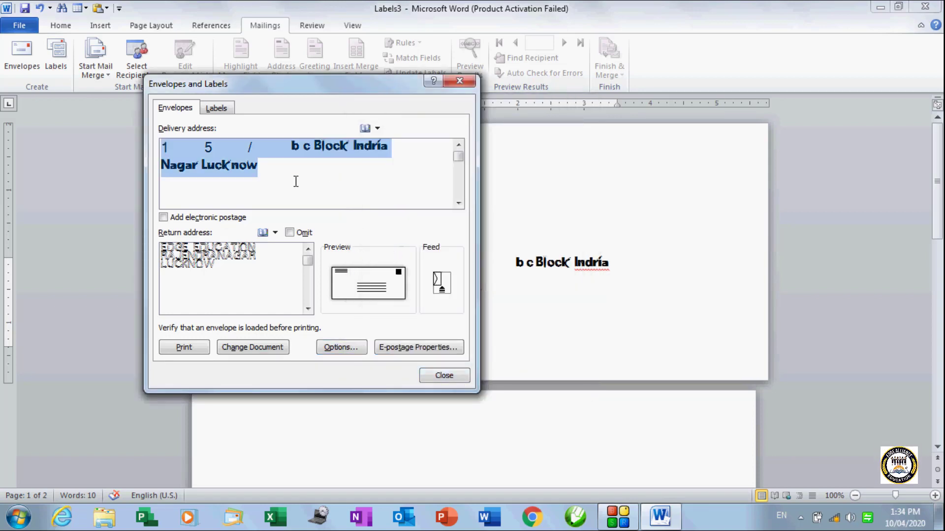
click(217, 107)
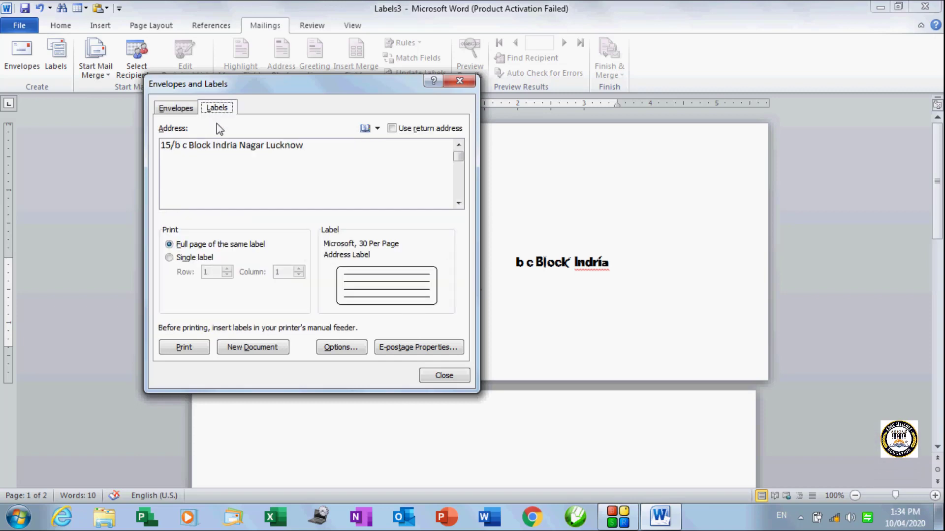
Toggle Use return address on and off for labels, then view the Indria Nagar and Edge Education envelope addresses.
click(444, 376)
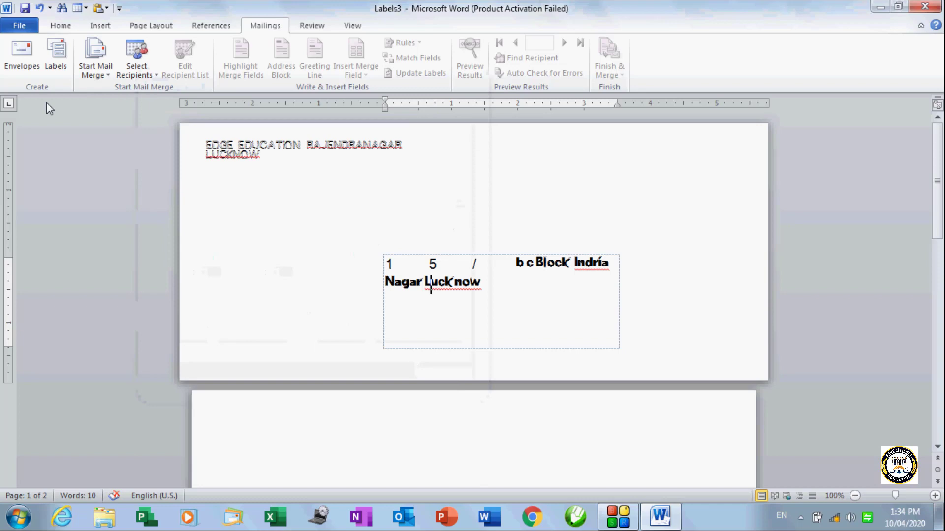
click(61, 69)
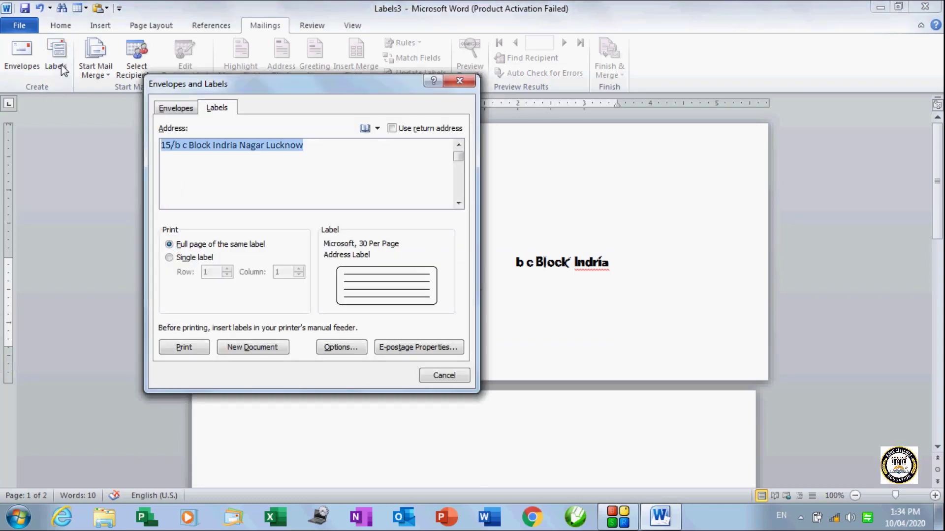
click(187, 109)
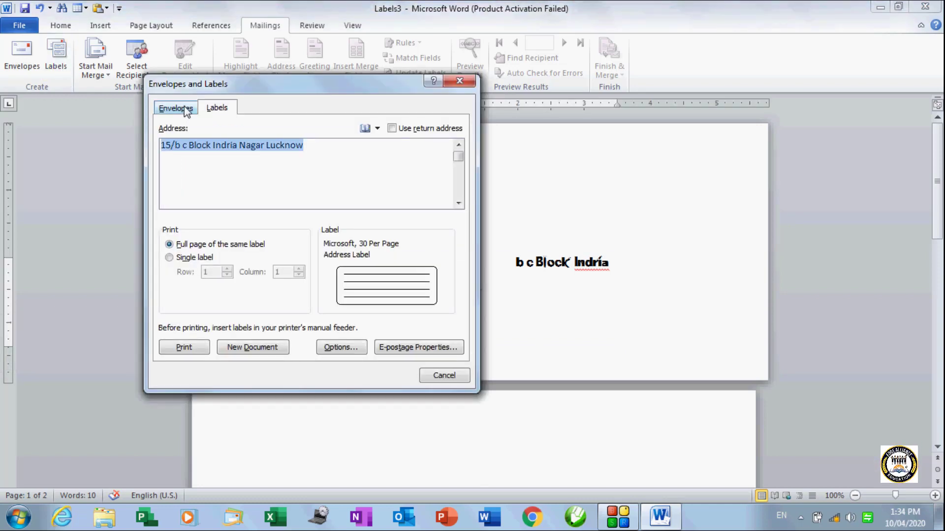
click(210, 109)
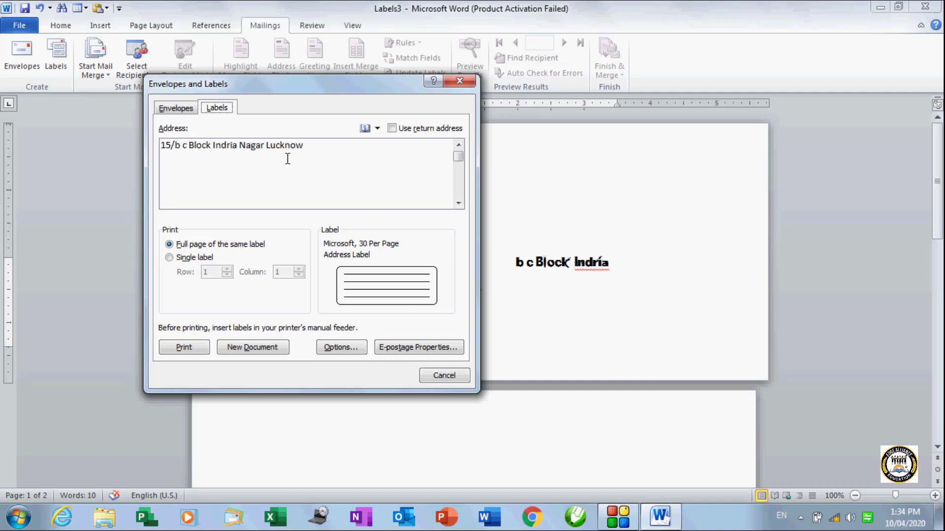
click(393, 130)
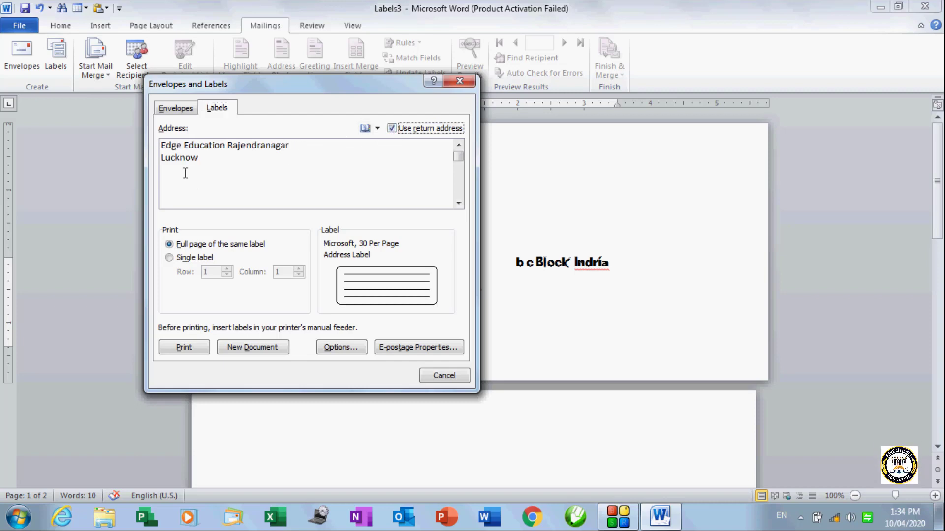
click(392, 130)
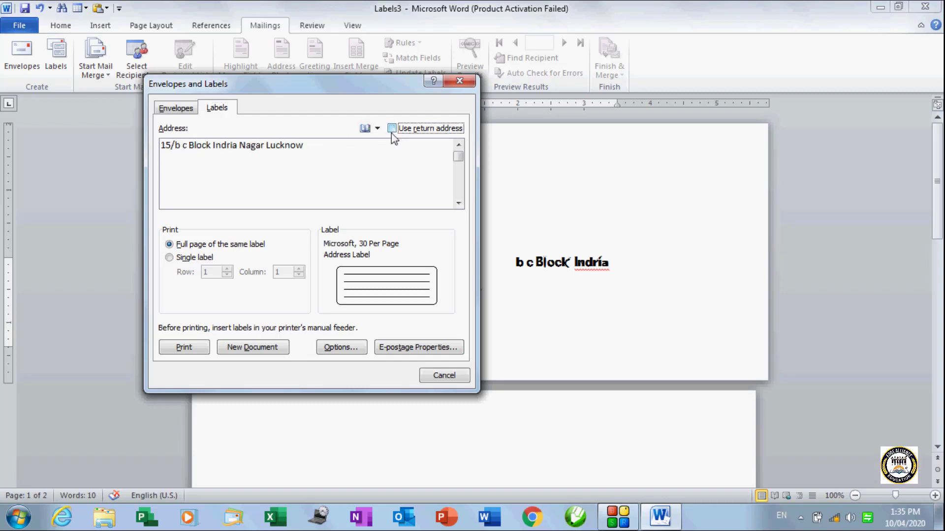
drag(251, 82, 255, 110)
click(179, 136)
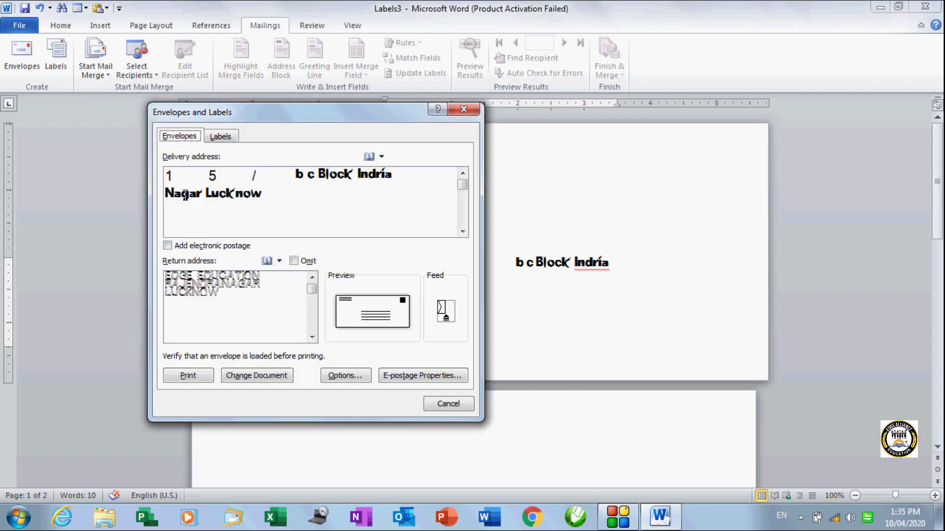
Use the Edge Education Rajendranagar Lucknow return address as the label text.
click(230, 140)
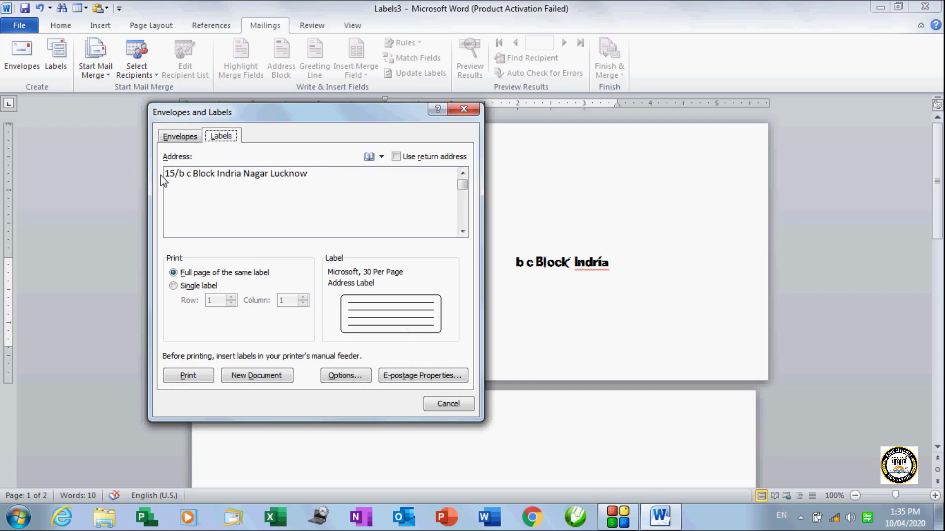
drag(166, 175, 322, 177)
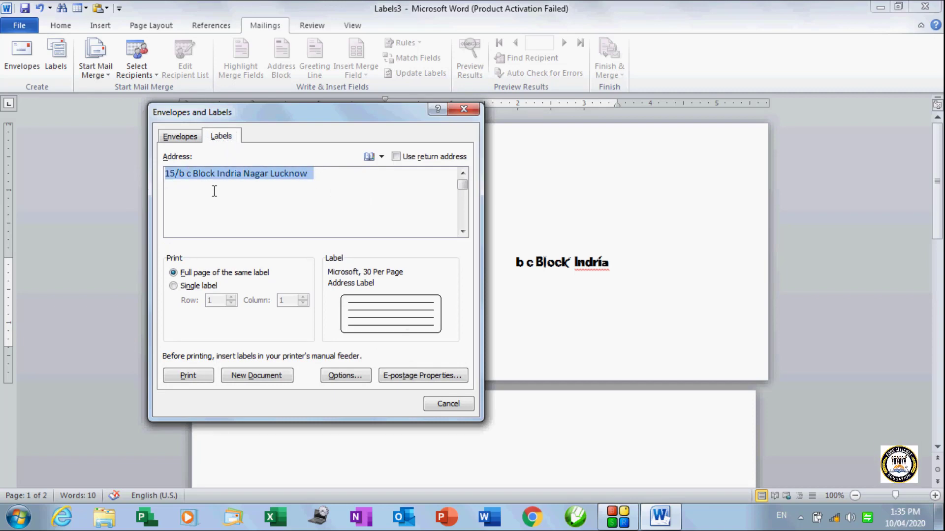
click(180, 137)
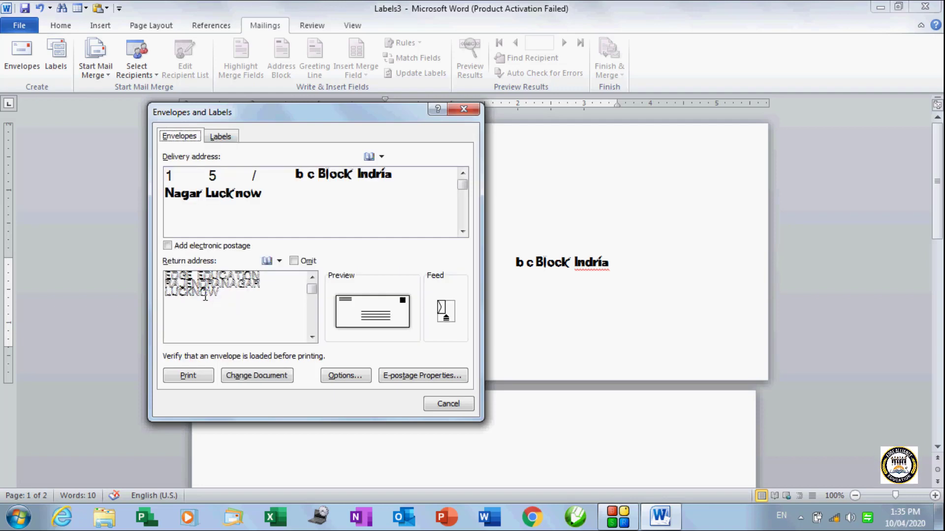
click(224, 138)
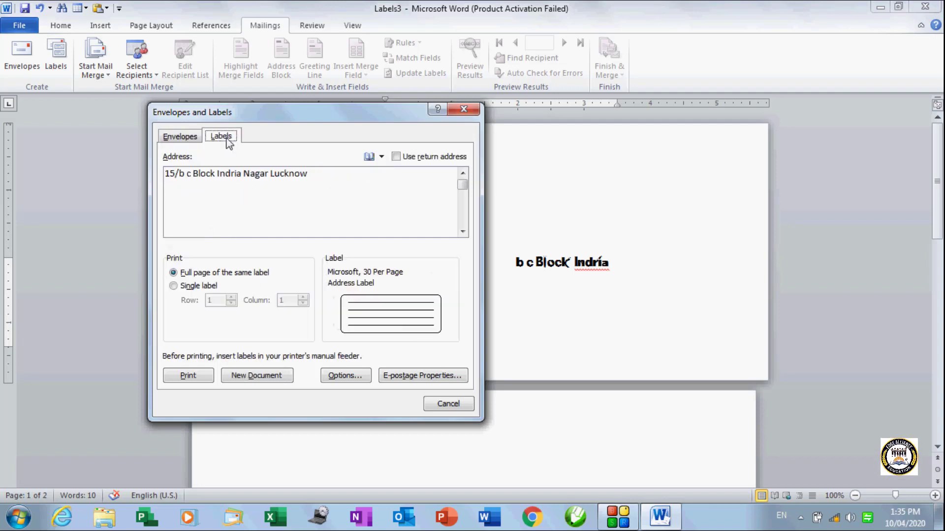
click(395, 156)
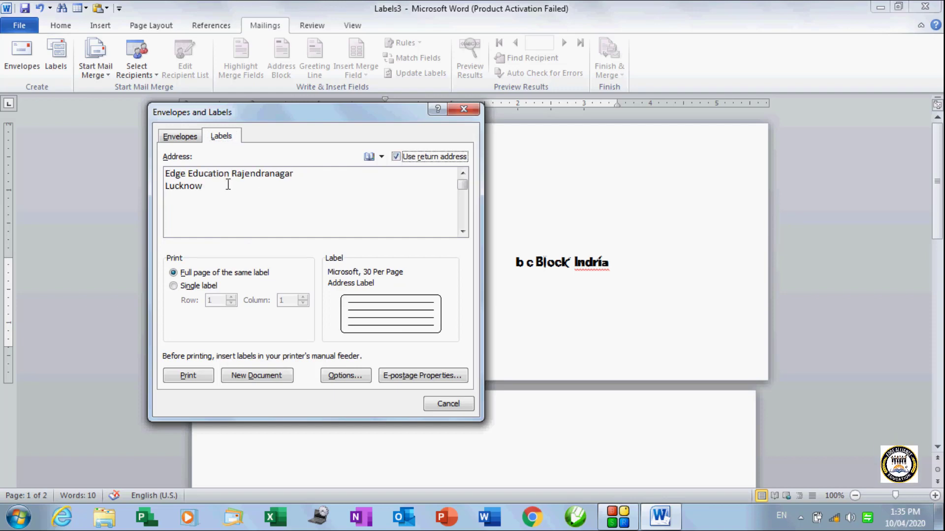
drag(228, 185, 161, 172)
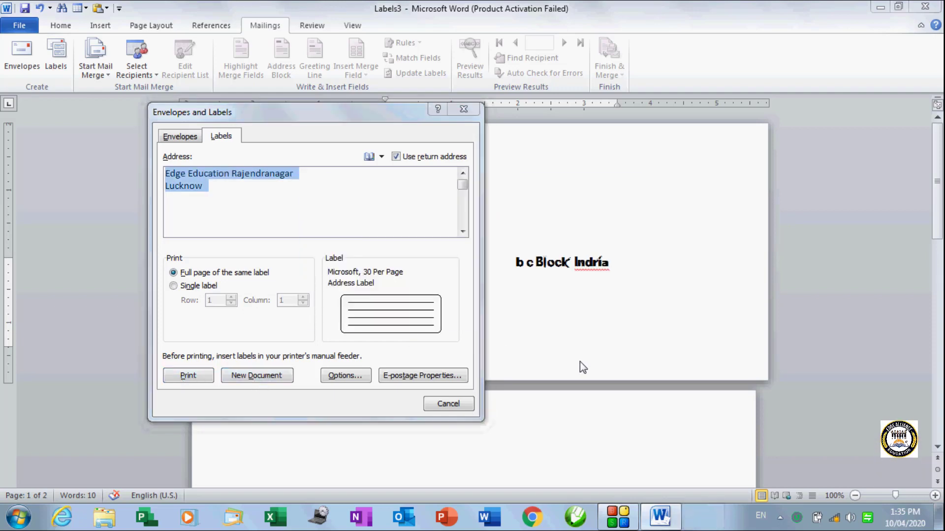
Create Labels5, a new document with a full page of Edge Education Rajendranagar Lucknow labels.
click(248, 379)
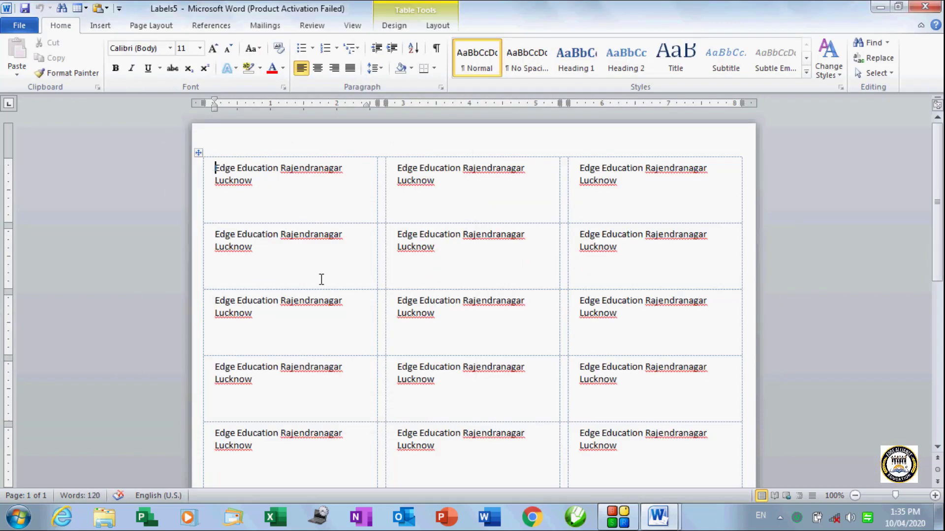
scroll(323, 280, down, 3)
scroll(324, 285, down, 1)
scroll(324, 284, down, 1)
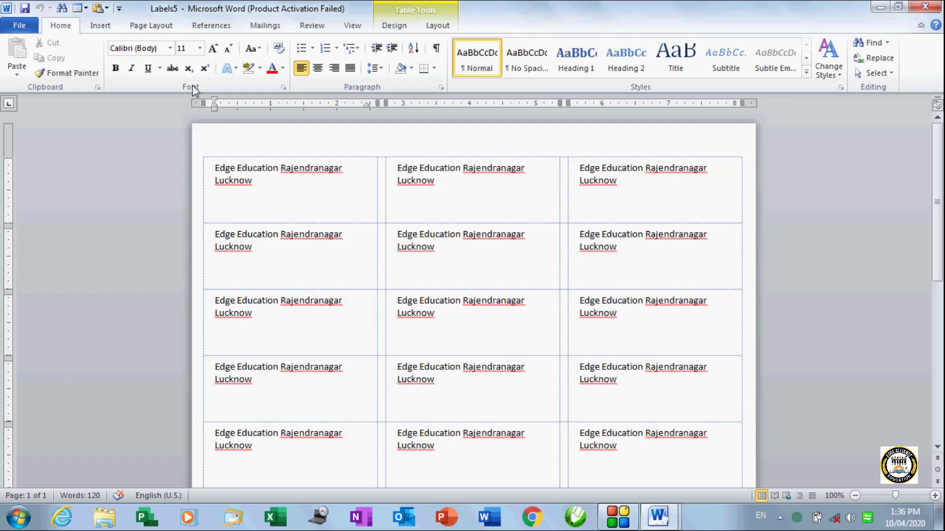
Reopen and close the Envelopes and Labels dialog, then preview the open Word windows.
click(247, 30)
click(56, 57)
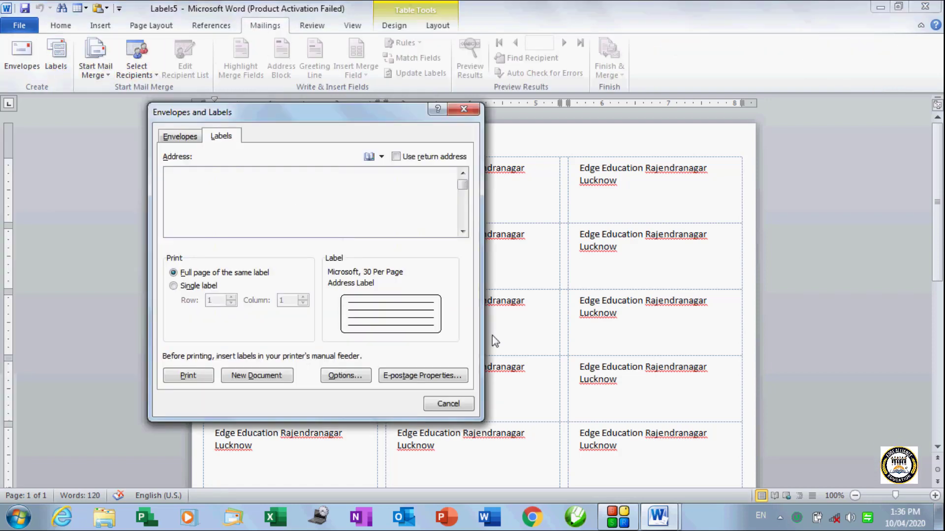
click(463, 109)
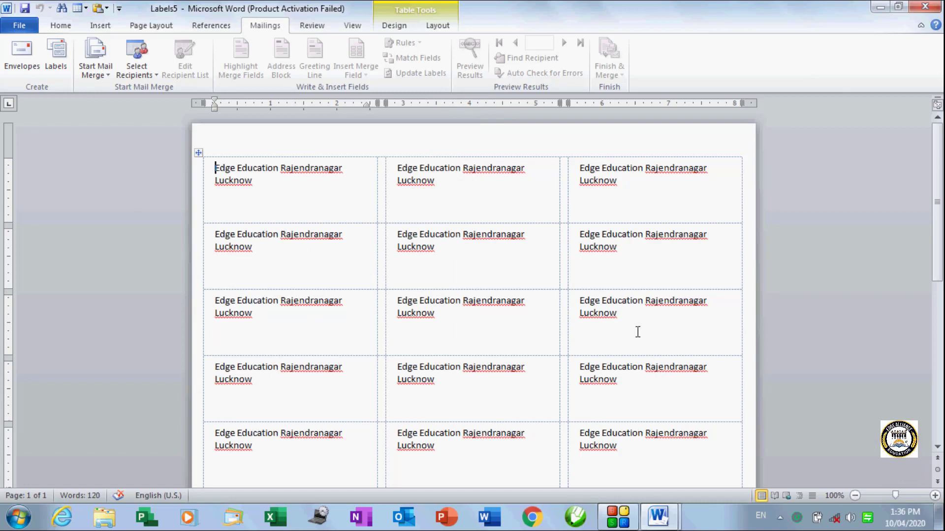
click(662, 519)
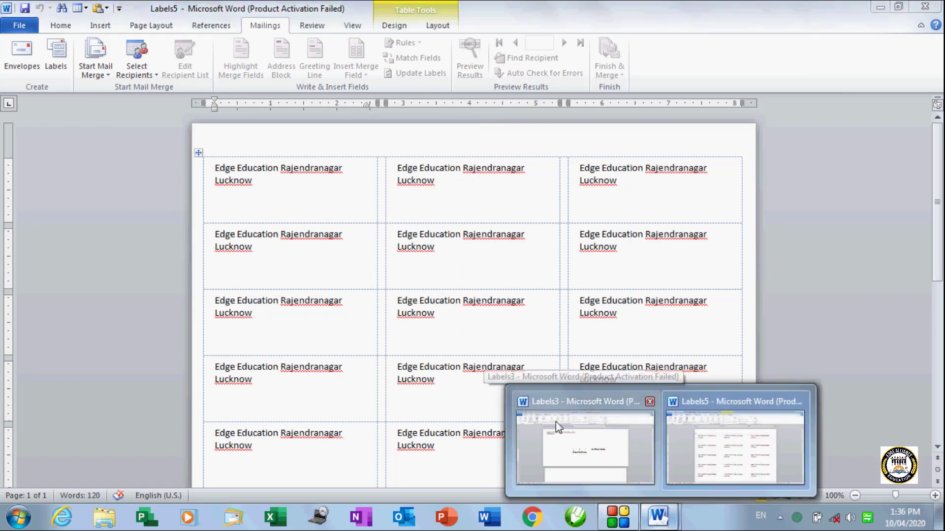
mouse_move(657, 518)
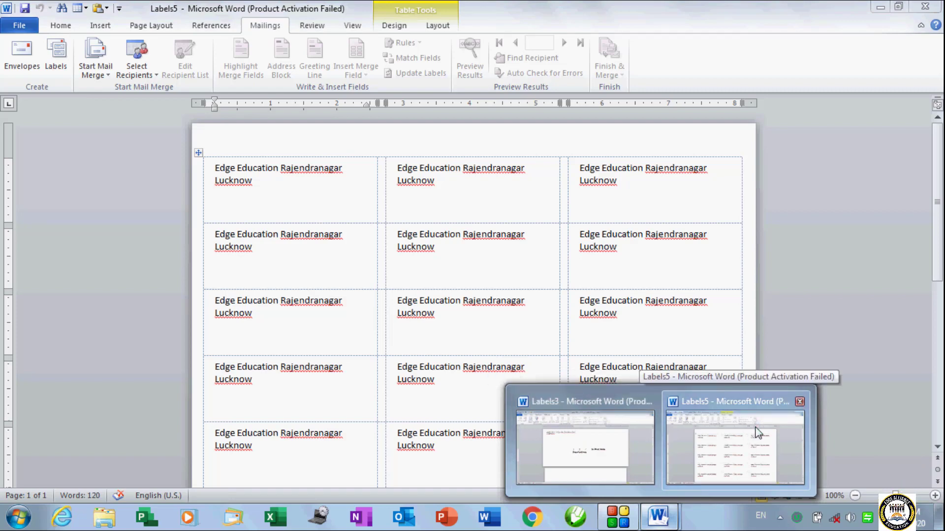
Switch to Labels3, try the Single label option in its label settings, and cancel.
click(597, 438)
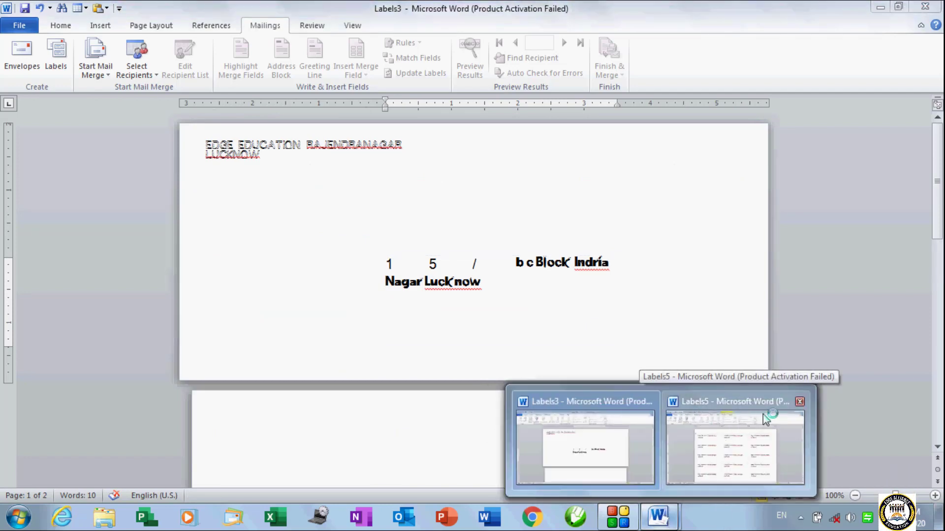
click(541, 394)
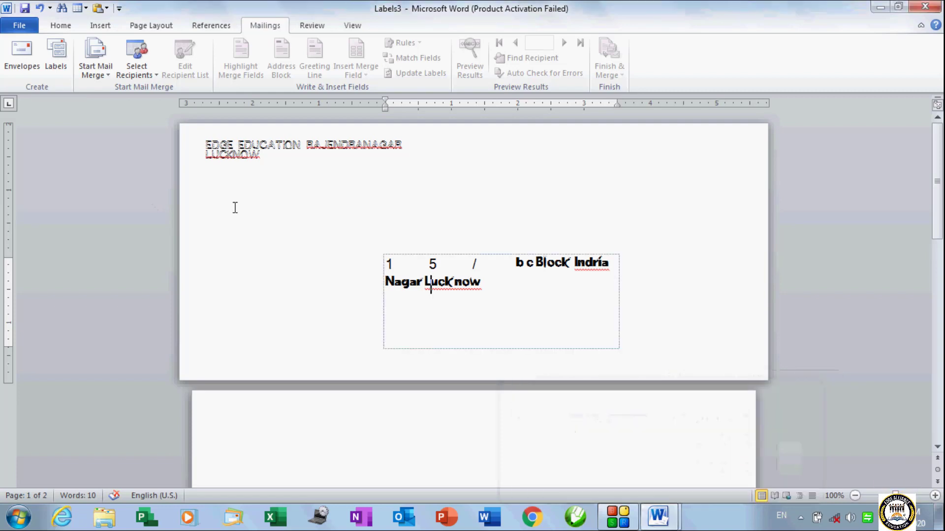
click(55, 58)
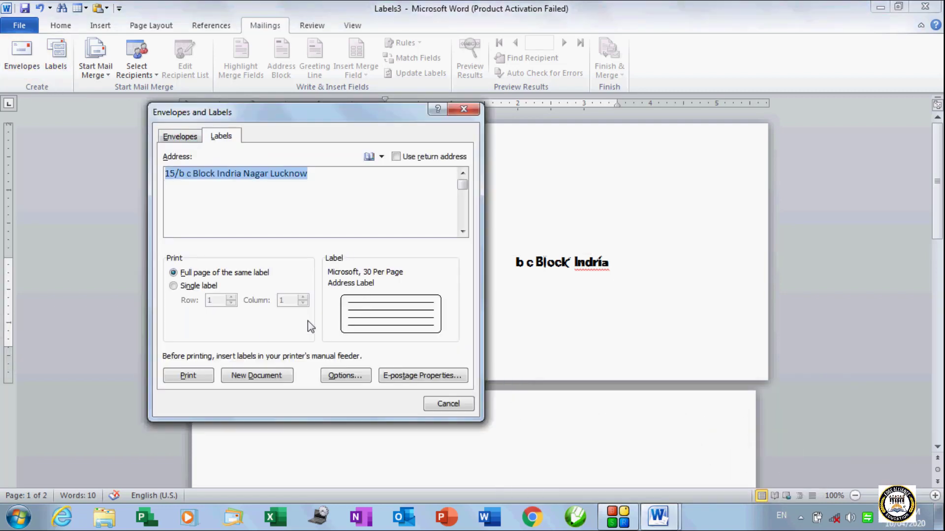
click(174, 286)
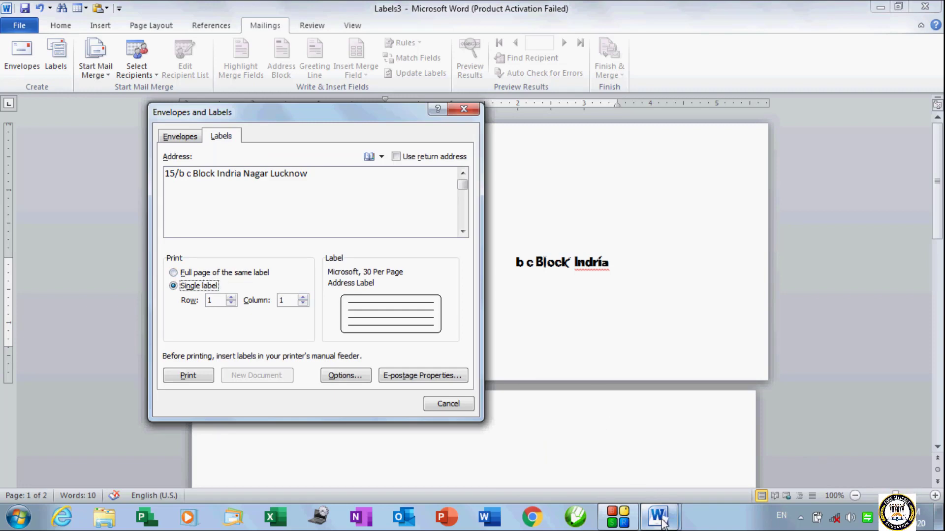
mouse_move(659, 518)
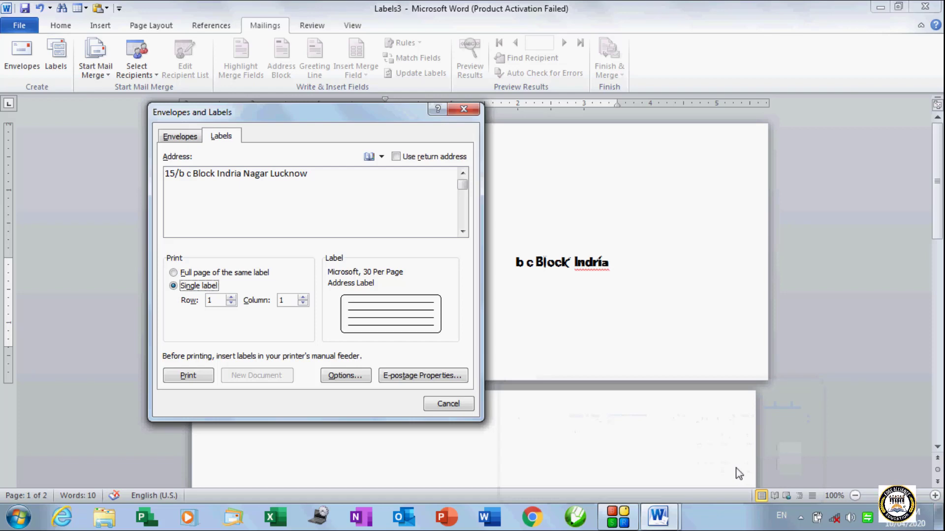
click(431, 405)
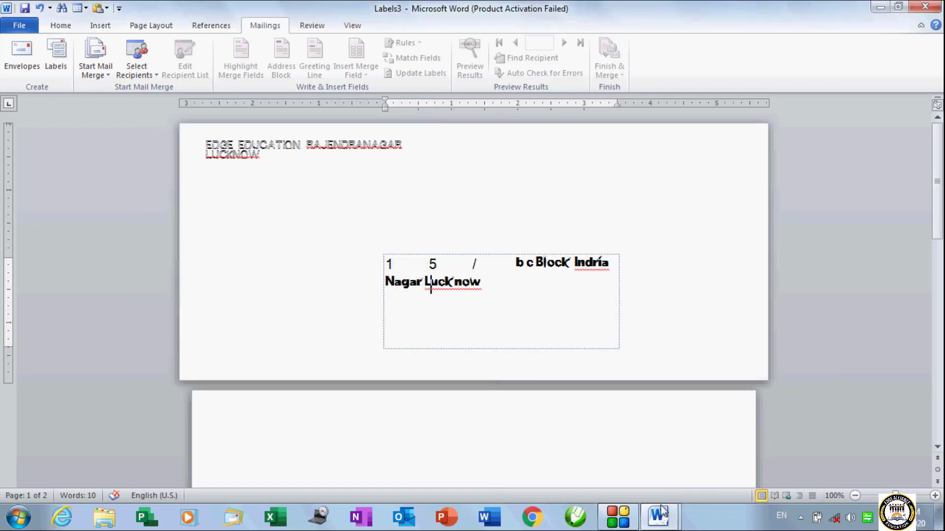
Glance over the Labels5 document and return to Labels3.
mouse_move(658, 517)
click(689, 454)
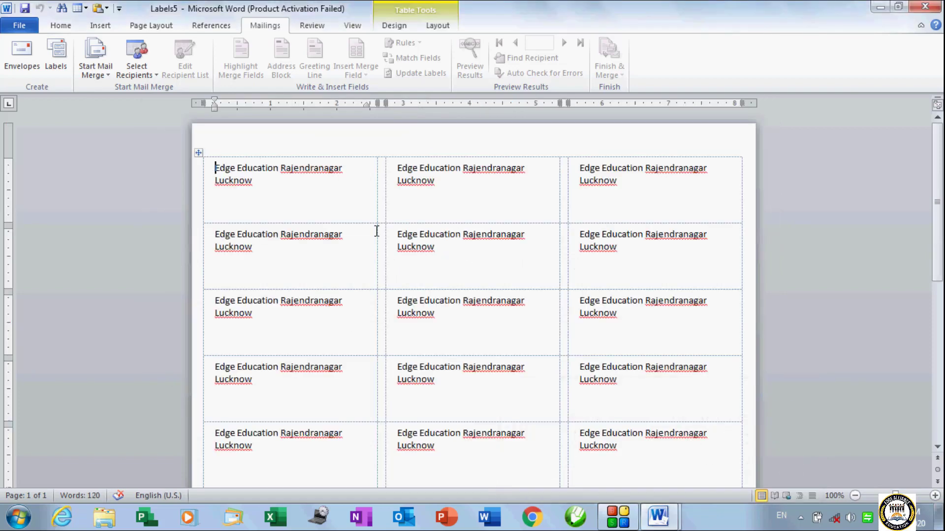
scroll(536, 361, down, 1)
scroll(546, 366, up, 1)
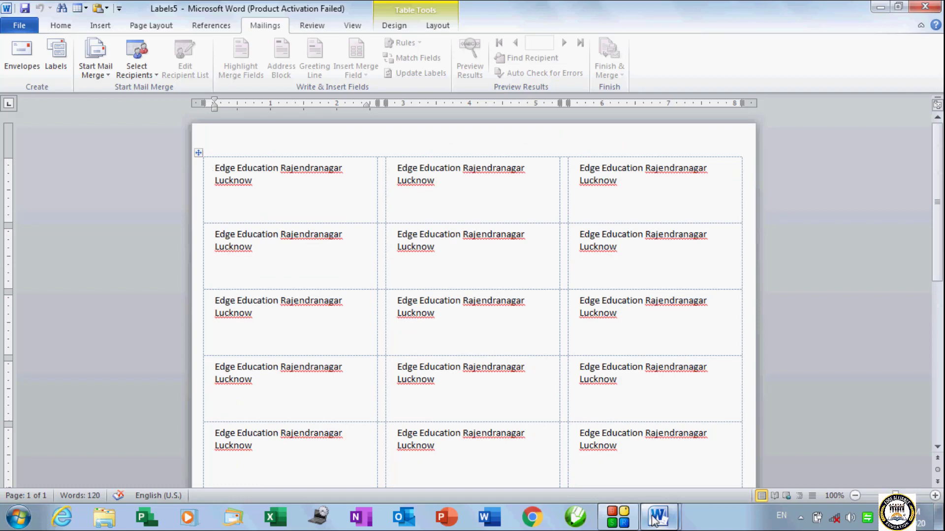
click(610, 452)
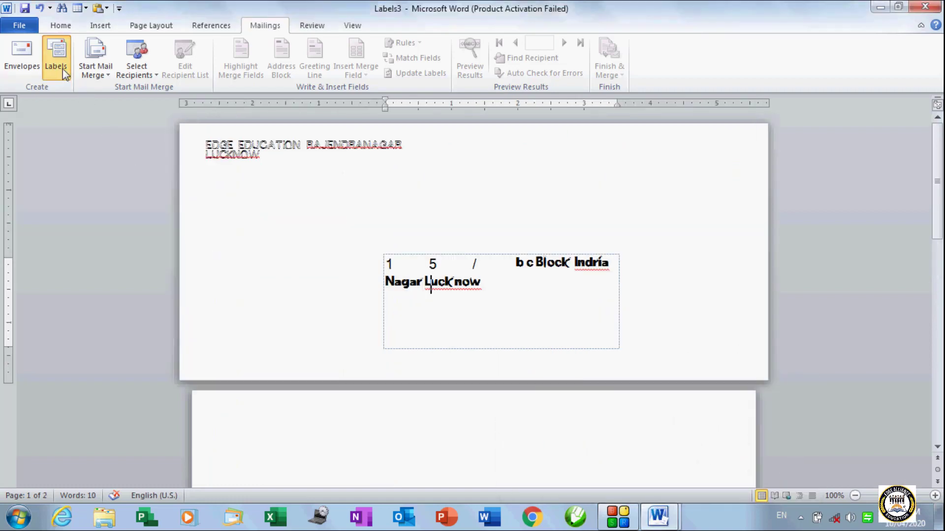
Print a single Indria Nagar address label at row 4 from Labels3.
click(55, 57)
click(197, 285)
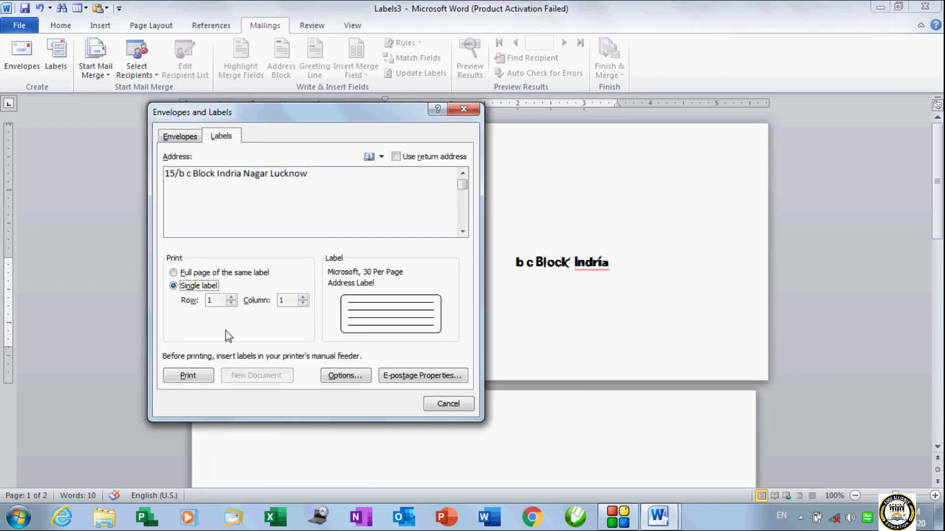
click(231, 298)
click(230, 298)
click(231, 298)
click(203, 379)
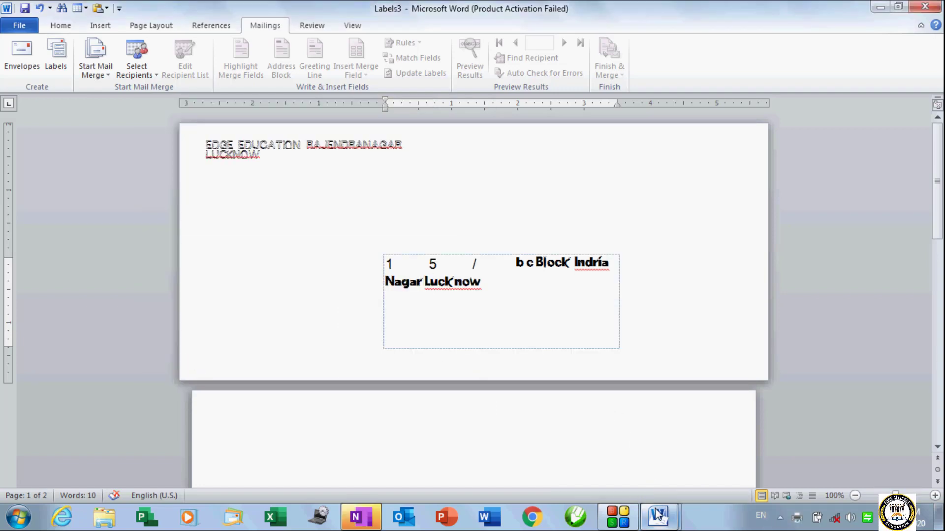
Cancel OneNote's insert-location prompt, then browse the welcome page and the My Notebook list.
click(363, 514)
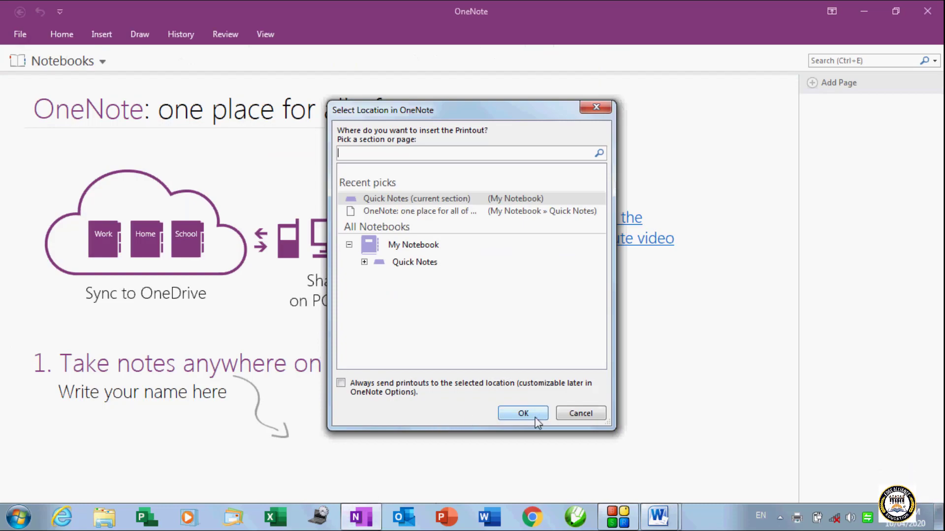
click(584, 420)
scroll(560, 352, down, 10)
scroll(560, 353, down, 7)
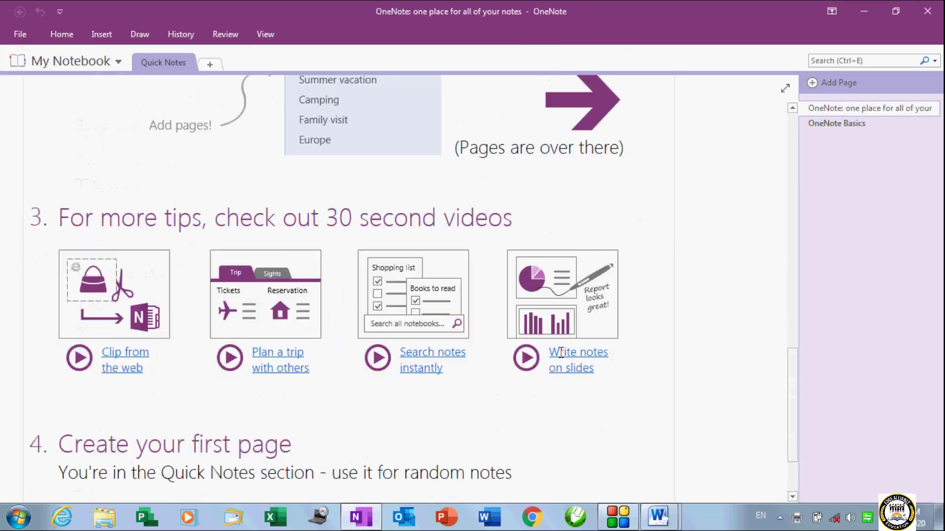
scroll(561, 354, down, 2)
scroll(446, 329, up, 1)
scroll(446, 329, up, 8)
scroll(417, 327, up, 6)
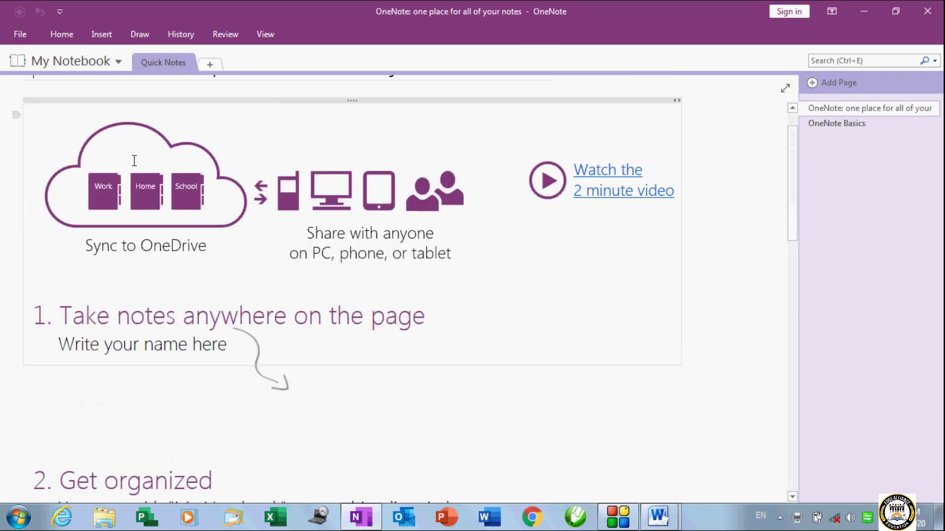
scroll(133, 158, up, 1)
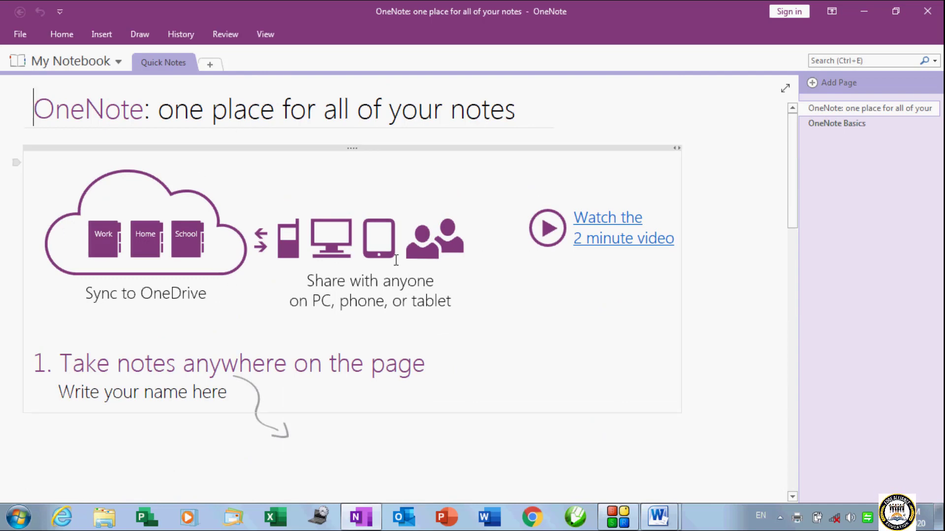
click(118, 61)
click(572, 113)
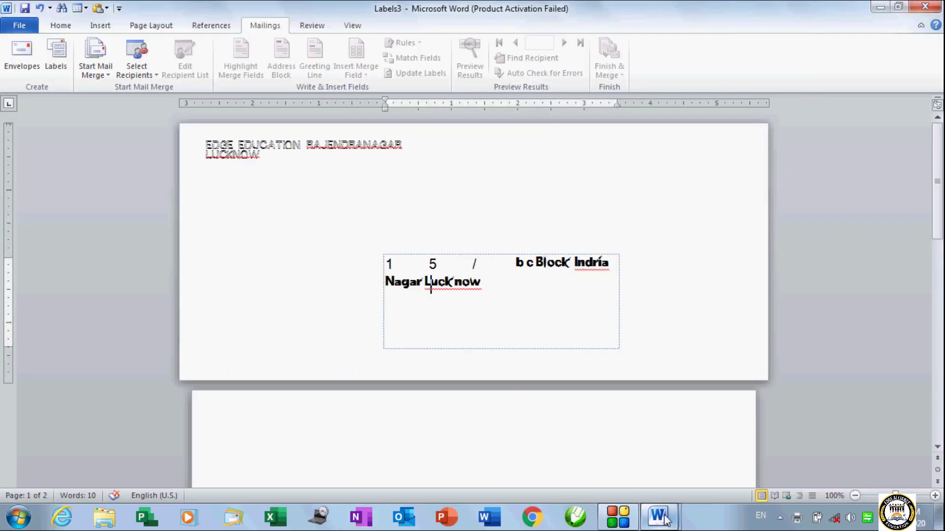
Reopen the label settings, try Single label, then return to Full page of the same label.
click(55, 55)
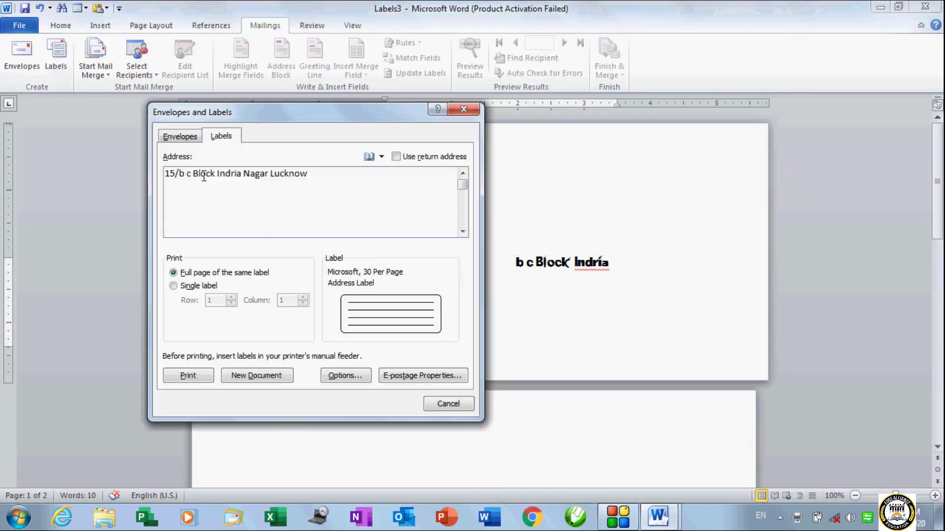
click(199, 286)
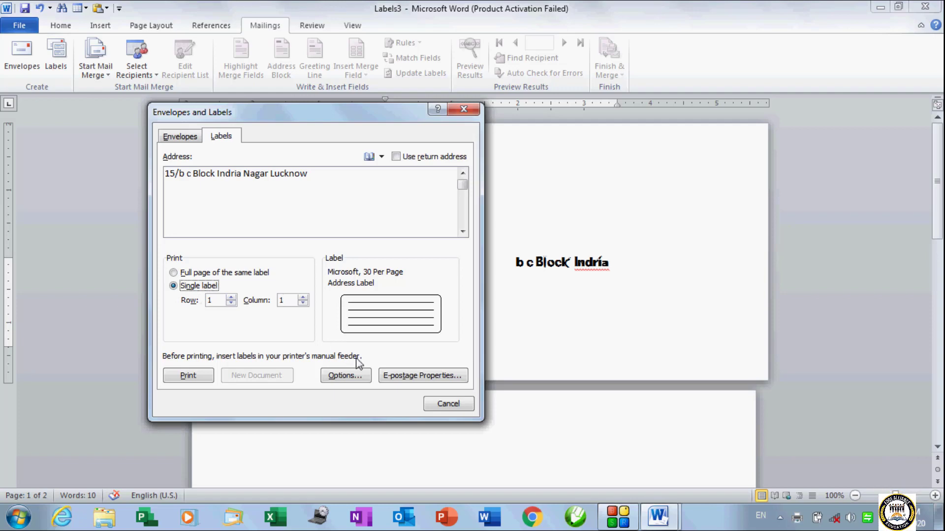
click(242, 274)
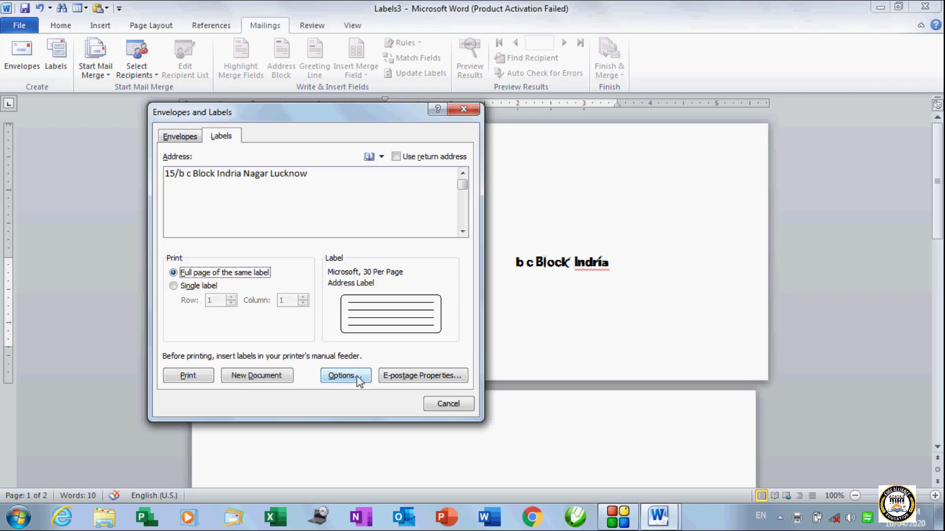
Choose the 1/2 Letter postcard label product and create Labels7 filled with the Indria Nagar address.
click(357, 380)
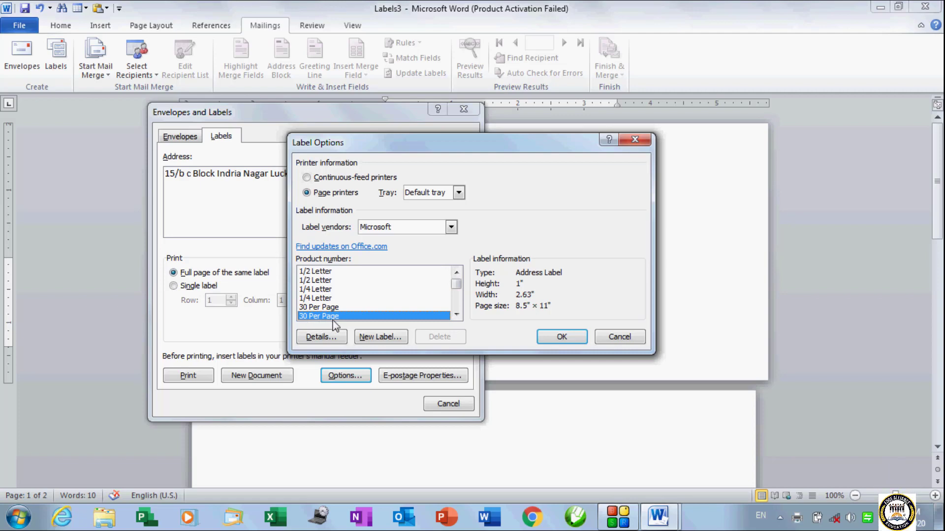
click(321, 272)
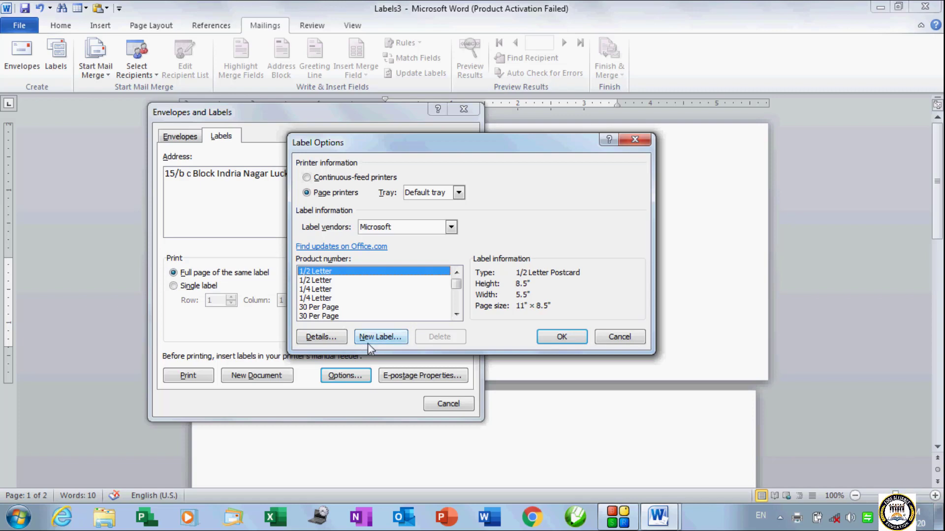
click(557, 338)
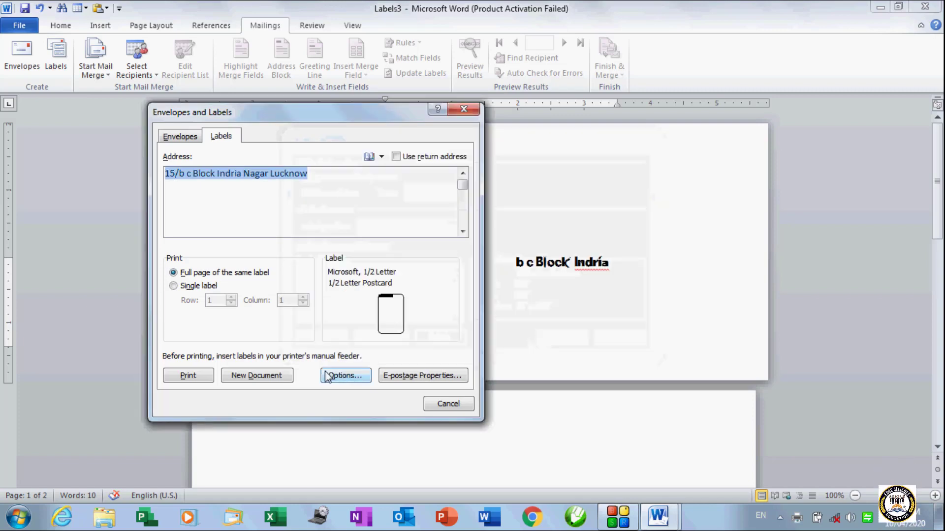
click(248, 377)
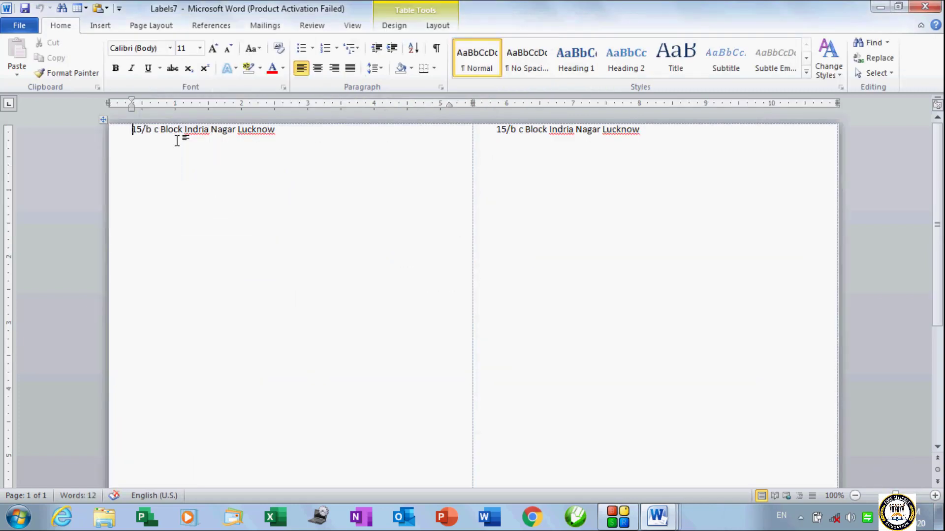
scroll(446, 318, down, 7)
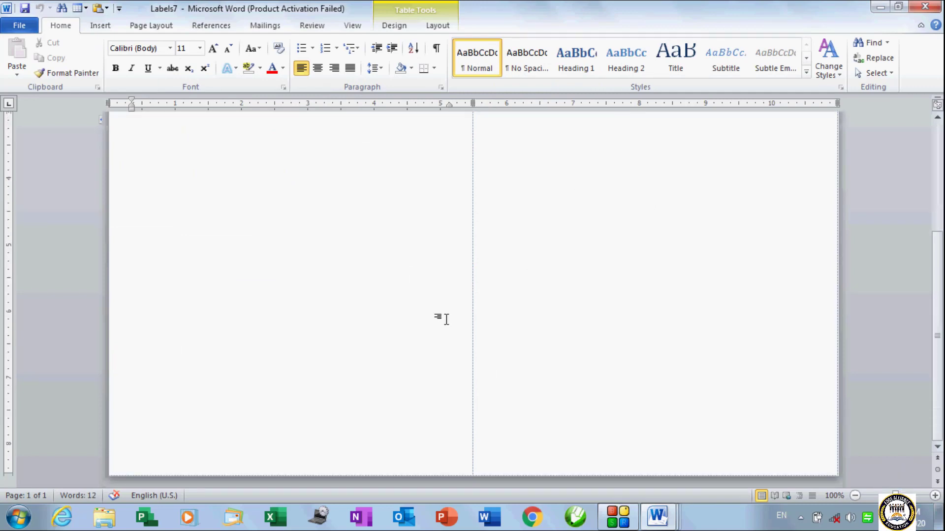
scroll(445, 319, up, 5)
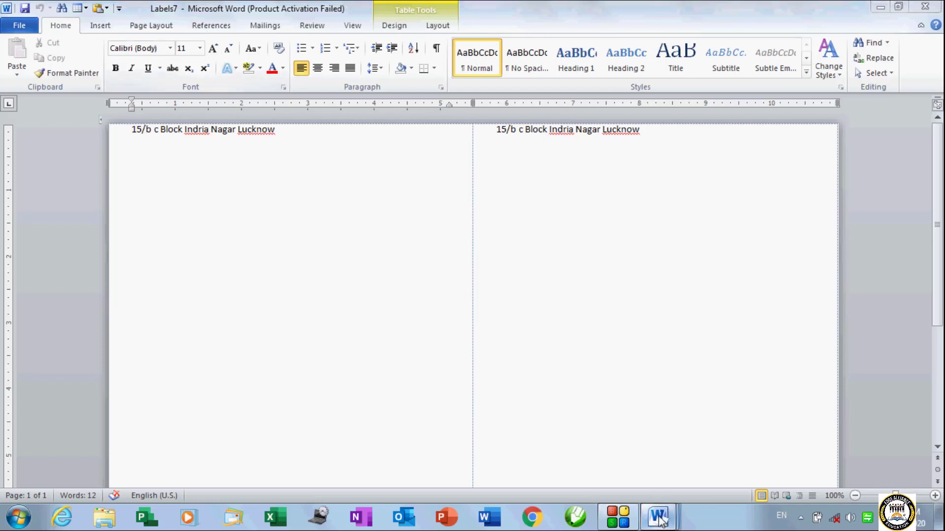
Bring Labels3 back and review its label options and envelope settings, closing them unchanged.
mouse_move(658, 517)
click(511, 419)
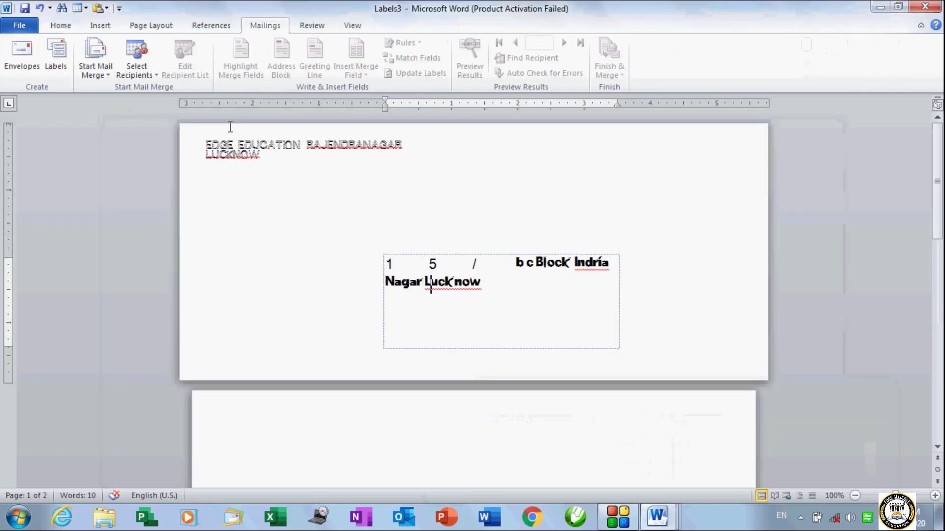
click(59, 74)
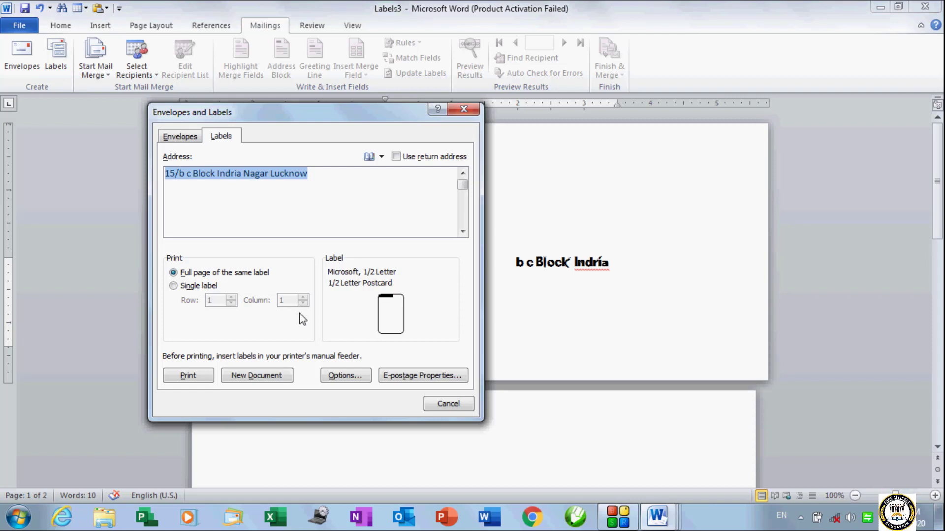
click(339, 377)
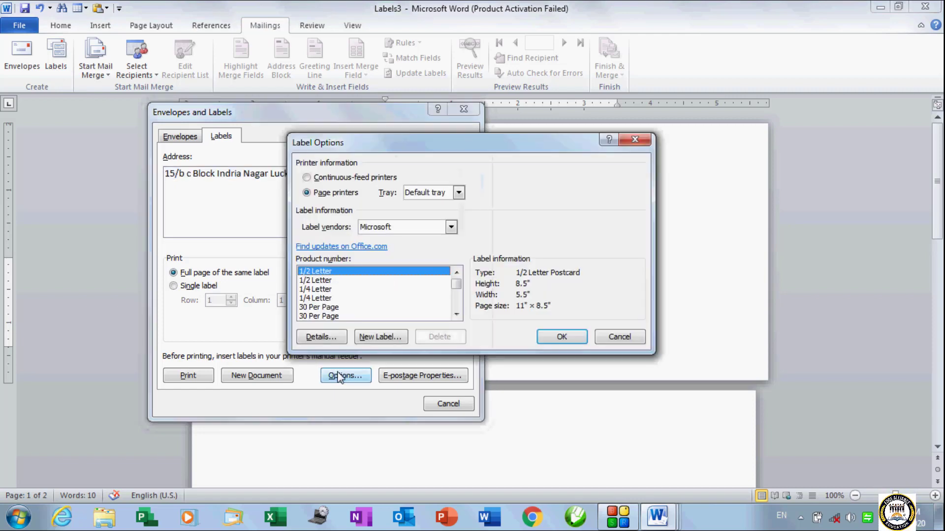
click(630, 342)
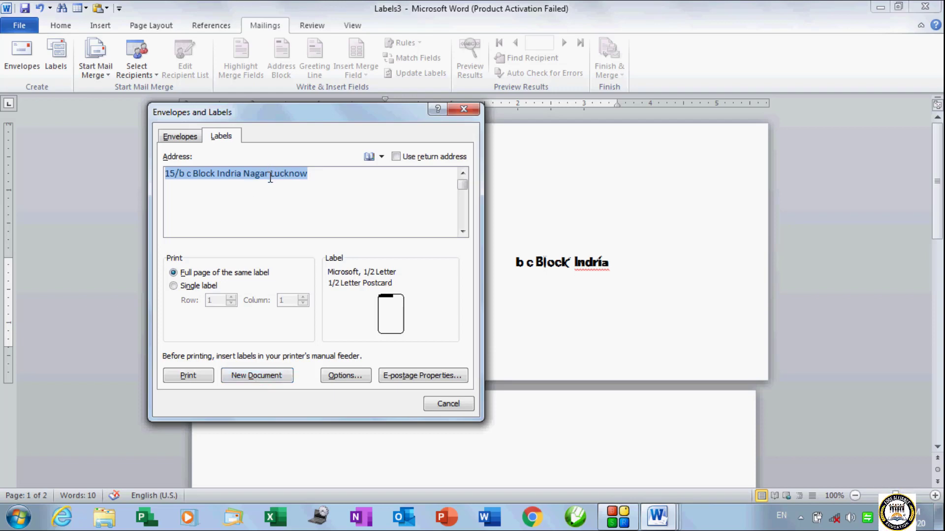
click(188, 140)
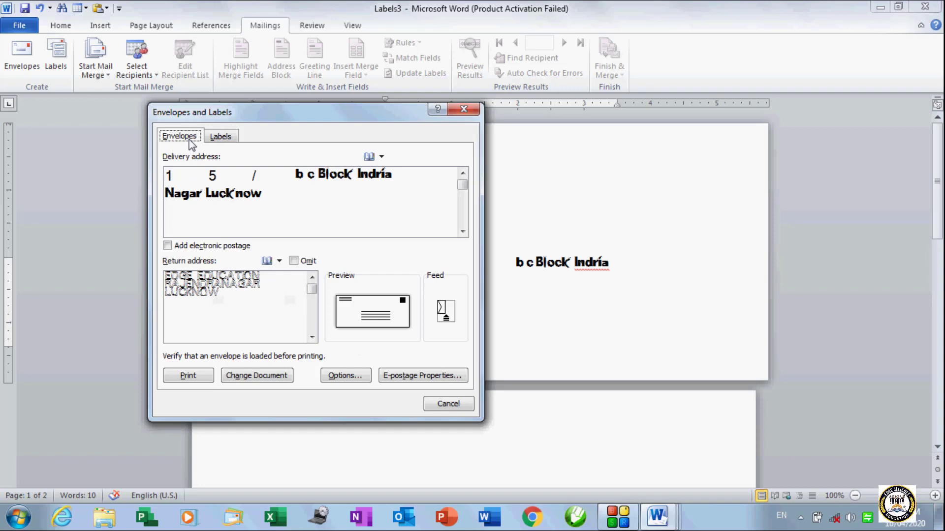
click(226, 139)
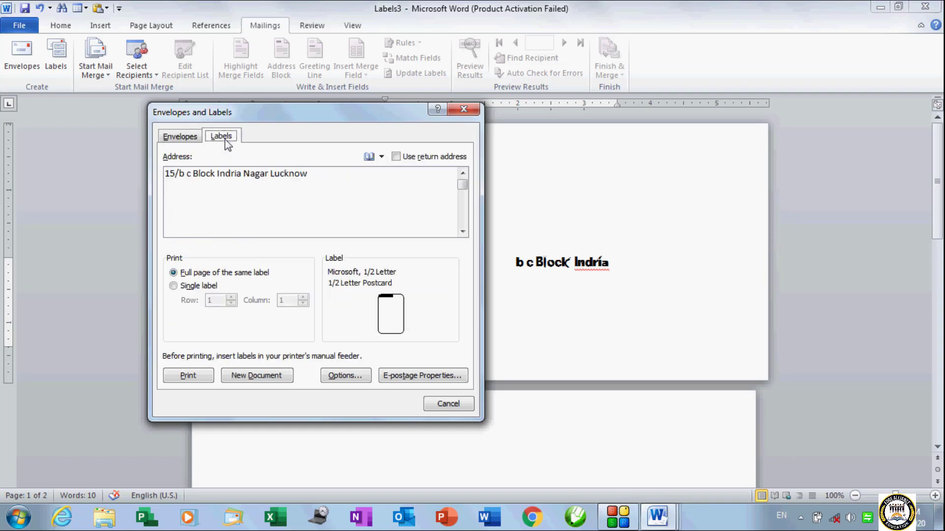
click(445, 406)
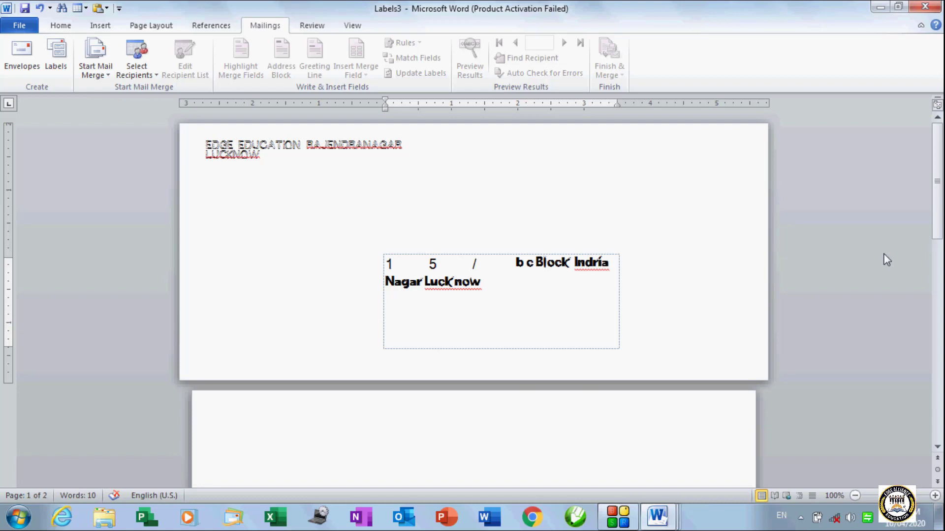
Close Labels3, Labels7 and Labels5 with Alt+F4, discarding their changes.
key(alt+F4)
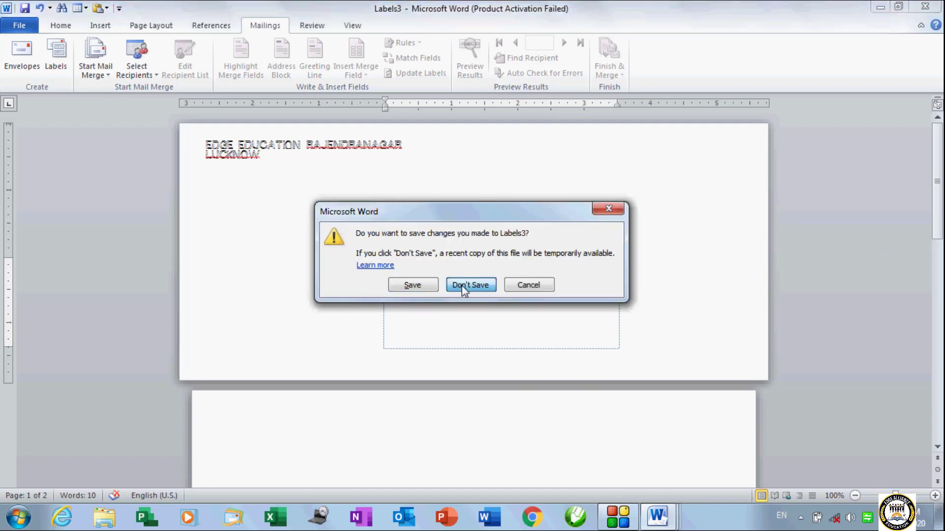
click(462, 285)
key(alt+F4)
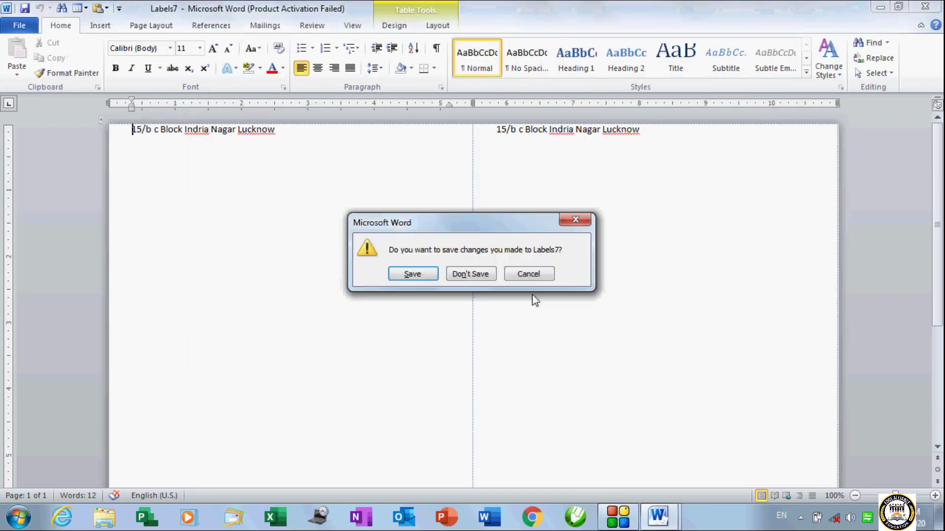
click(486, 279)
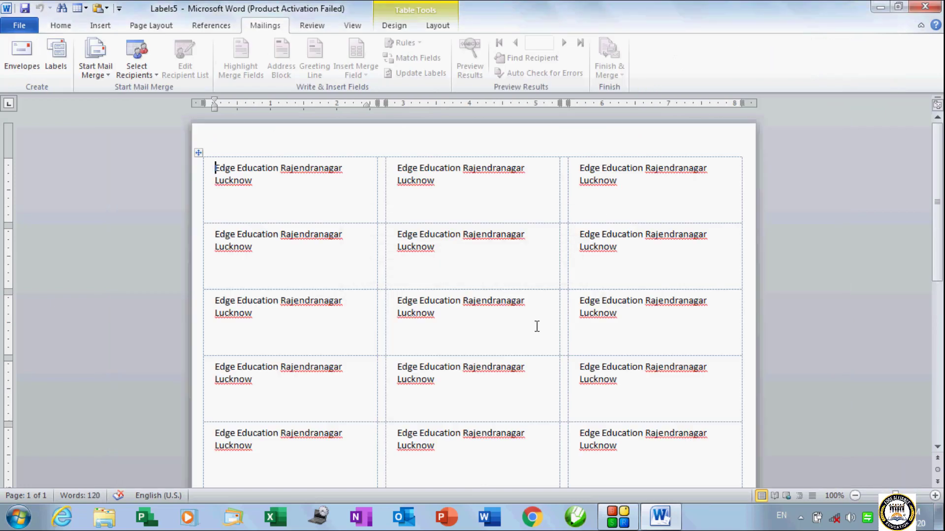
key(alt+F4)
click(468, 273)
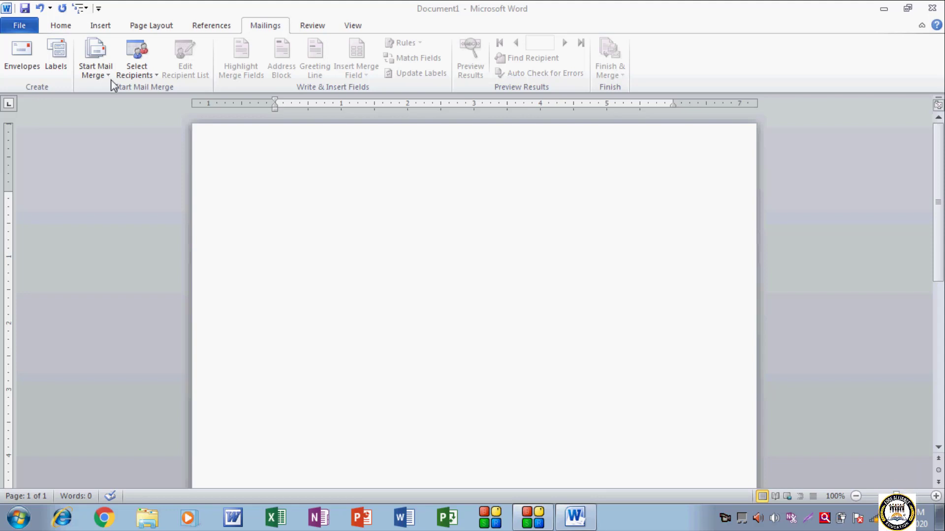
Generate three paragraphs of sample text with =rand() on the blank page.
click(285, 216)
text(=)
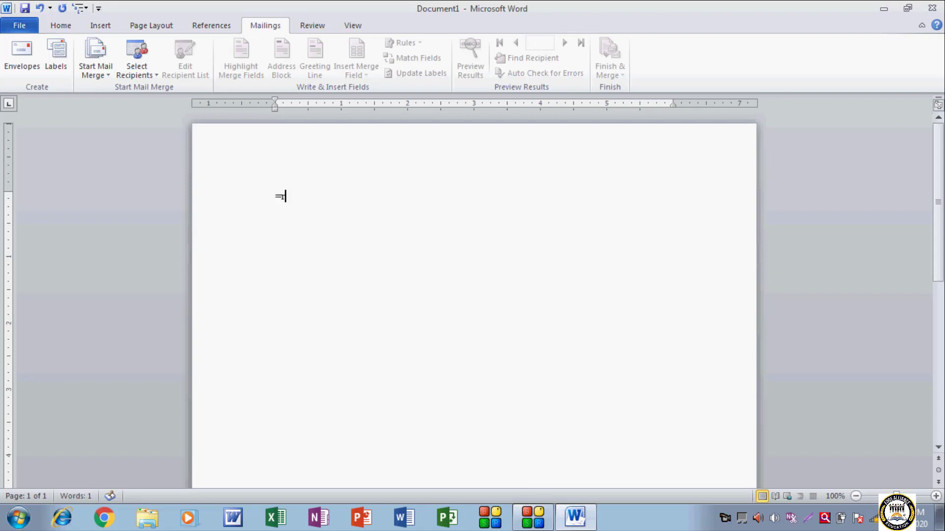
text(rand()
key(Return)
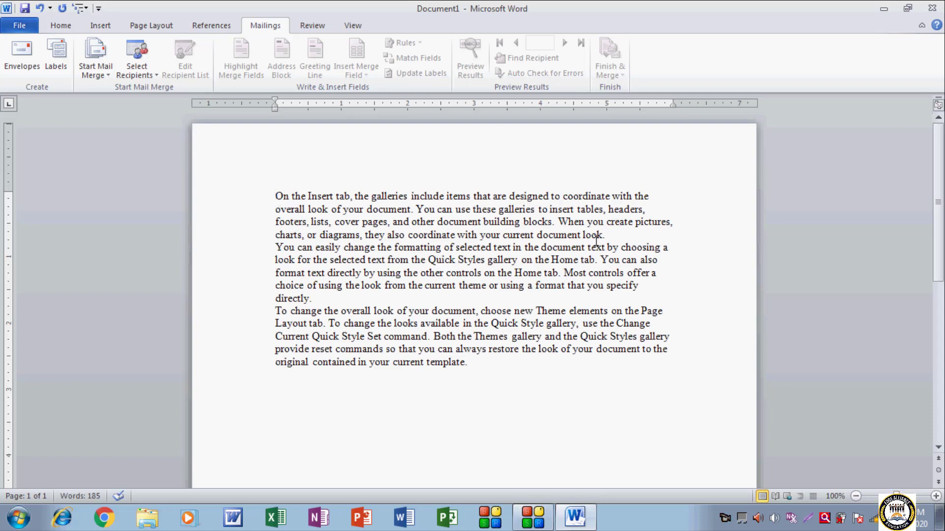
key(ctrl+Home)
Add blank lines between the paragraphs and two empty lines above the first.
click(610, 234)
key(Return)
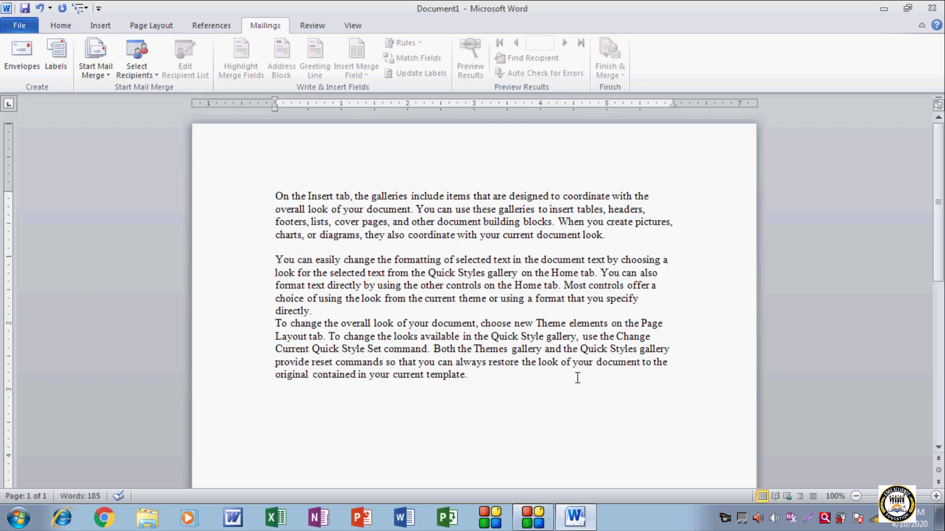
click(322, 312)
key(Return)
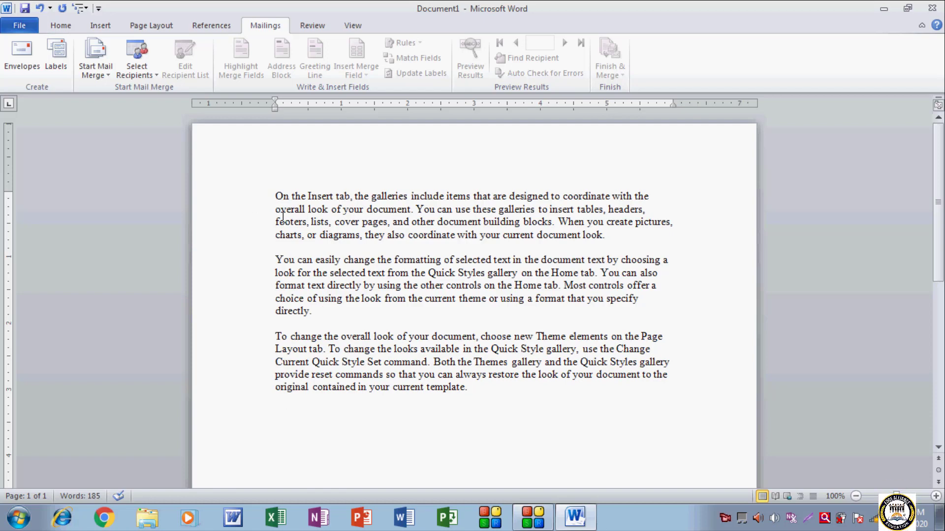
click(278, 198)
key(Return)
key(Return)
key(Return)
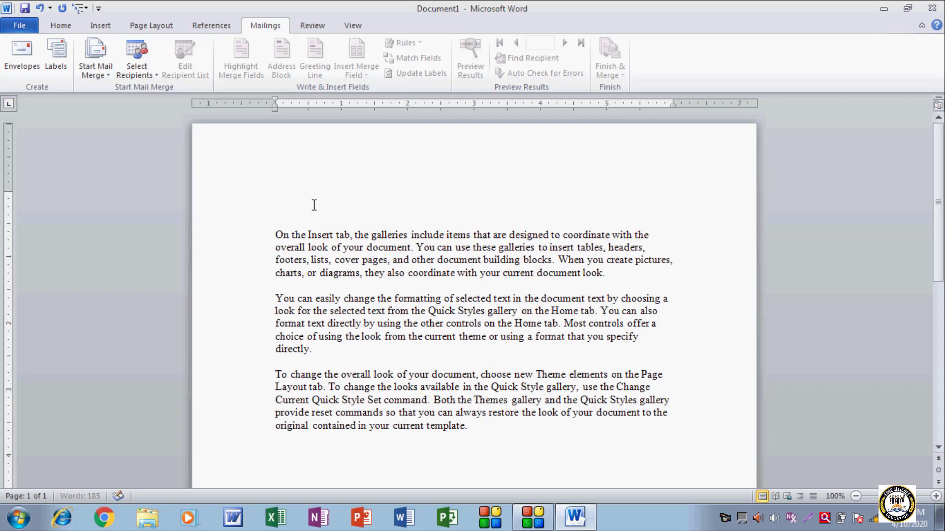
key(Return)
key(Return)
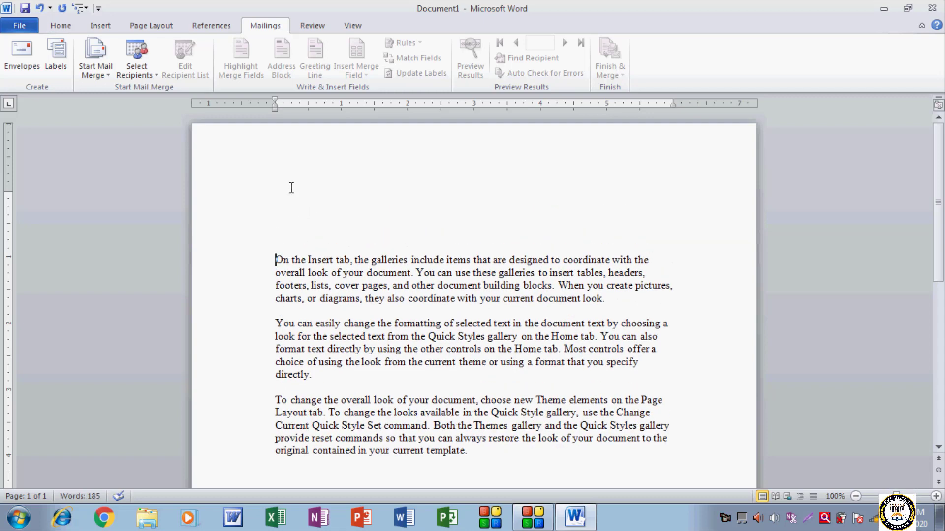
click(275, 195)
Start a Letters mail merge and show the Select Recipients source choices.
click(91, 76)
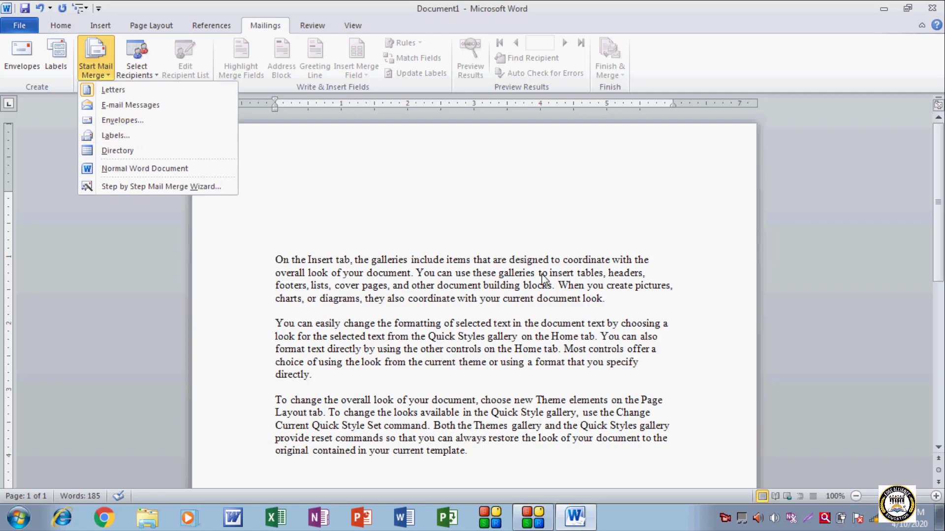
click(126, 85)
click(95, 71)
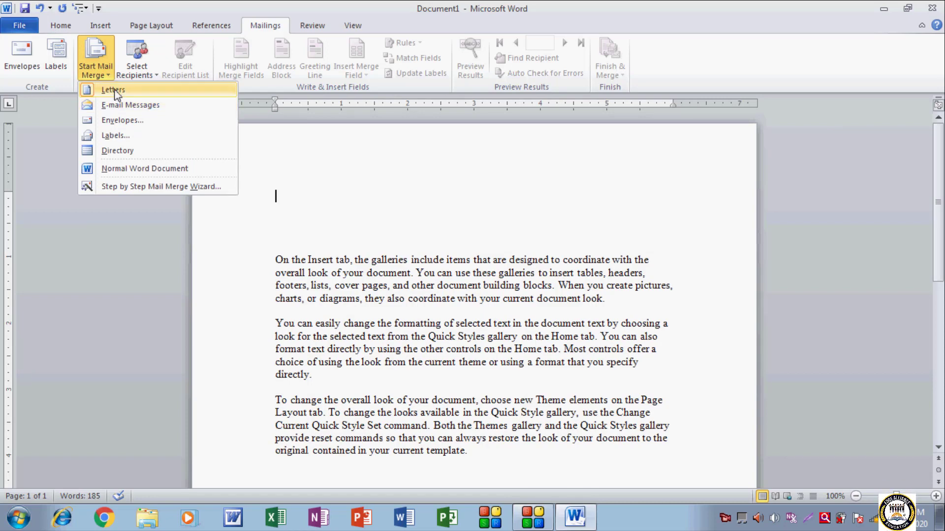
click(114, 90)
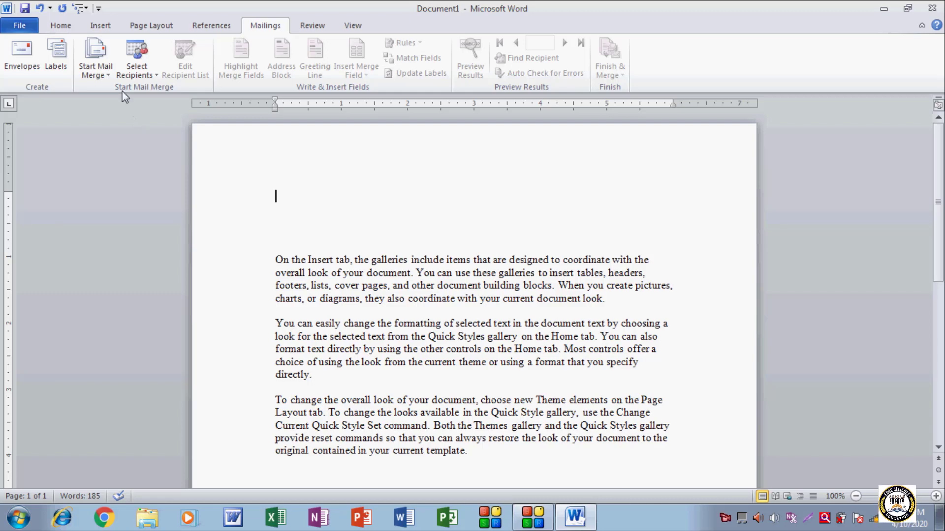
click(95, 72)
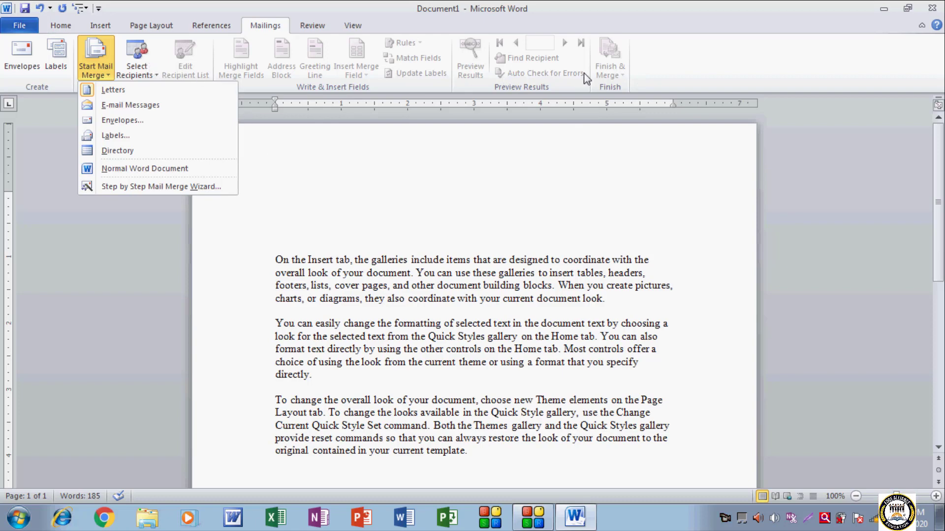
click(113, 91)
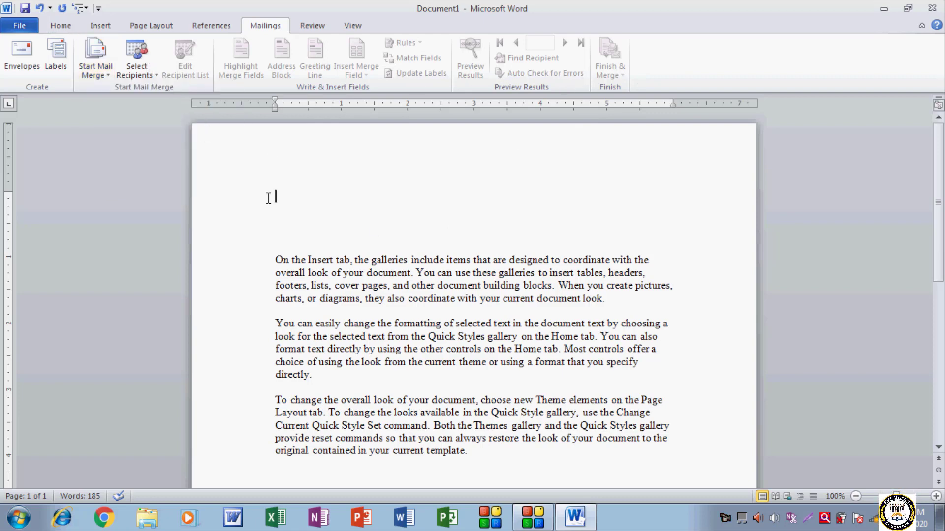
click(136, 77)
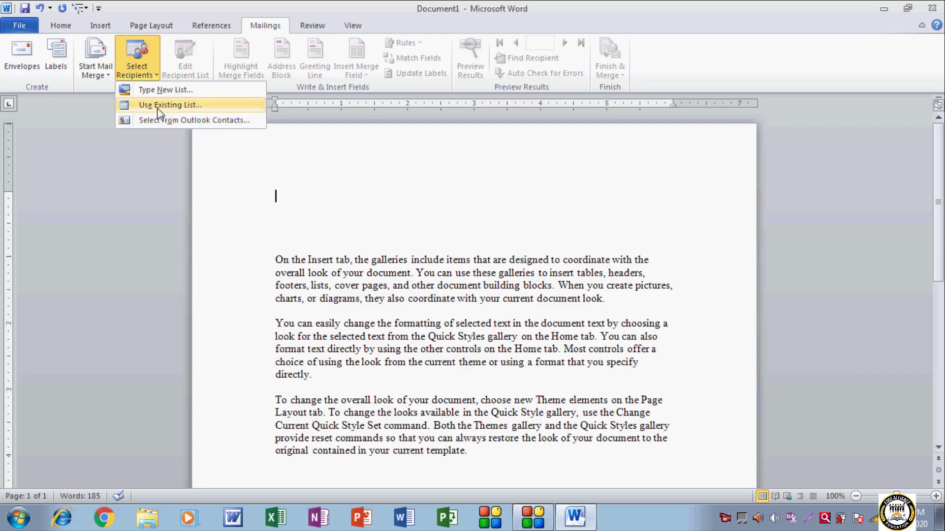
click(157, 106)
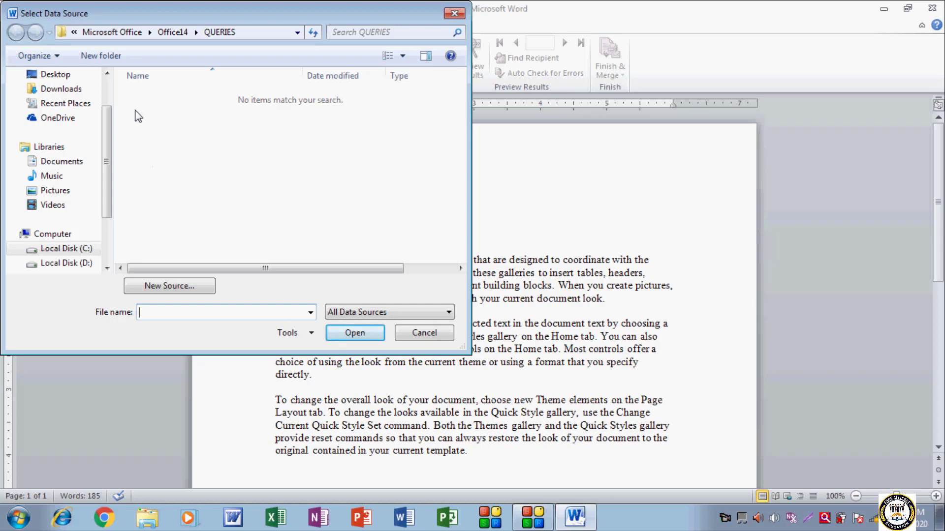
click(350, 333)
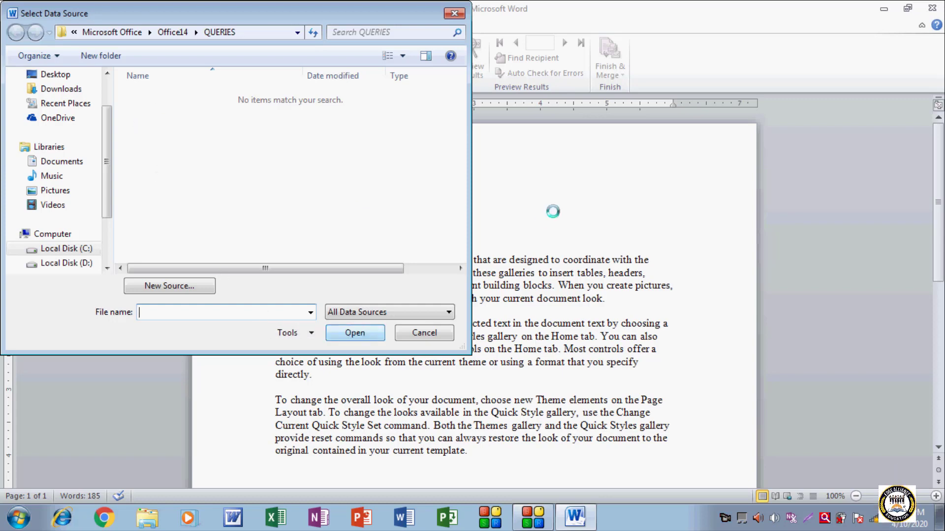
click(424, 333)
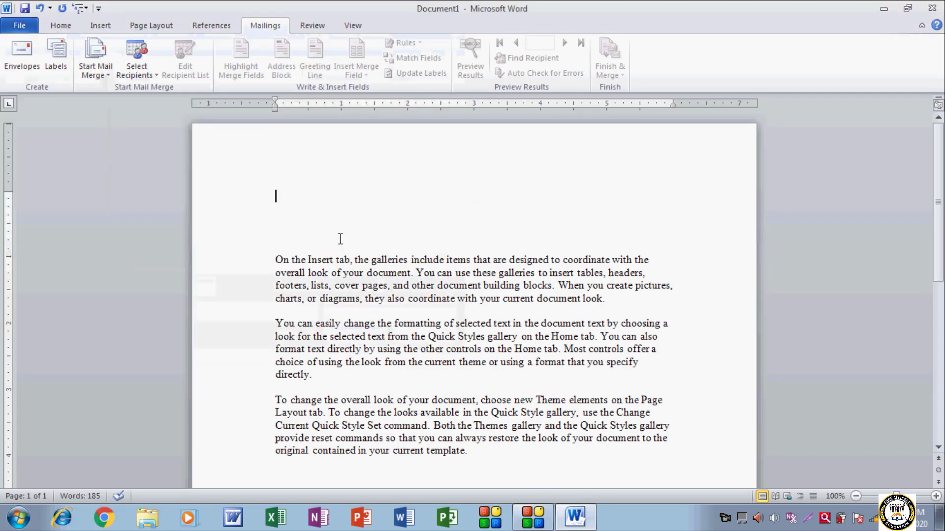
click(154, 74)
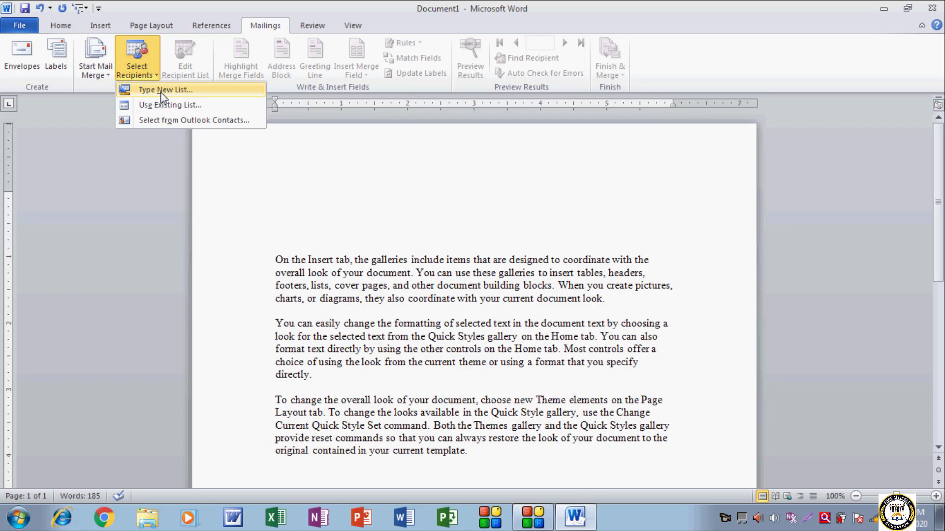
Choose Type New List, move the New Address List lower and scroll through its columns.
click(161, 91)
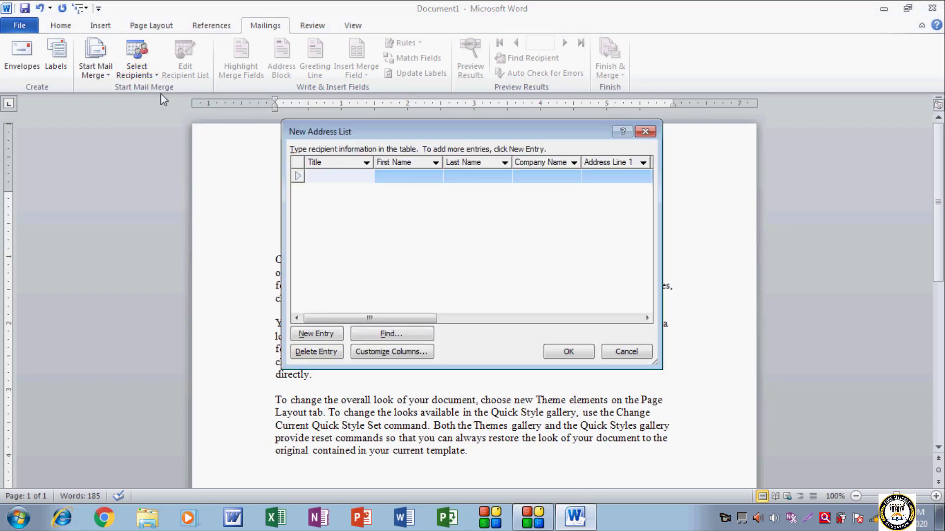
drag(400, 137, 395, 167)
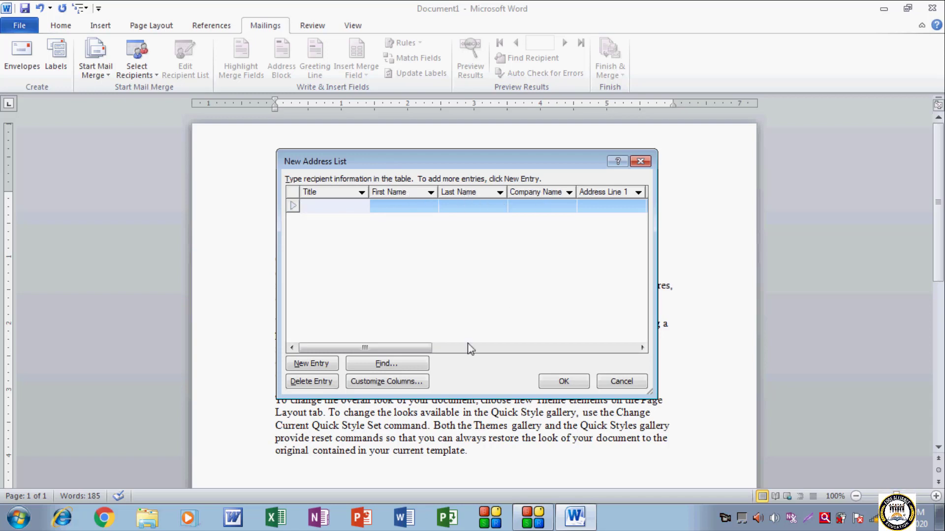
drag(396, 348, 604, 351)
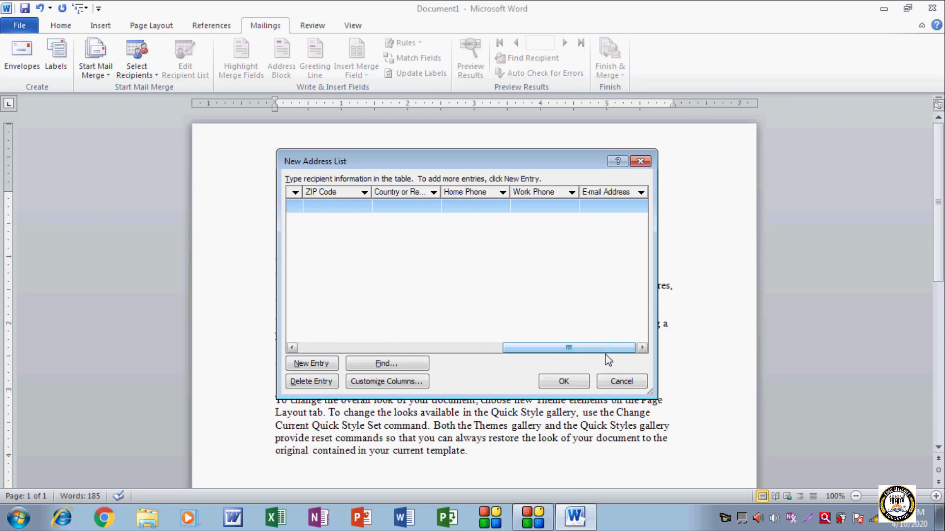
drag(588, 347, 373, 348)
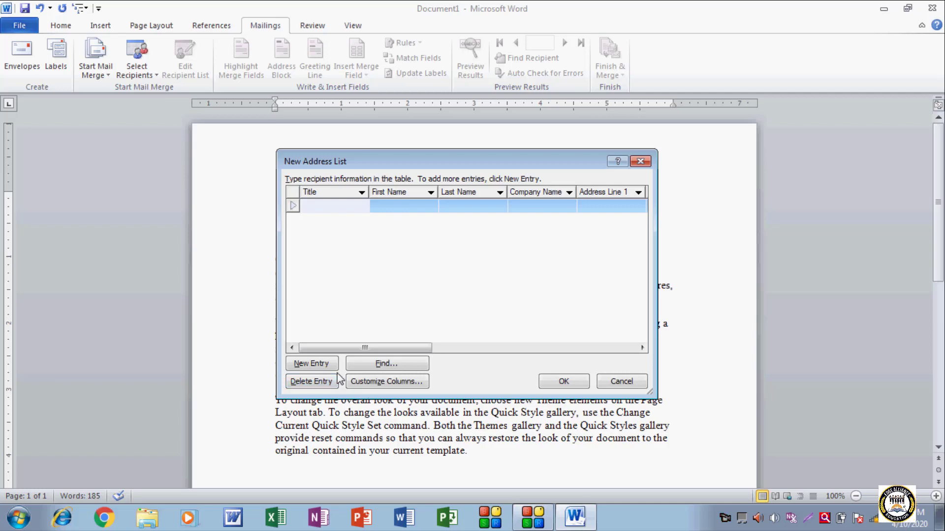
In Customize Columns, select the ZIP Code field and rename it to Pin Code.
click(366, 387)
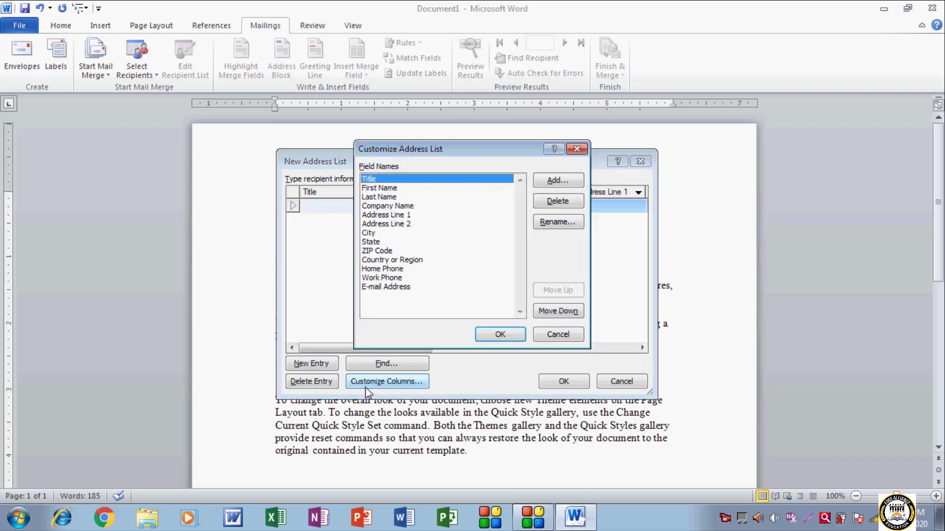
click(376, 188)
click(378, 196)
click(381, 206)
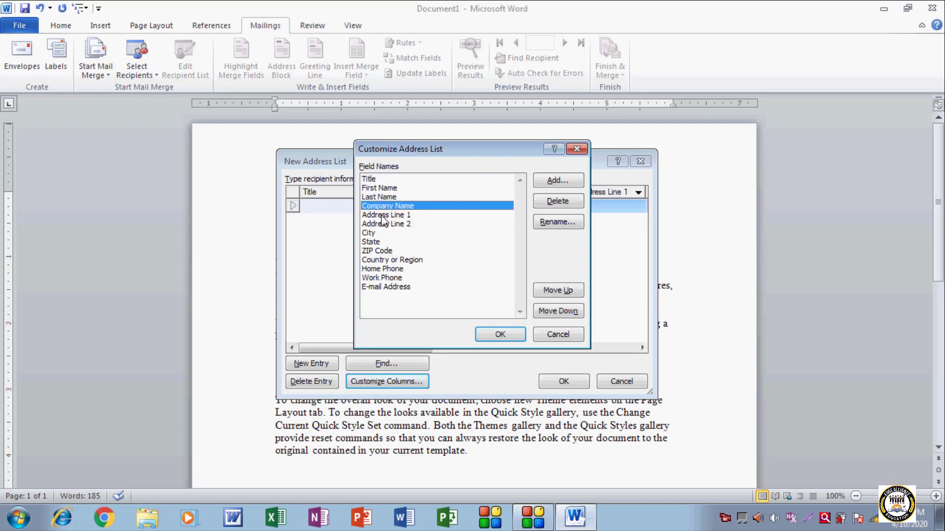
click(383, 217)
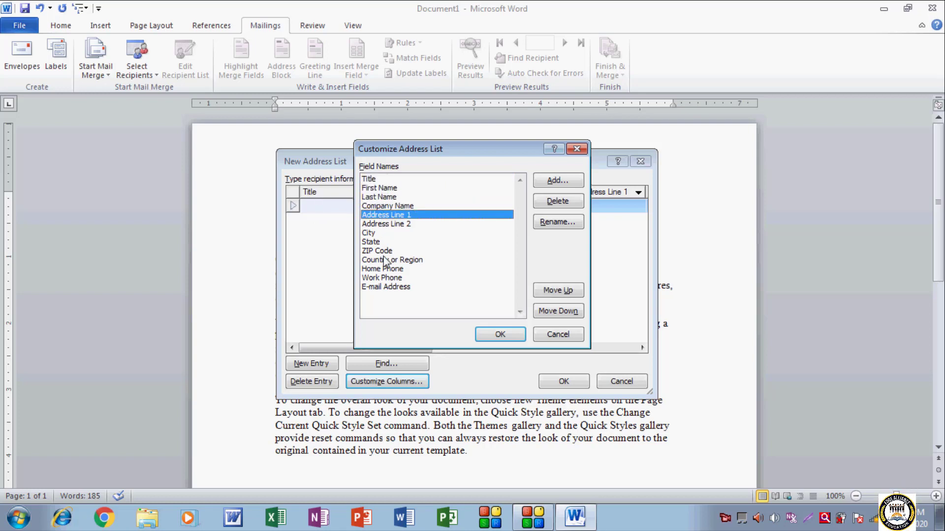
click(387, 287)
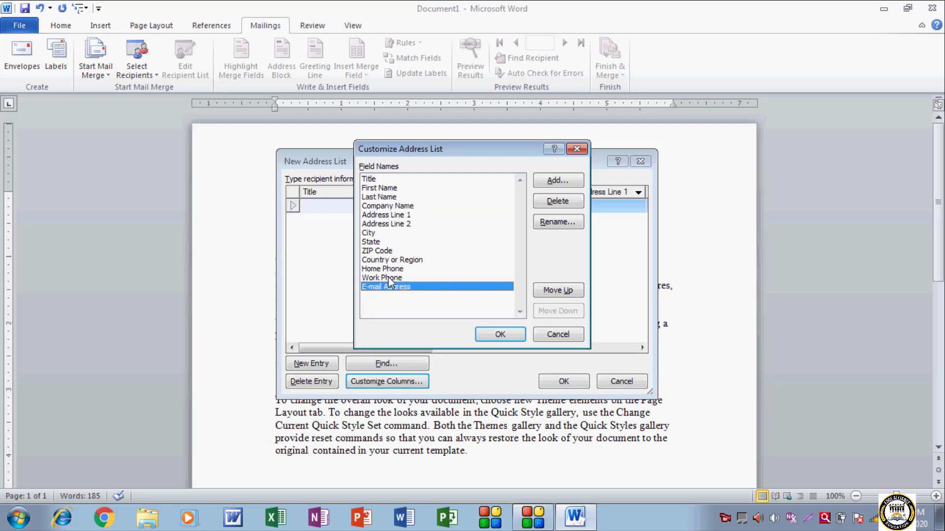
click(387, 278)
click(390, 269)
click(394, 259)
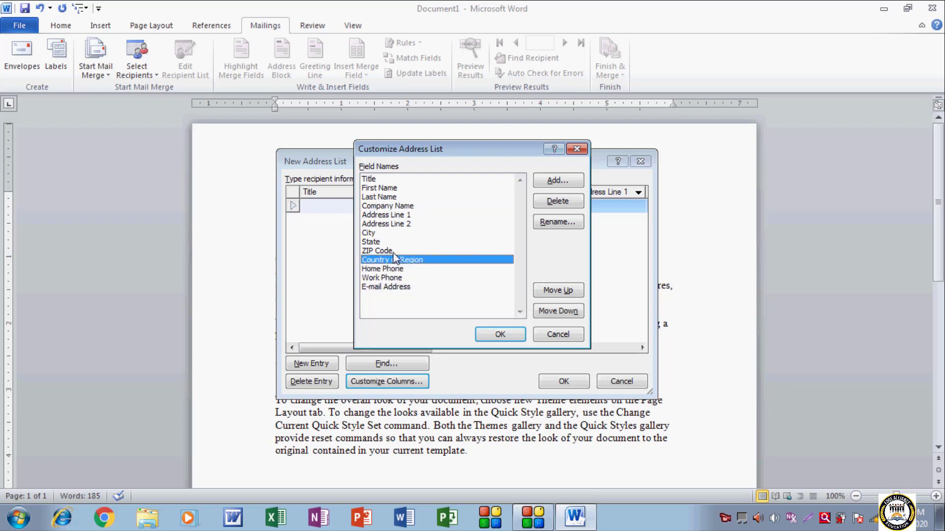
click(394, 252)
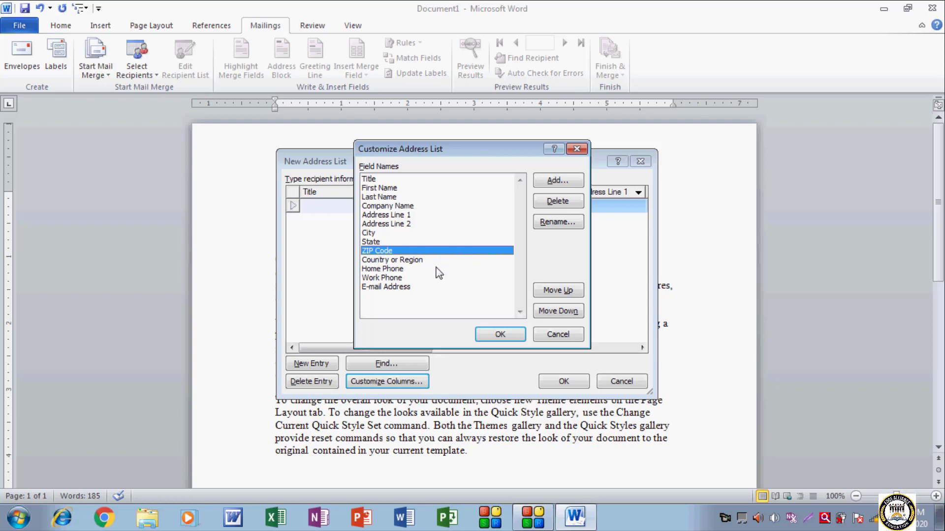
click(551, 224)
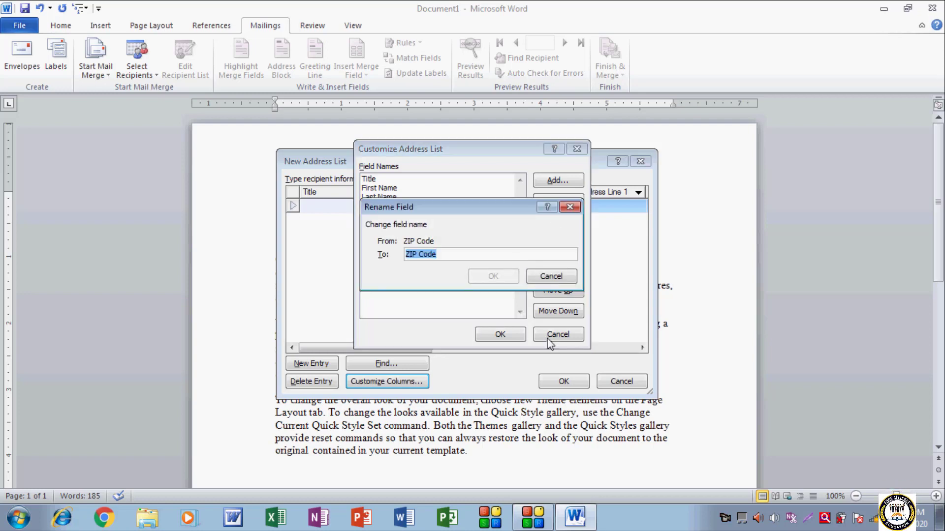
text(P)
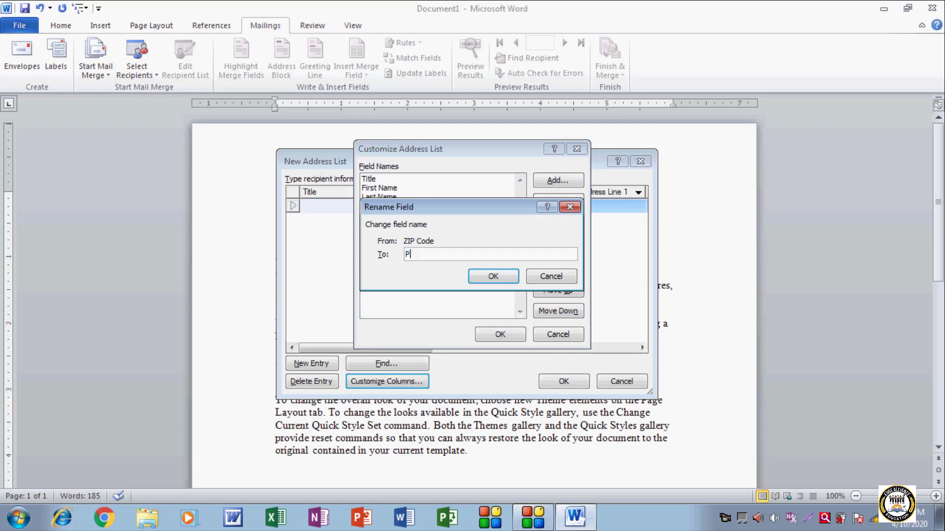
text(in Code)
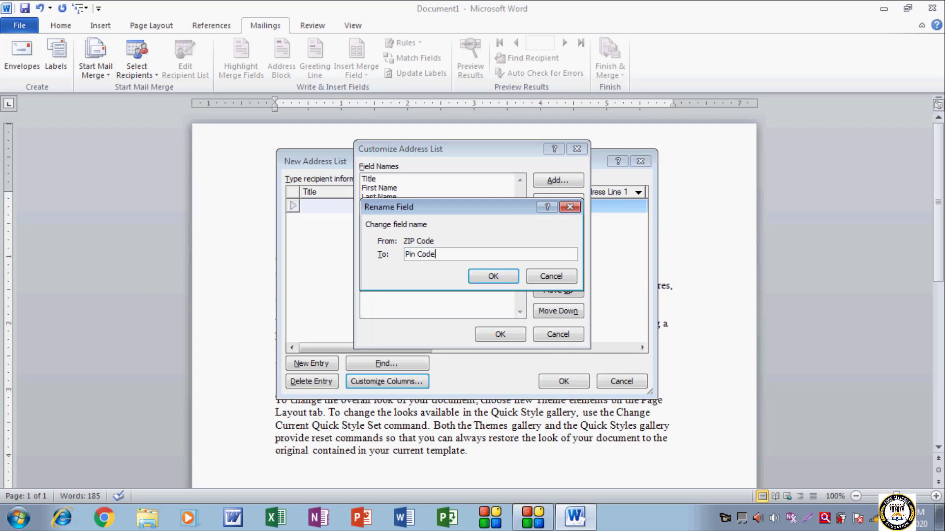
click(494, 277)
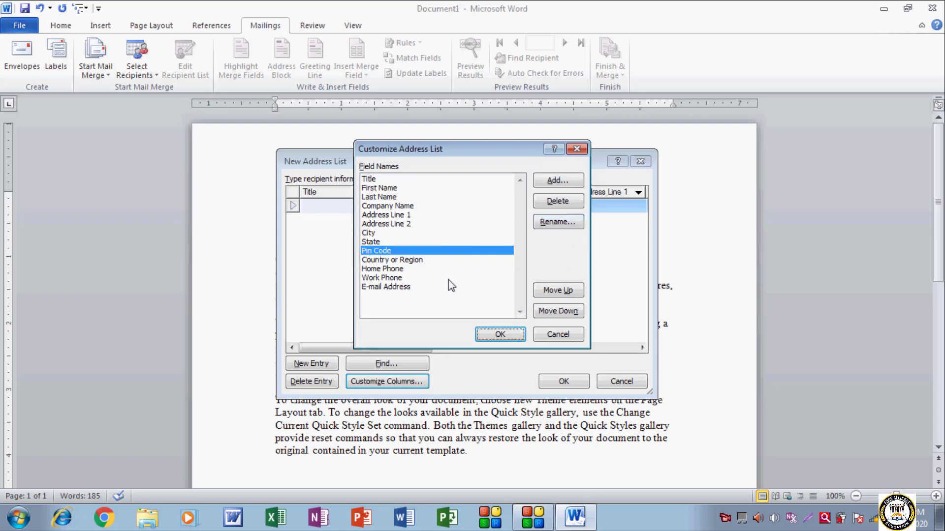
Delete the Country or Region, Home Phone, Work Phone and E-mail Address fields.
click(401, 260)
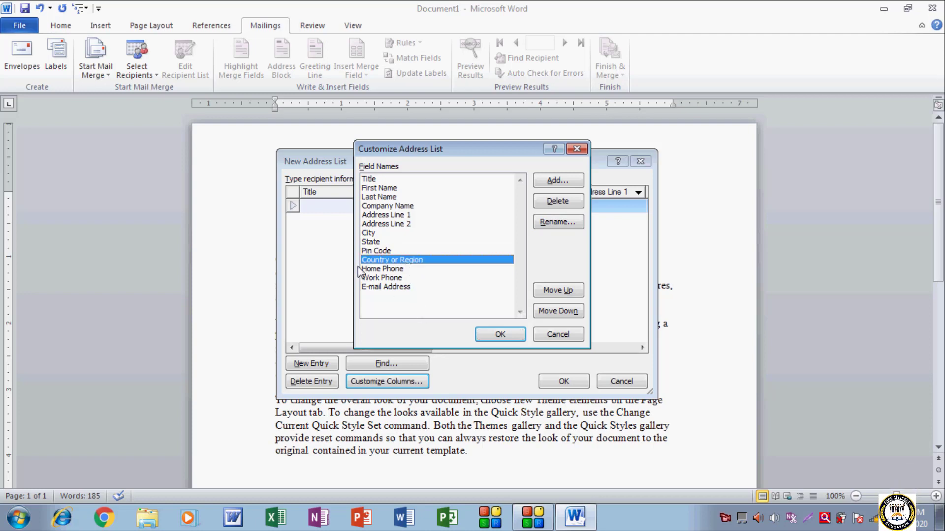
click(552, 206)
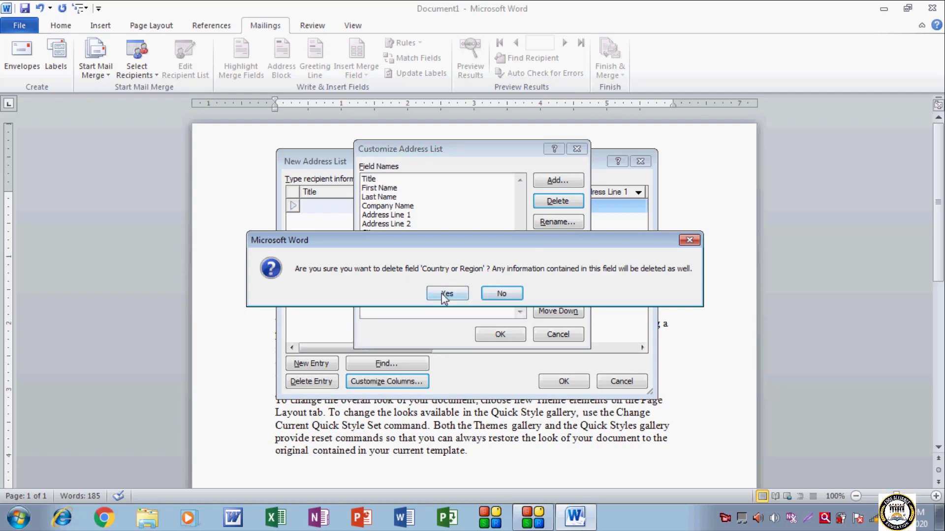
click(445, 294)
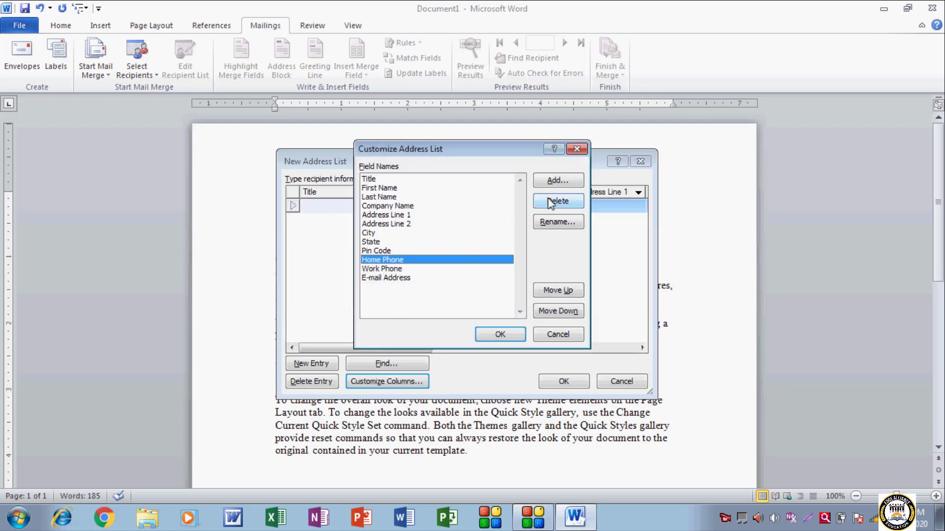
click(551, 202)
click(447, 294)
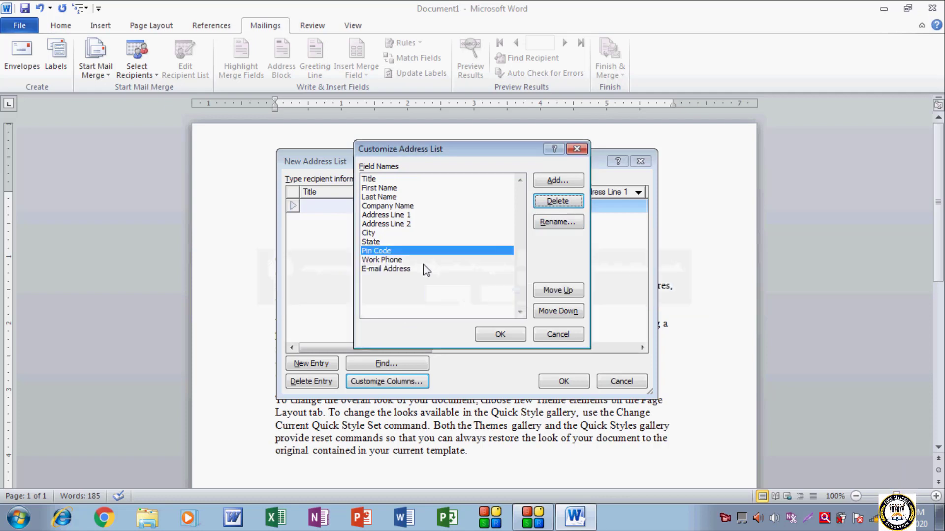
click(392, 260)
click(560, 202)
click(447, 294)
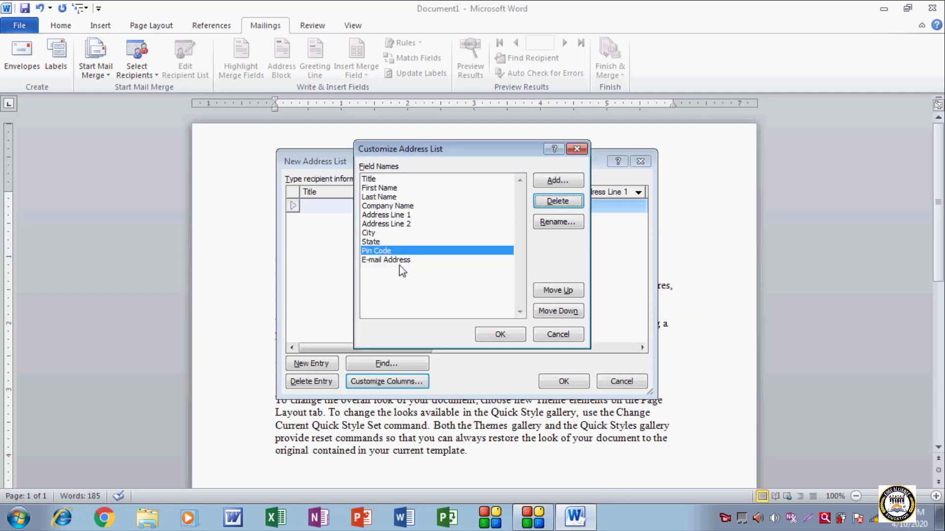
click(394, 260)
click(556, 202)
click(446, 294)
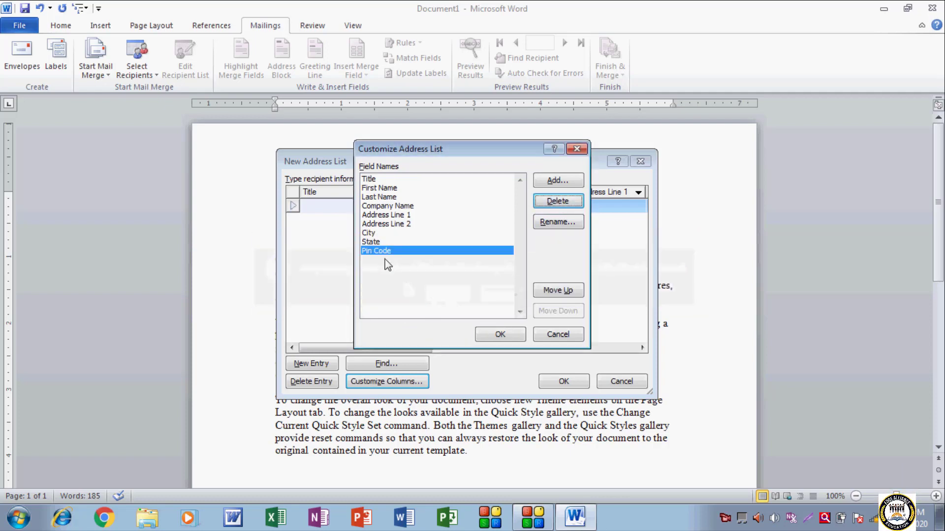
Delete Address Line 2 and rename Address Line 1 to Address.
click(382, 242)
click(372, 233)
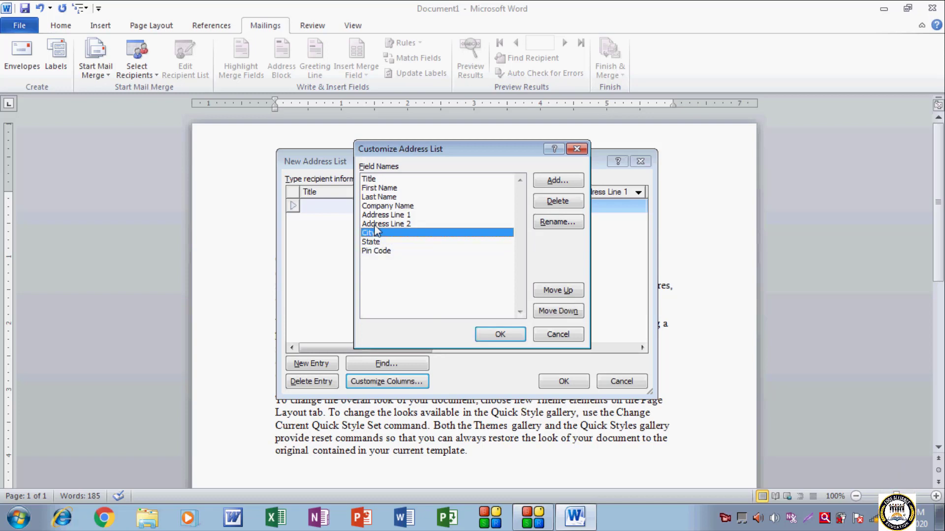
click(379, 224)
click(550, 207)
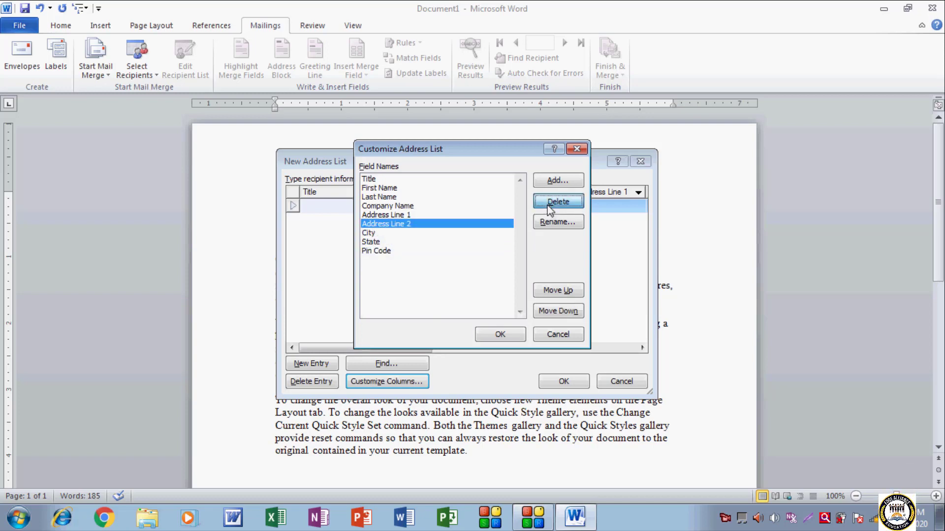
click(457, 295)
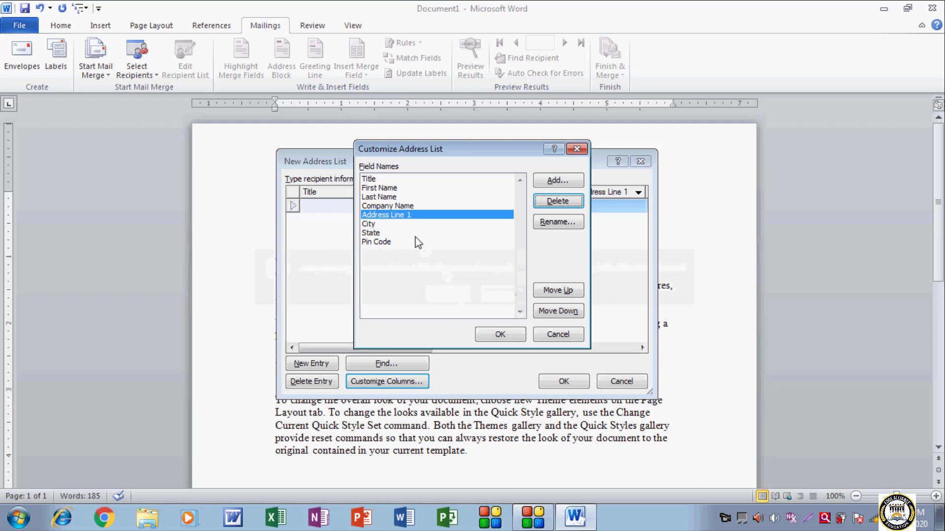
click(552, 222)
click(467, 254)
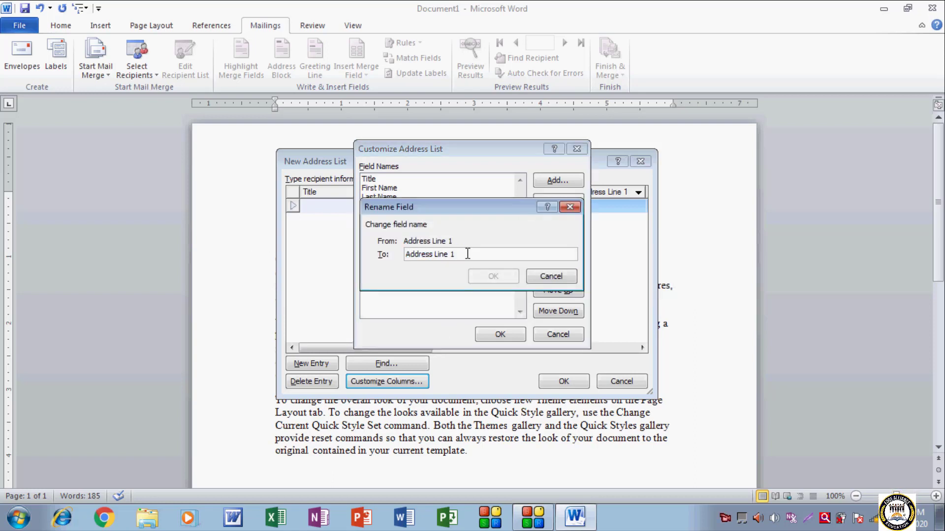
key(BackSpace)
key(BackSpace)
key(BackSpace)
key(BackSpace)
key(BackSpace)
key(BackSpace)
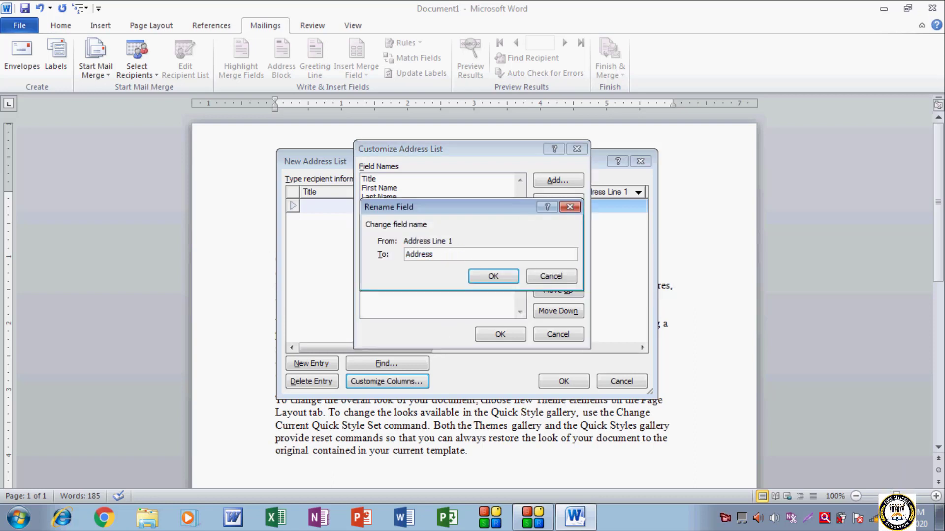
click(501, 279)
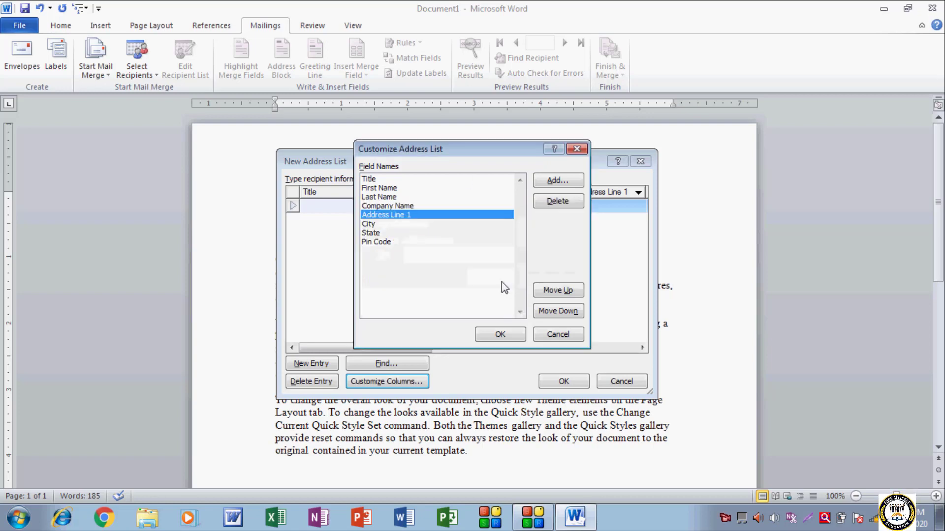
Delete the Company Name and Last Name fields.
click(395, 206)
click(538, 224)
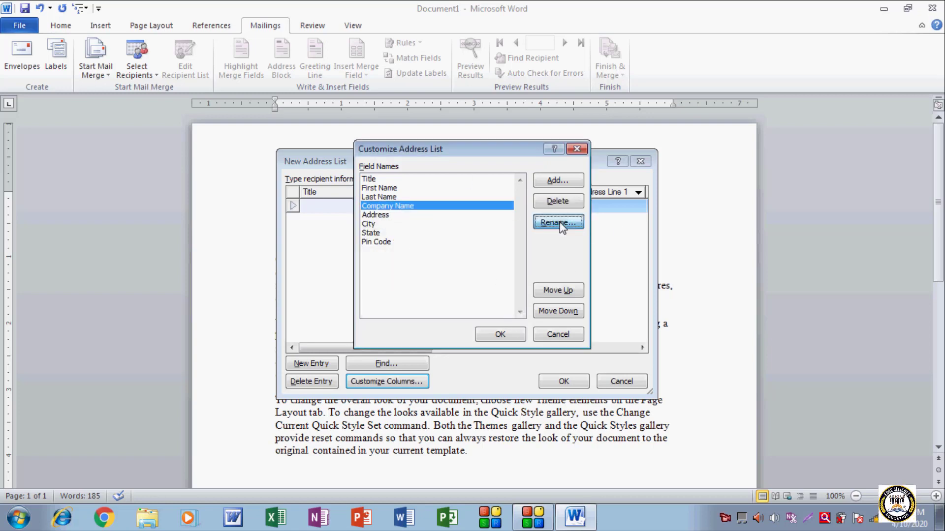
click(551, 276)
click(558, 201)
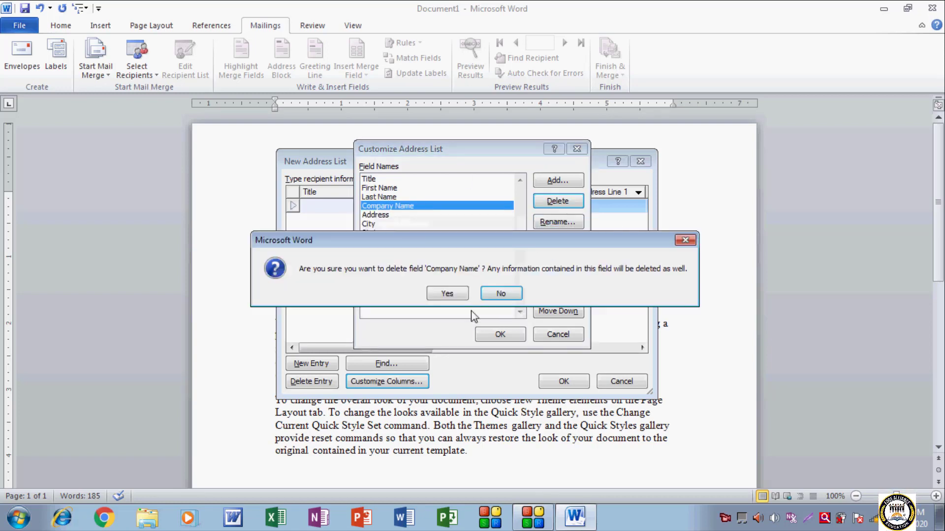
click(448, 293)
click(545, 204)
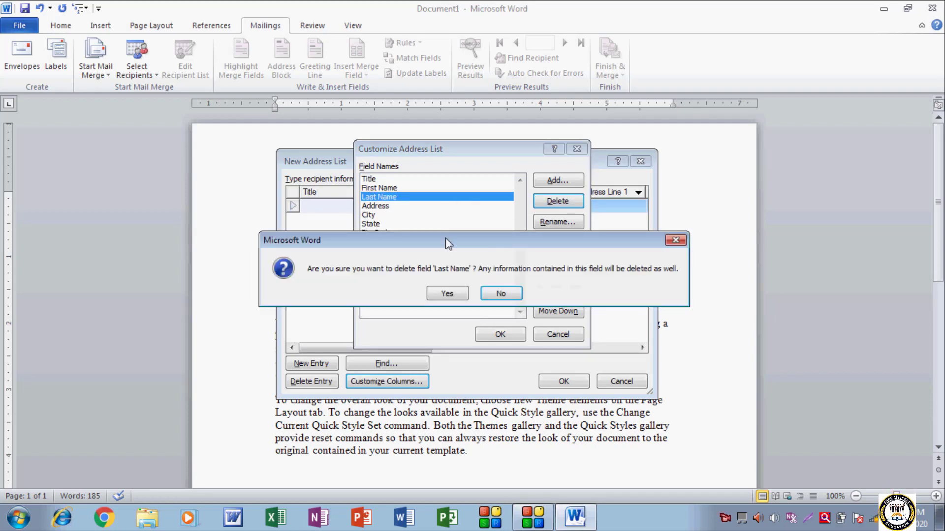
click(448, 295)
Rename First Name to Name and delete the Title field.
click(542, 222)
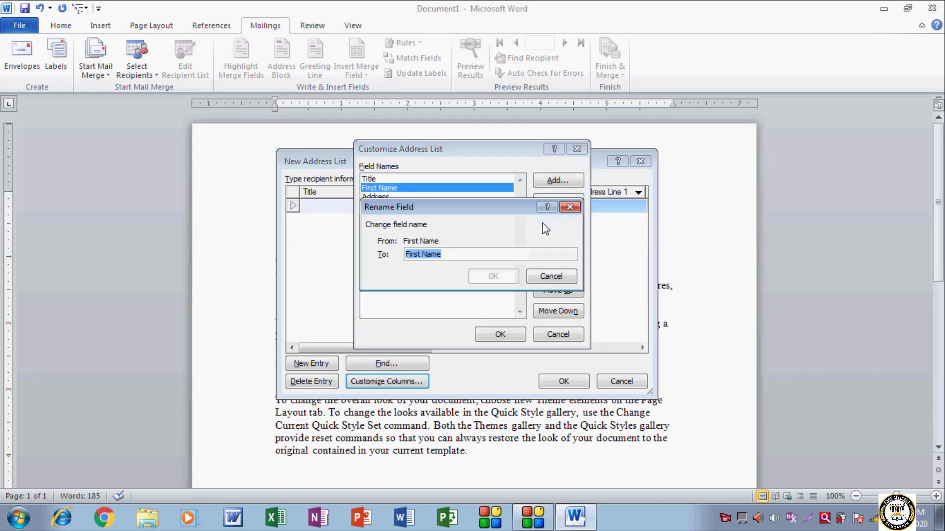
text(Name)
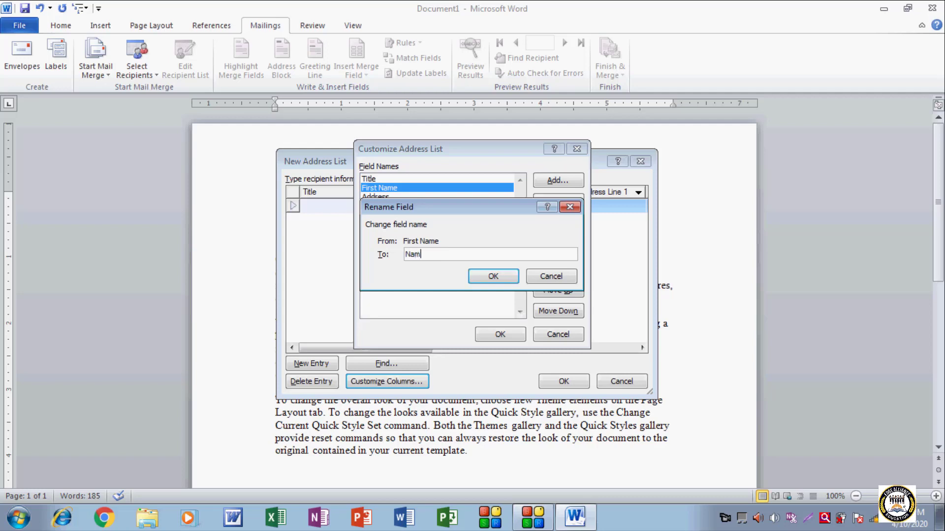
click(509, 277)
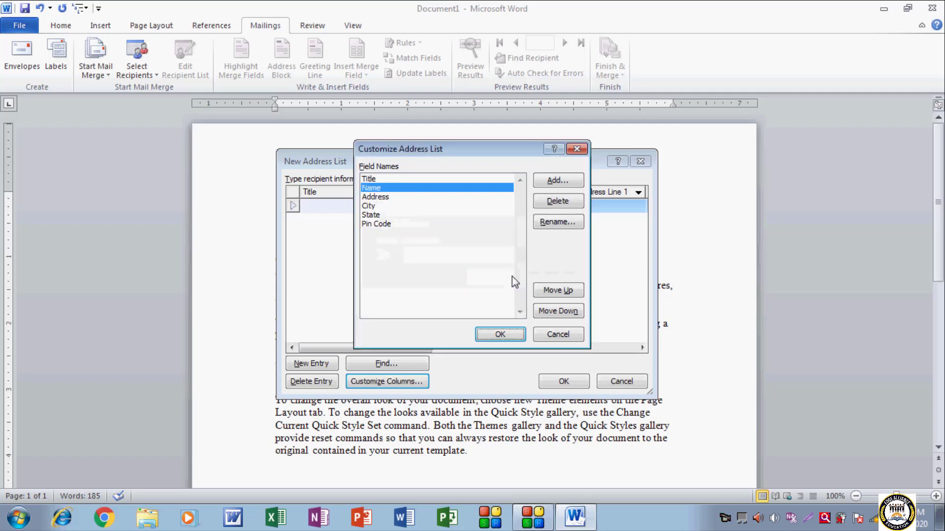
click(557, 201)
click(457, 298)
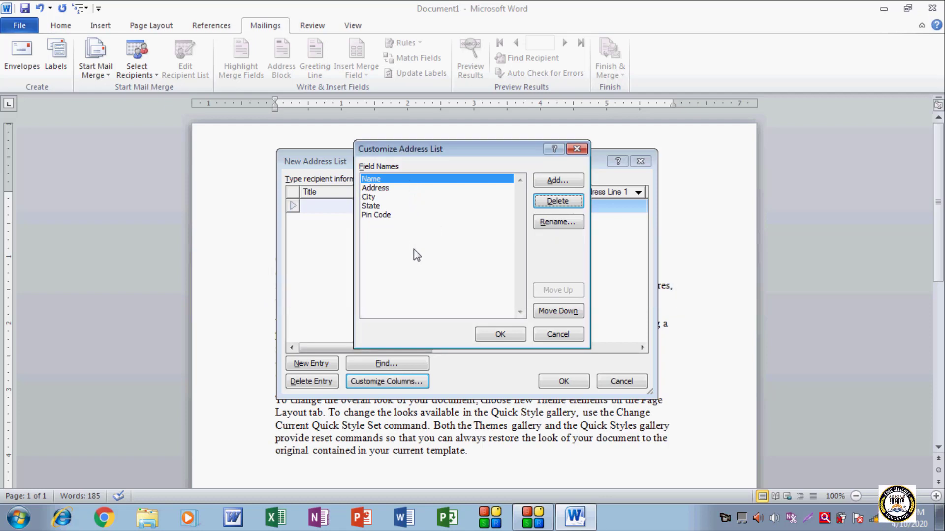
click(368, 181)
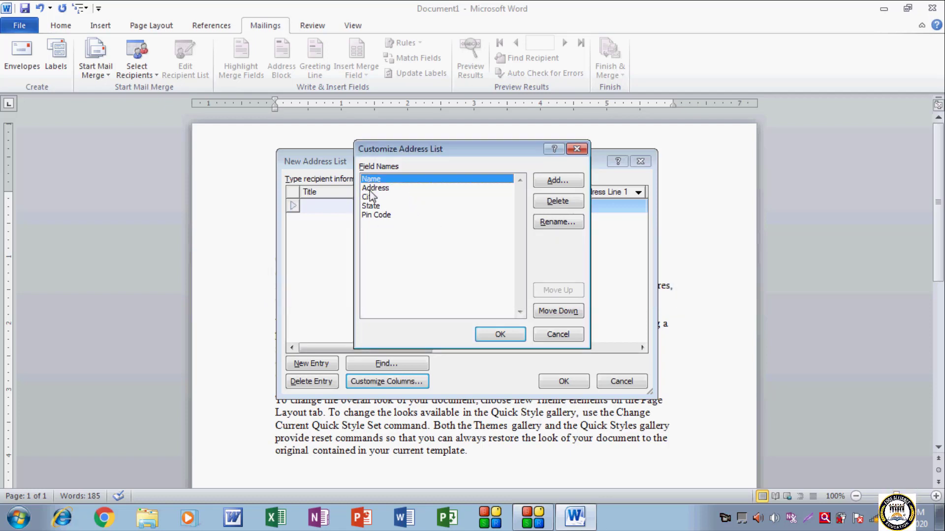
key(Down)
key(Down)
key(Down)
key(Down)
Rename the State field to Phone No, removing the period the dialog rejects.
click(379, 178)
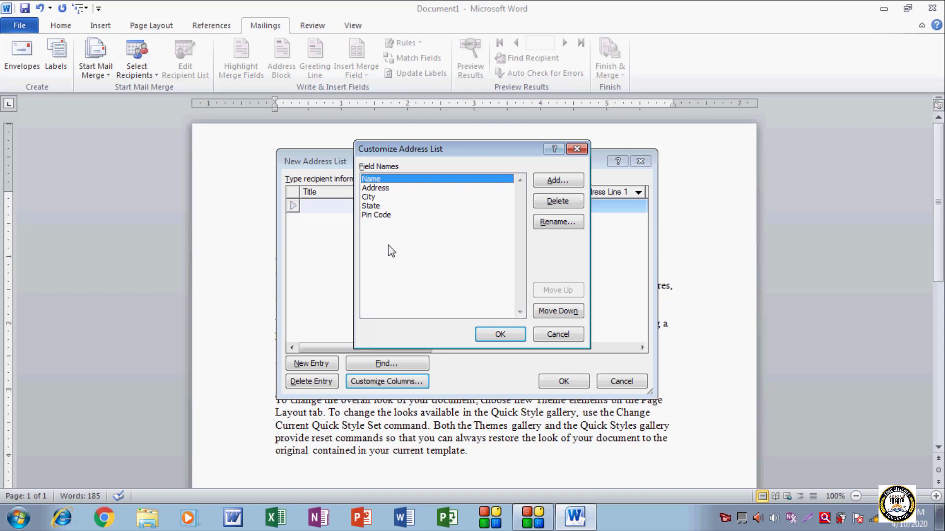
click(379, 206)
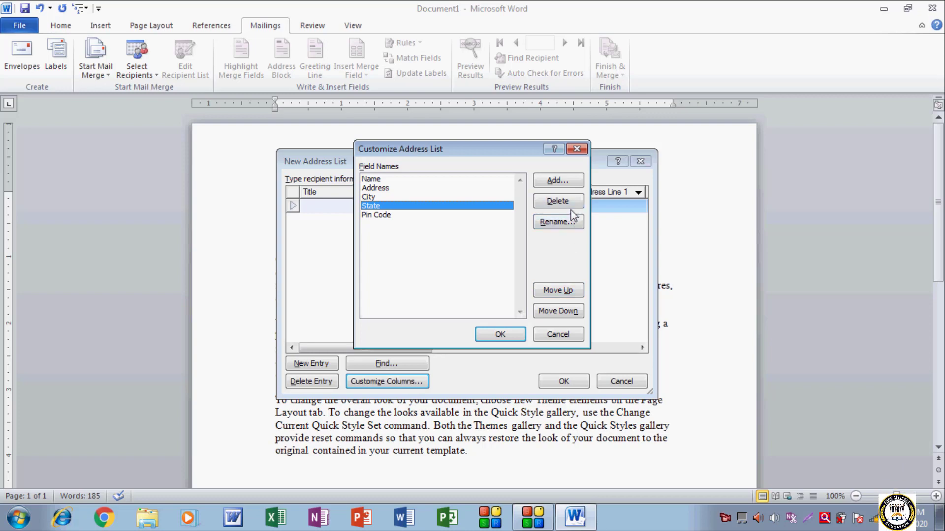
click(563, 227)
text(P)
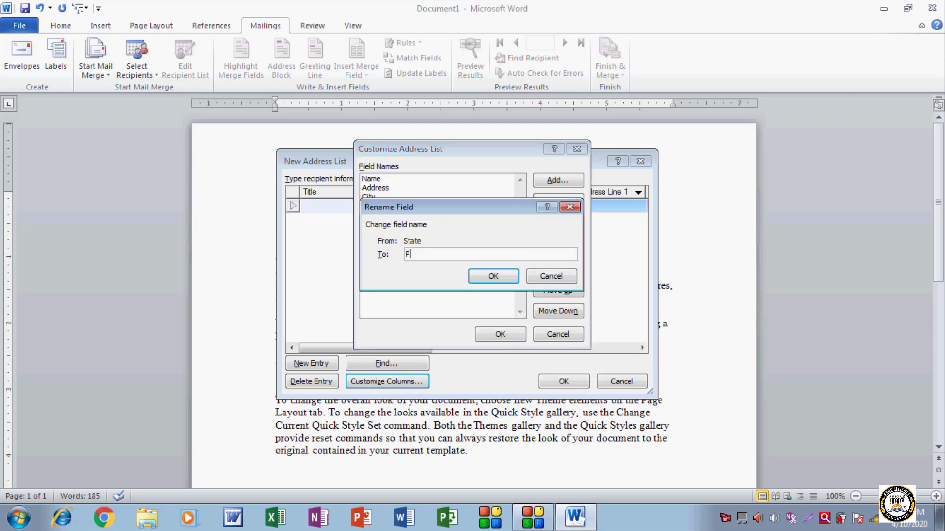
text(hone N)
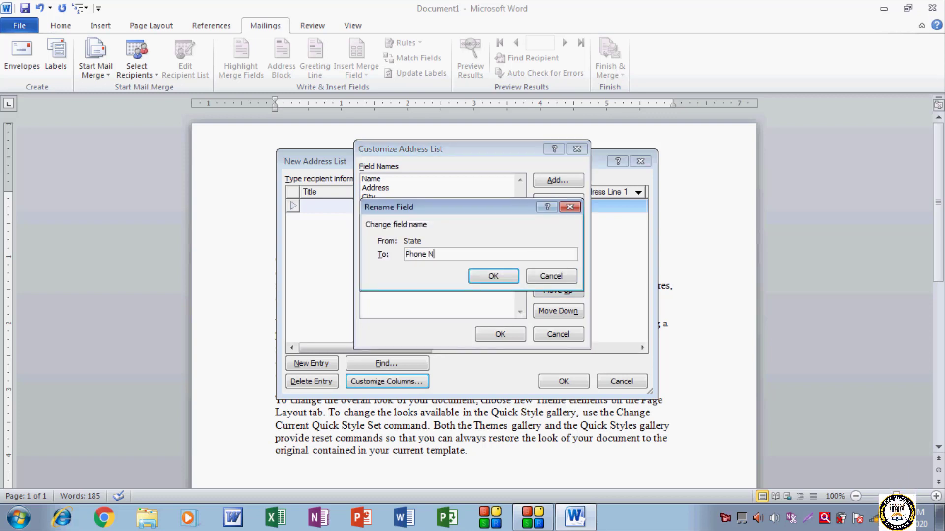
text(o.)
click(507, 279)
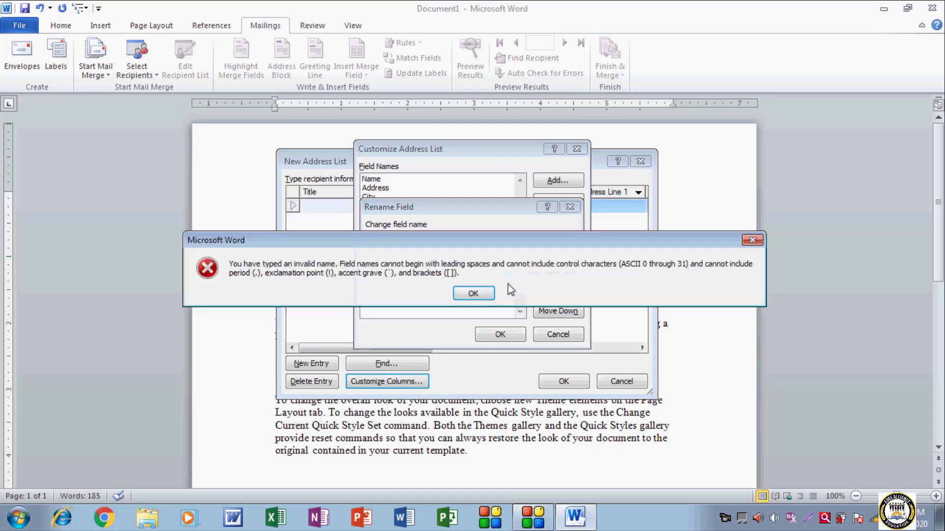
click(473, 294)
click(451, 256)
key(BackSpace)
click(484, 274)
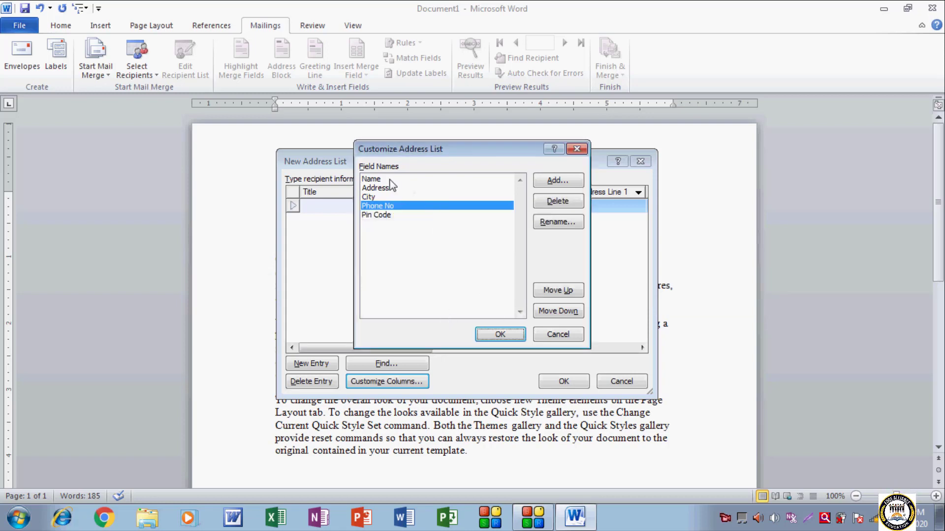
Check the final fields in order: Name, Address, City, Phone No and Pin Code.
drag(389, 187, 380, 216)
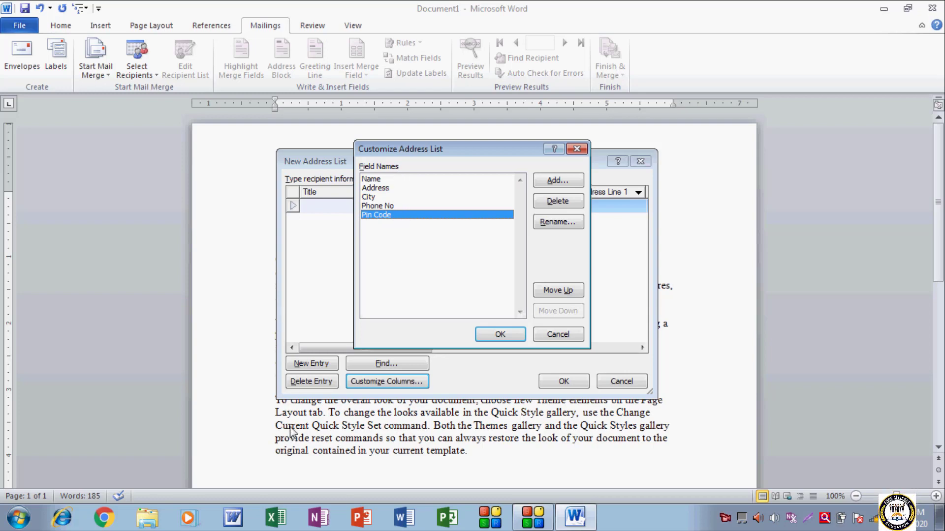
click(377, 180)
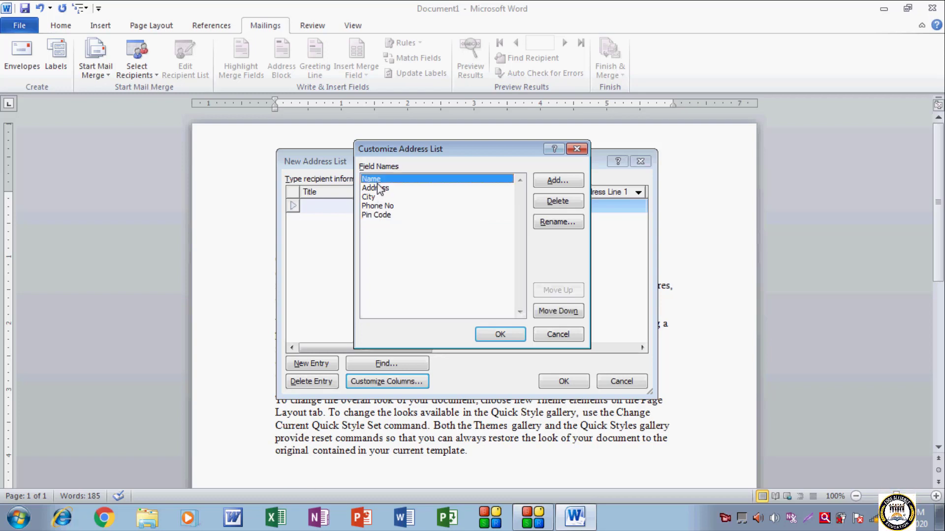
click(378, 189)
click(377, 197)
click(375, 206)
click(373, 215)
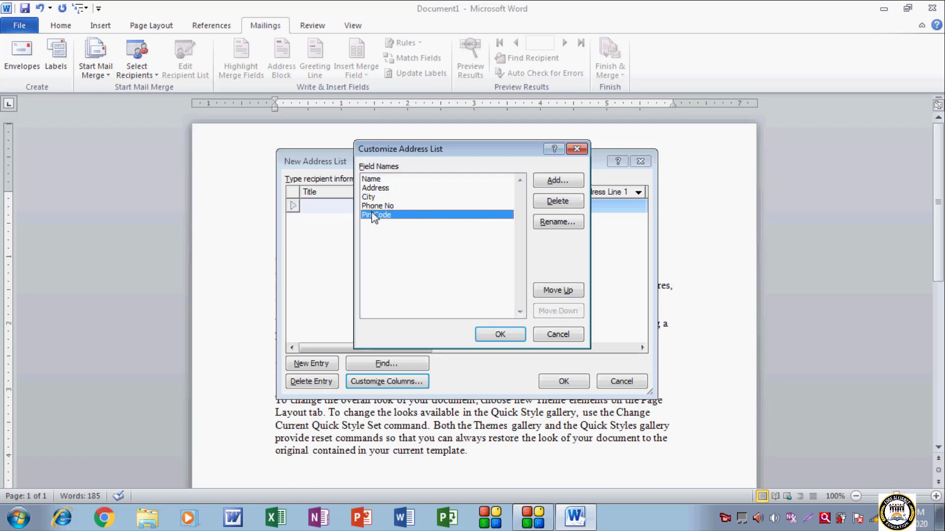
Apply the customized fields and enter the first recipient's name, address, city, phone number and pin code.
click(511, 338)
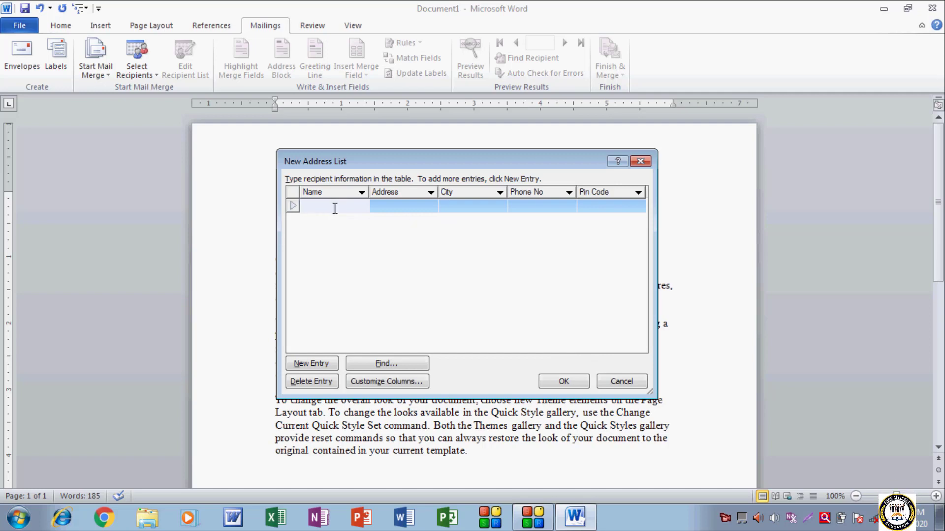
text(Shiva)
text(ni)
key(Tab)
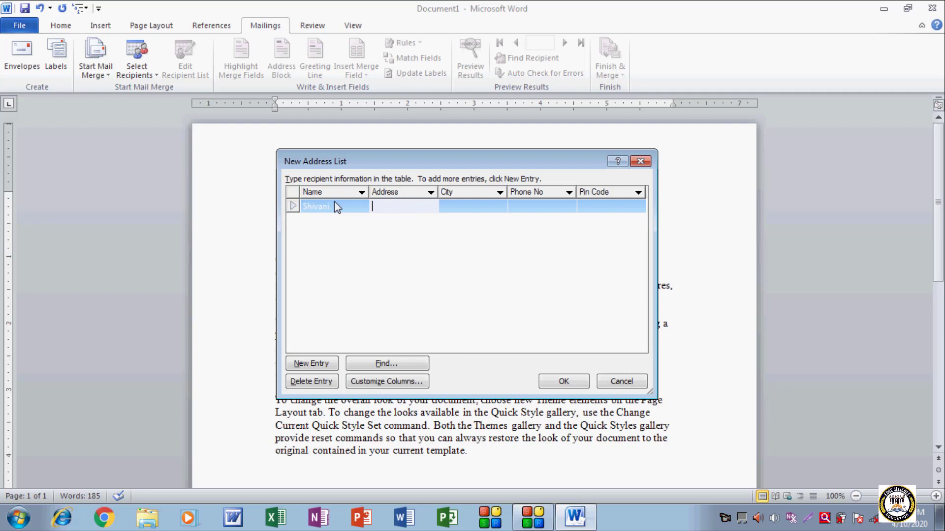
text(Rajen)
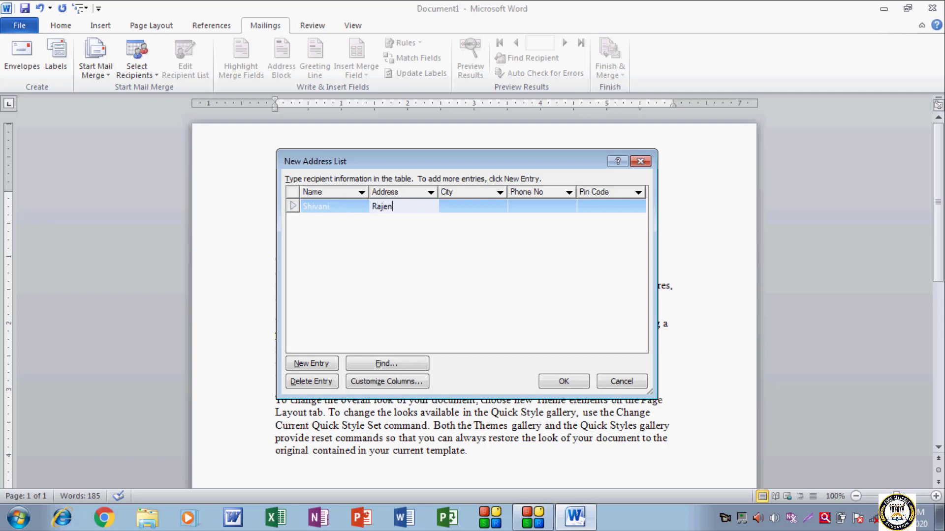
text(drana)
text(gar)
key(Tab)
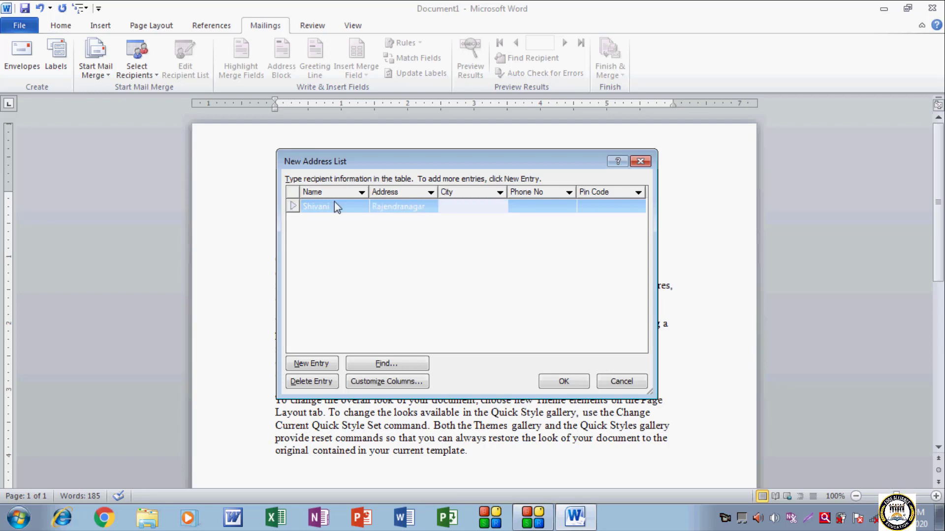
text(Luv)
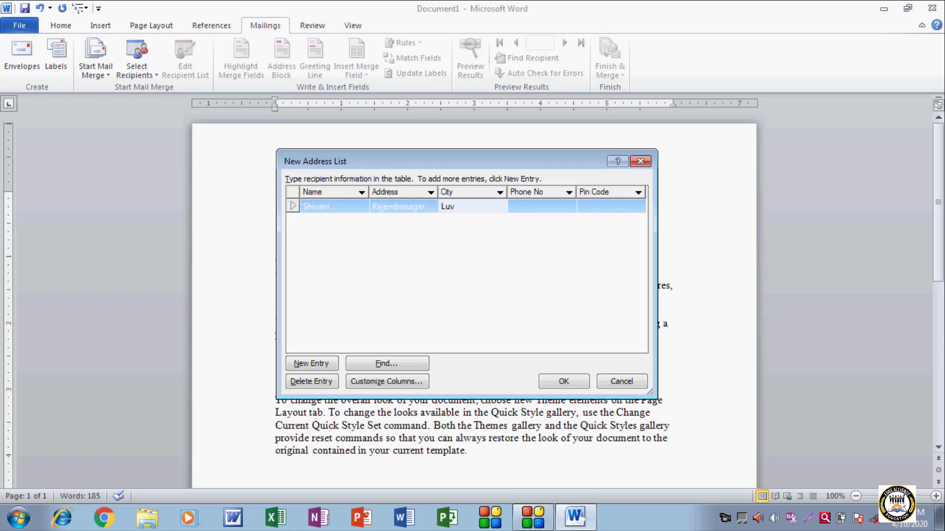
text(=c)
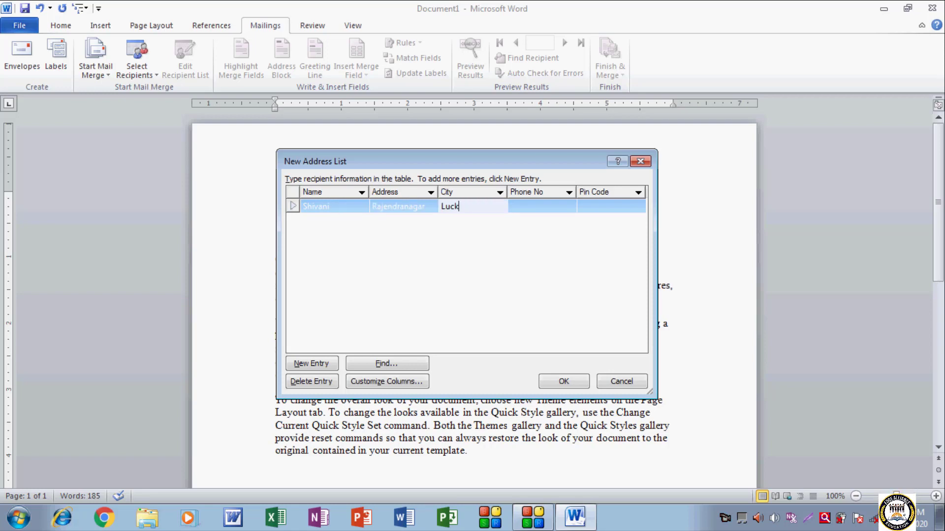
text(now)
key(Tab)
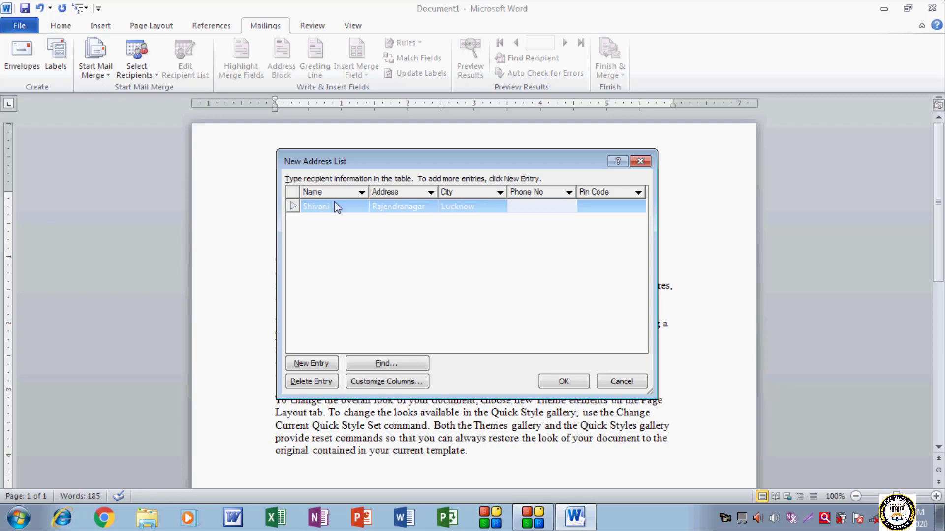
text(74563333)
key(Tab)
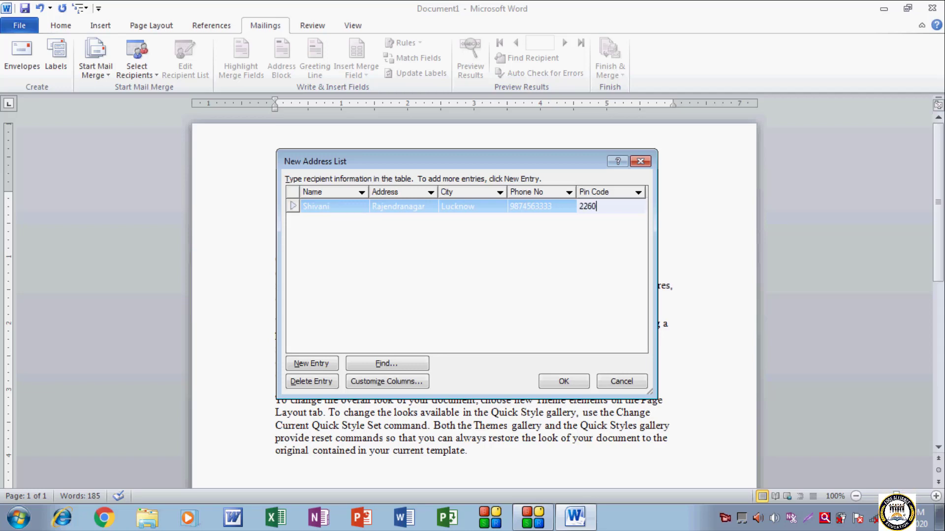
text(04)
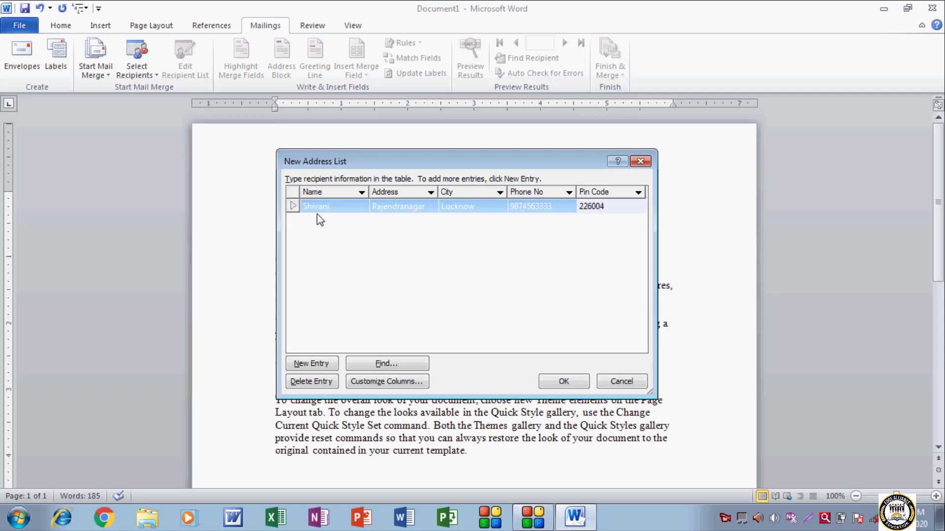
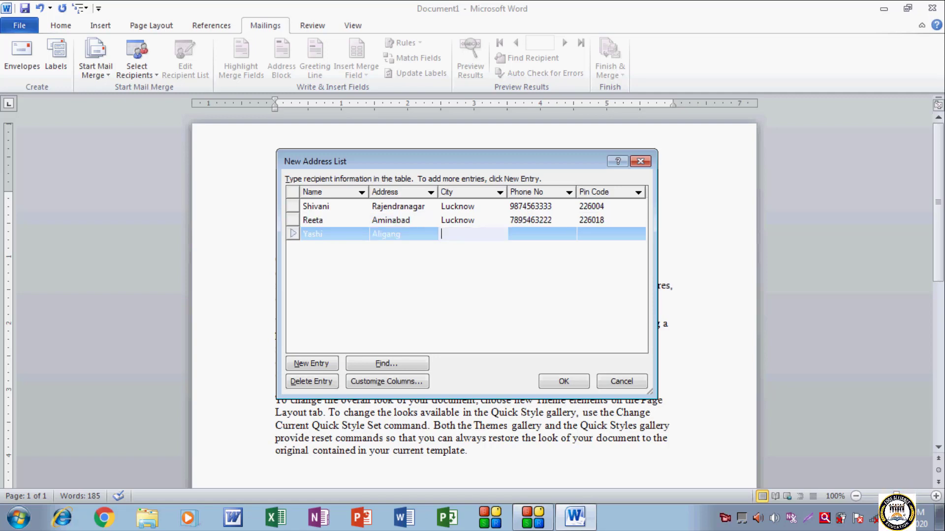
Correct the third recipient's address and complete the row: city Lucknow, plus phone number and pin code.
click(402, 235)
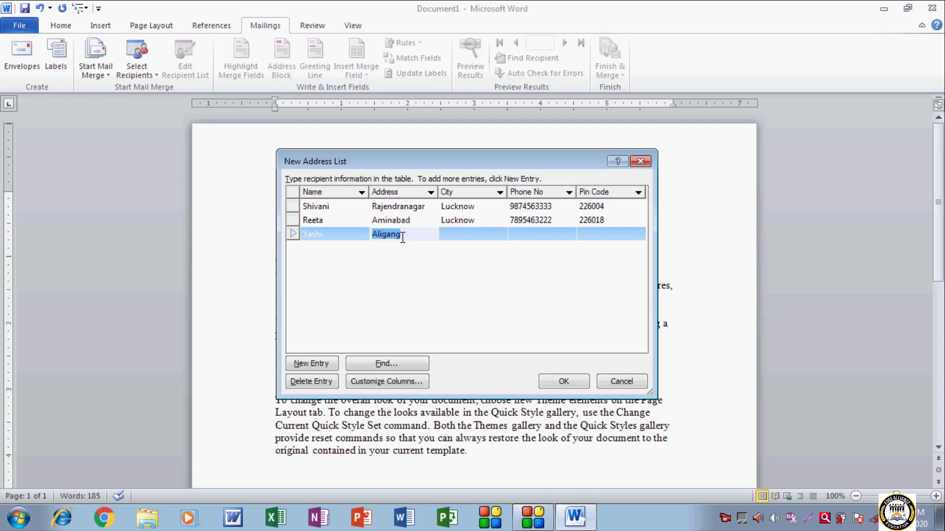
click(402, 235)
text(j)
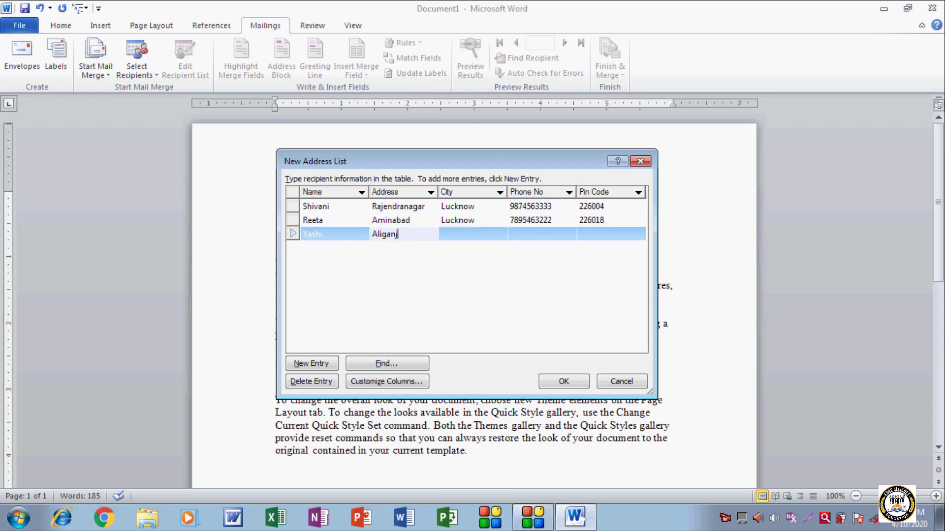
click(473, 235)
text(L)
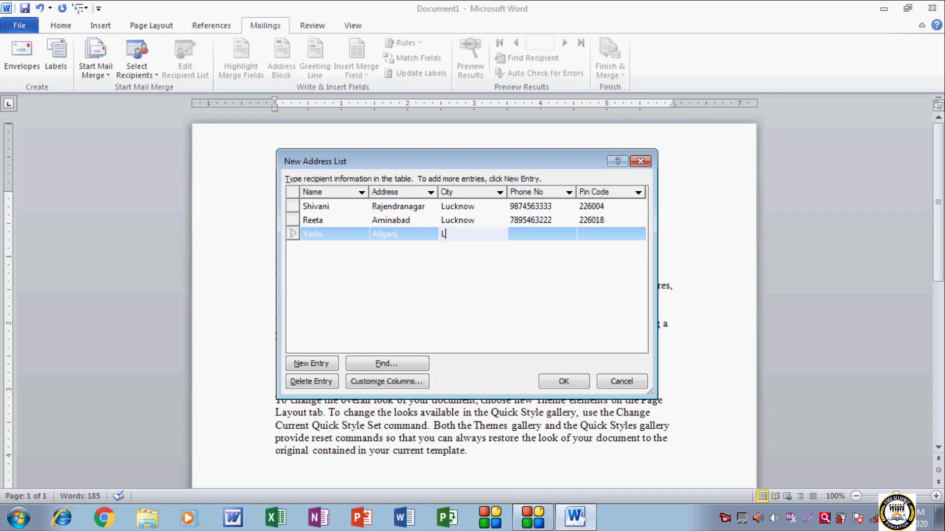
text(uckno)
text(w)
key(Tab)
text(78)
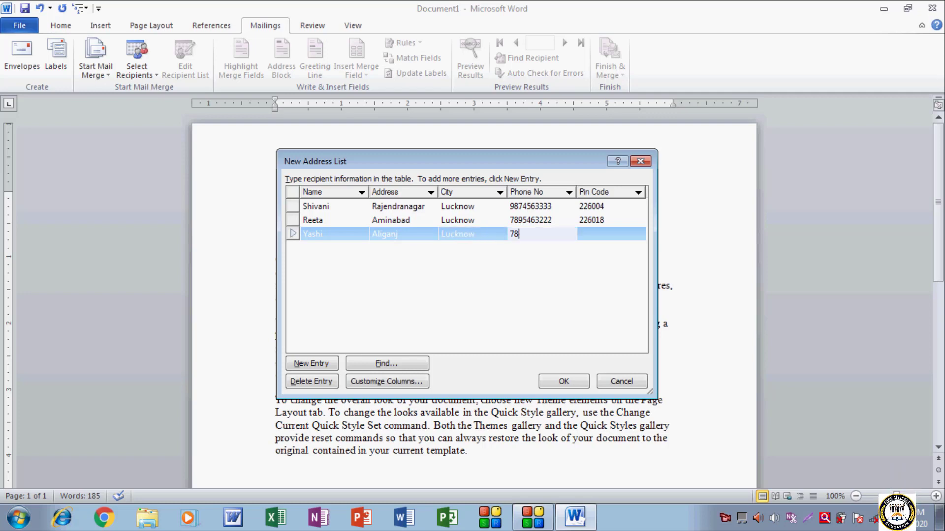
text(95555555)
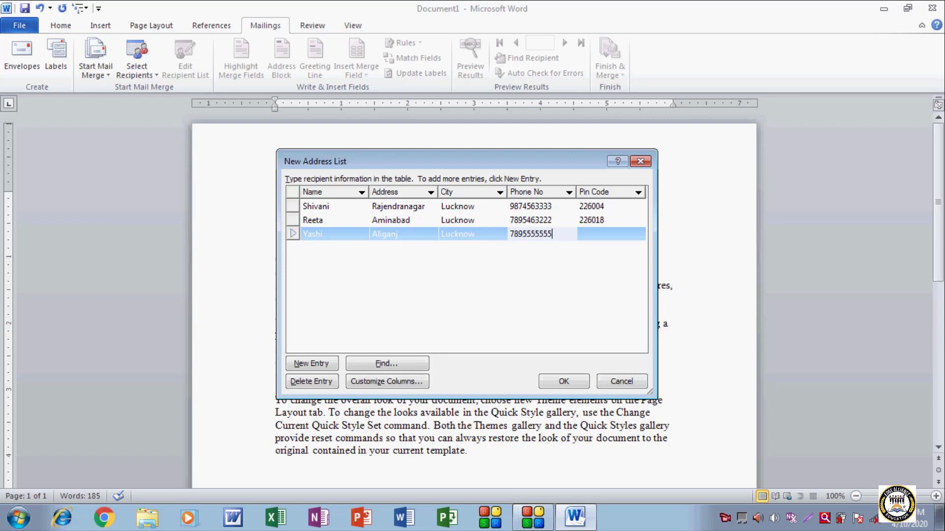
text(2)
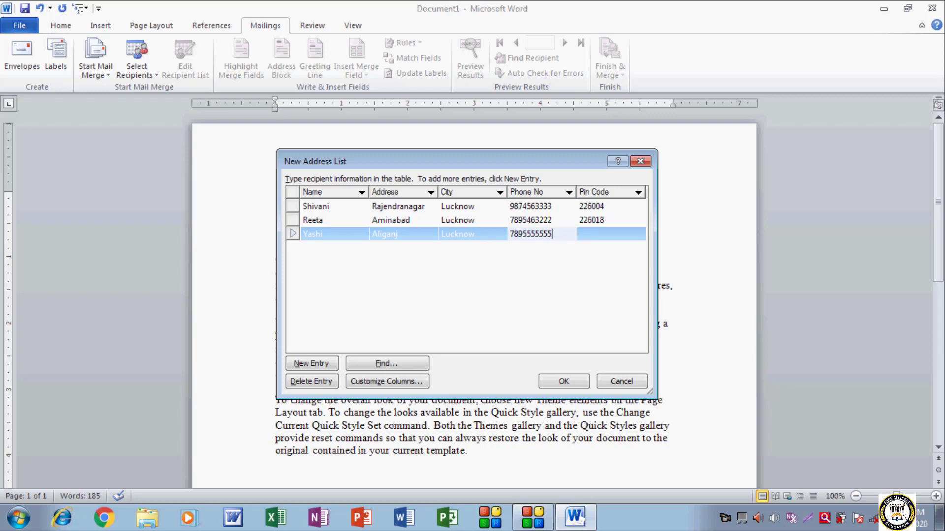
key(Tab)
text(22600)
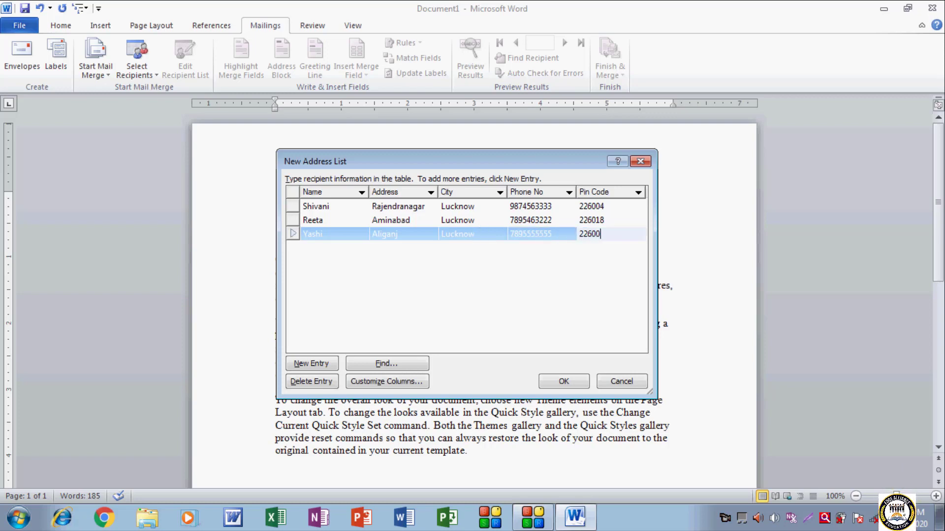
text(9)
key(Tab)
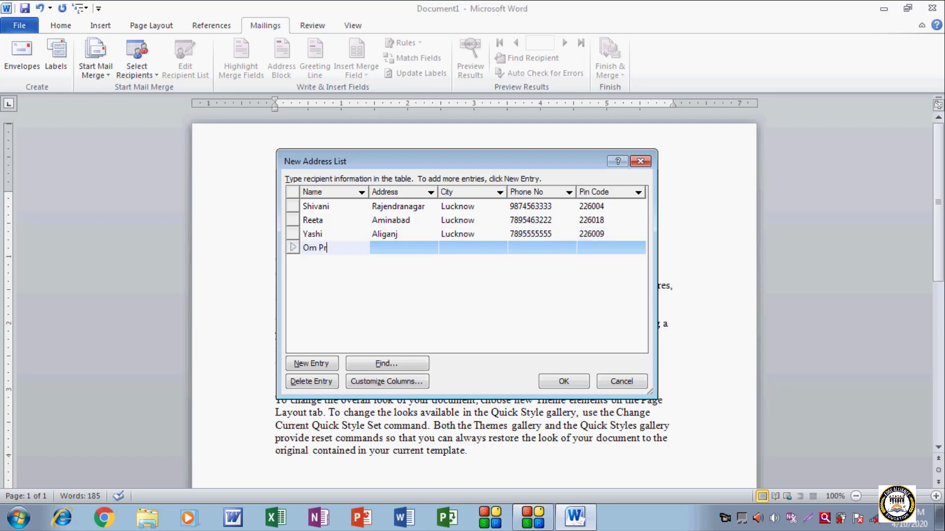
Add a fourth recipient row and enter their name, fixing a typo.
text(raka)
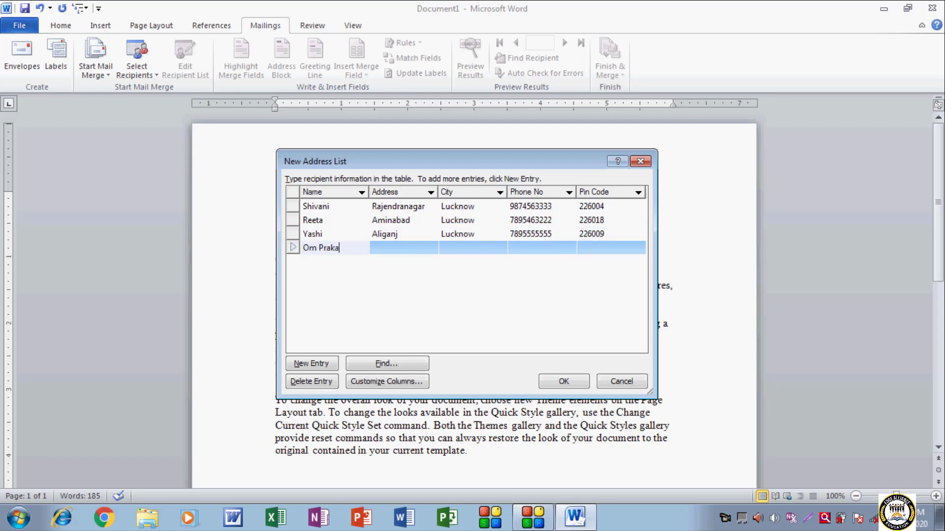
text(sj)
key(Tab)
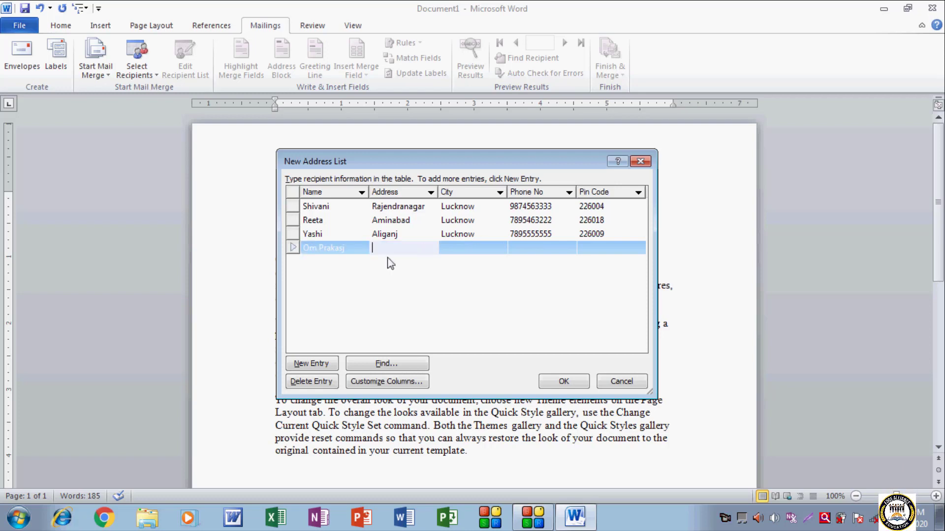
click(353, 249)
key(BackSpace)
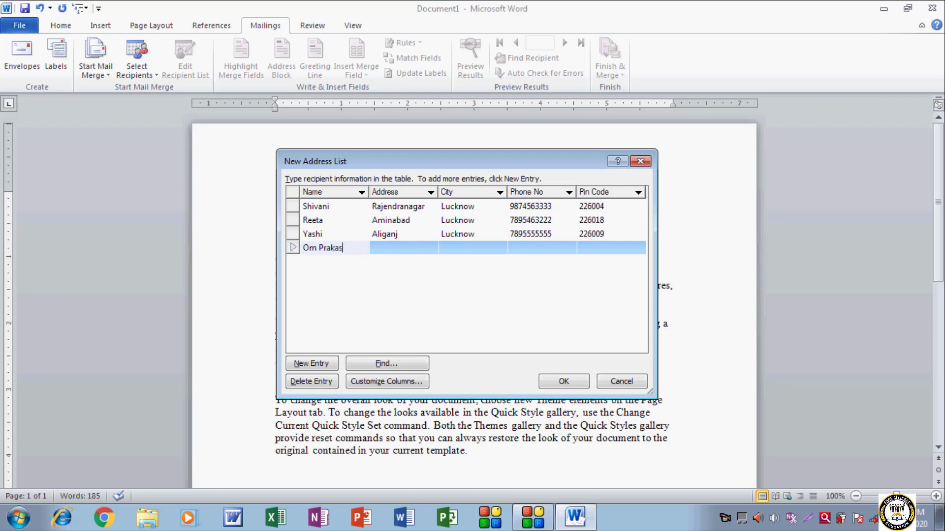
key(Tab)
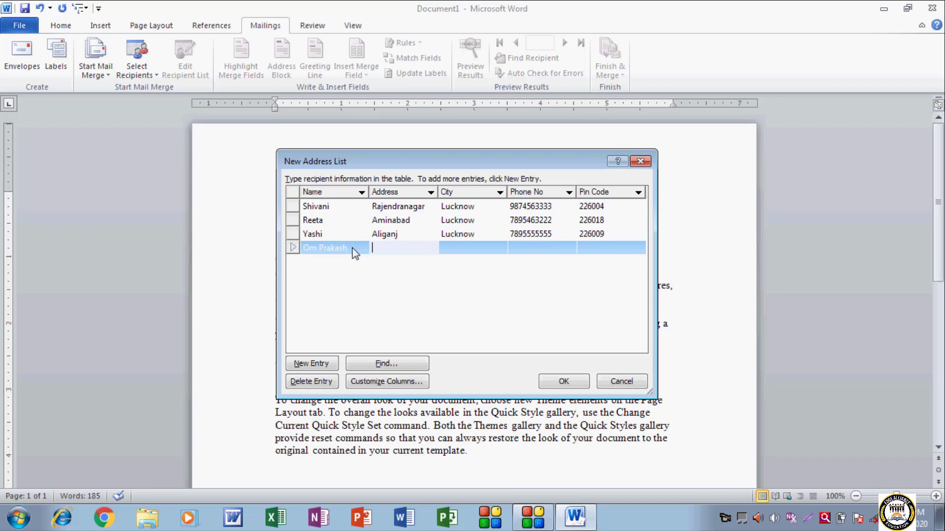
Fill in the fourth recipient's address, city Lucknow, phone number and pin code.
text(Rajajo)
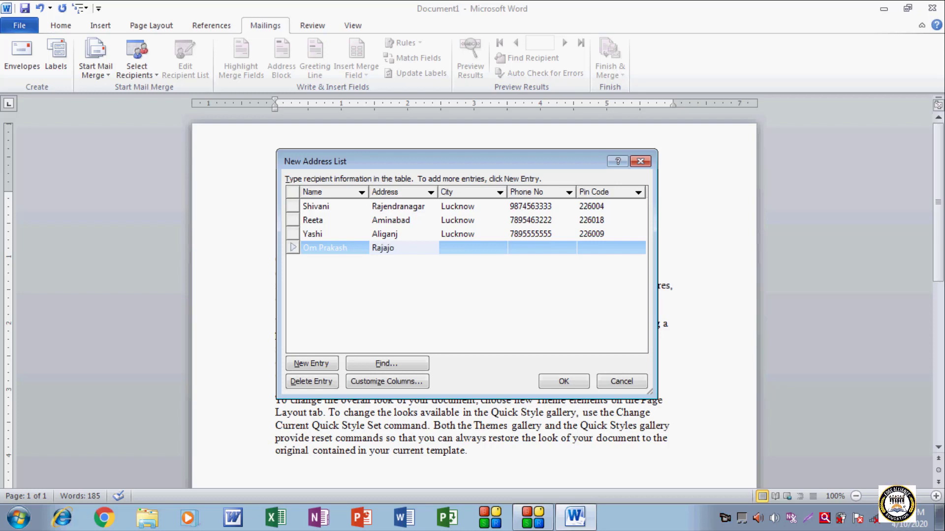
key(BackSpace)
text(ipuram)
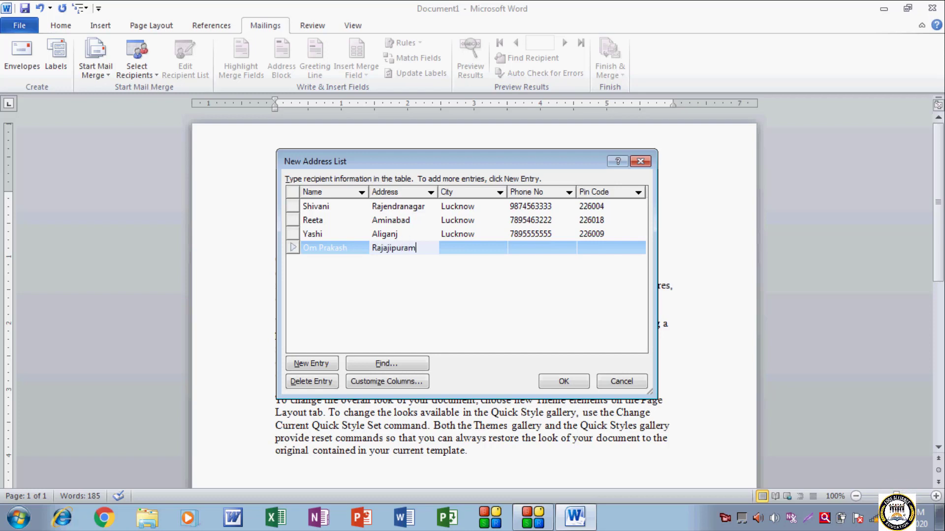
key(Tab)
text(Luckn)
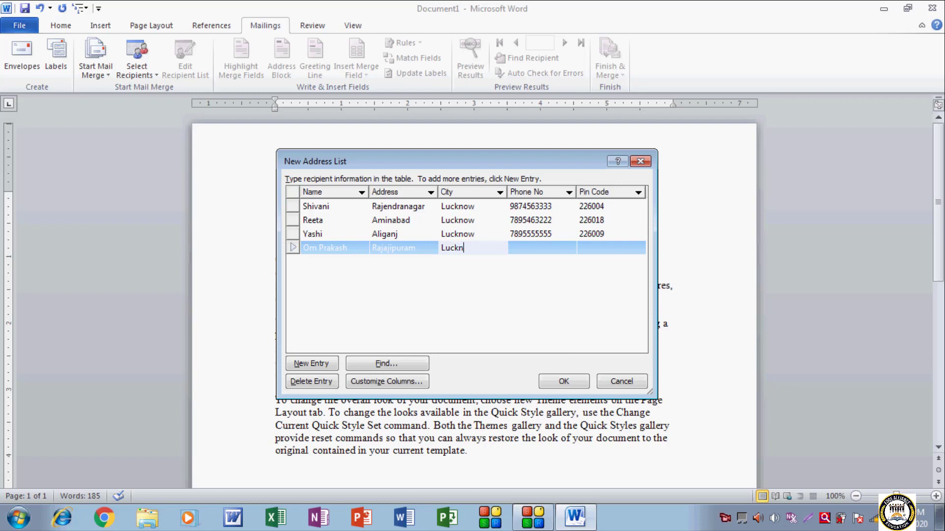
text(ow)
key(Tab)
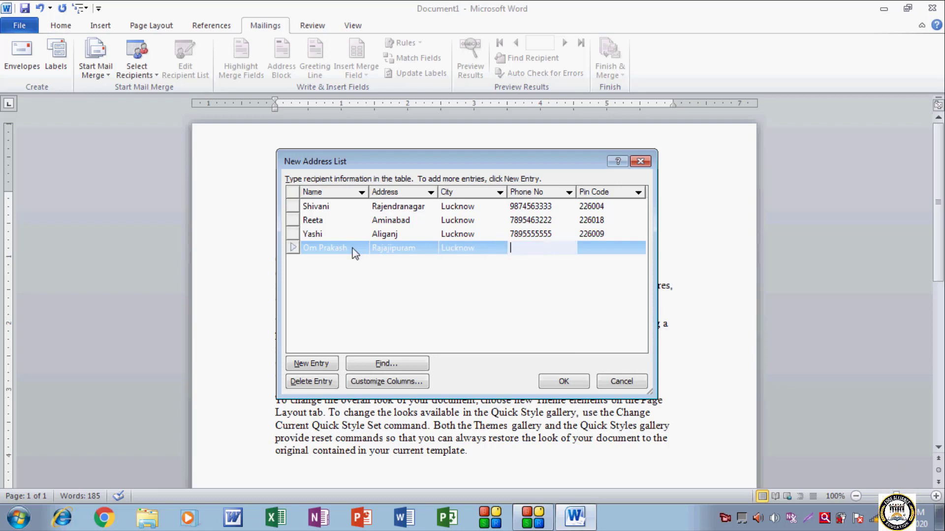
text(455555)
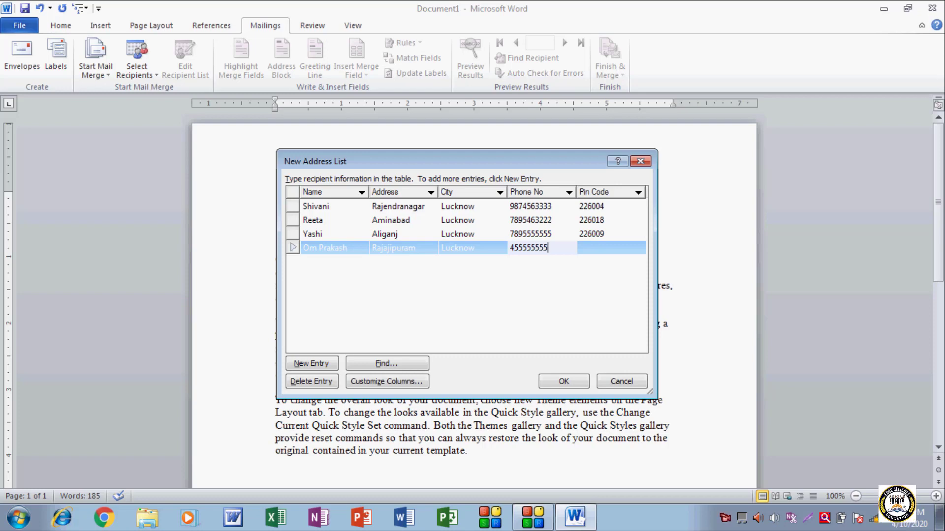
text(55)
key(Tab)
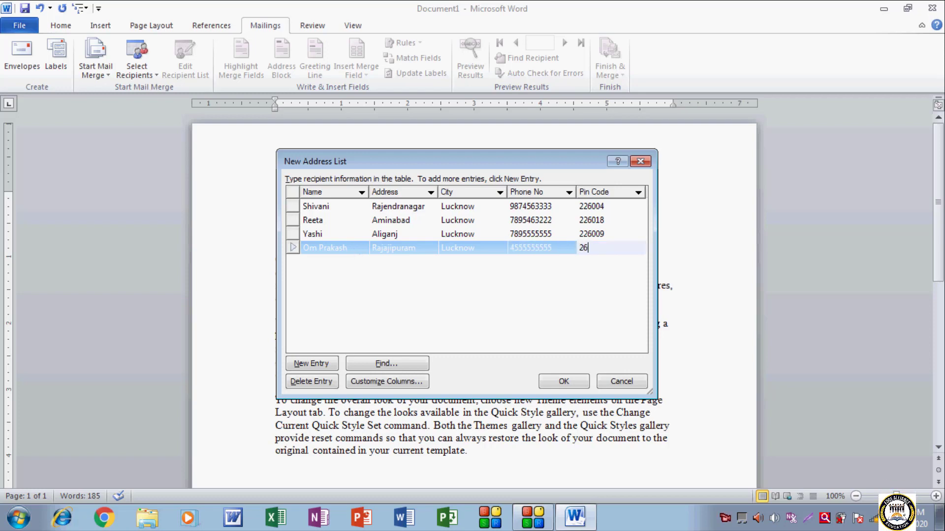
text(0666)
key(Tab)
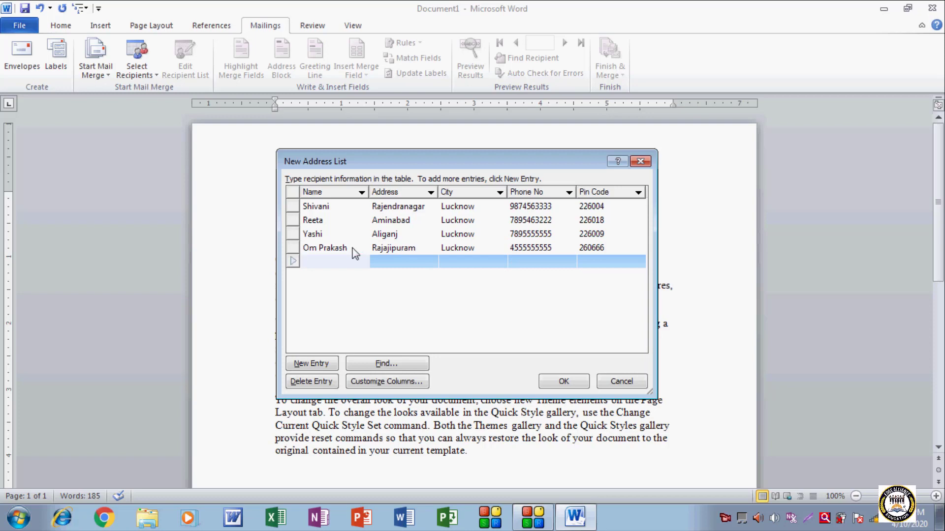
text(Uma)
Enter the fifth recipient's address, city, phone number and pin code in the new row.
key(Tab)
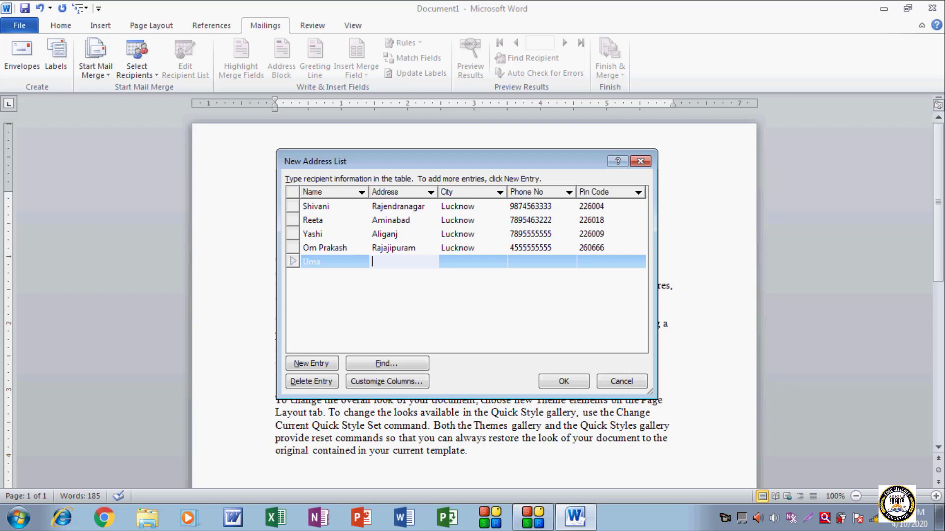
text(Bashi)
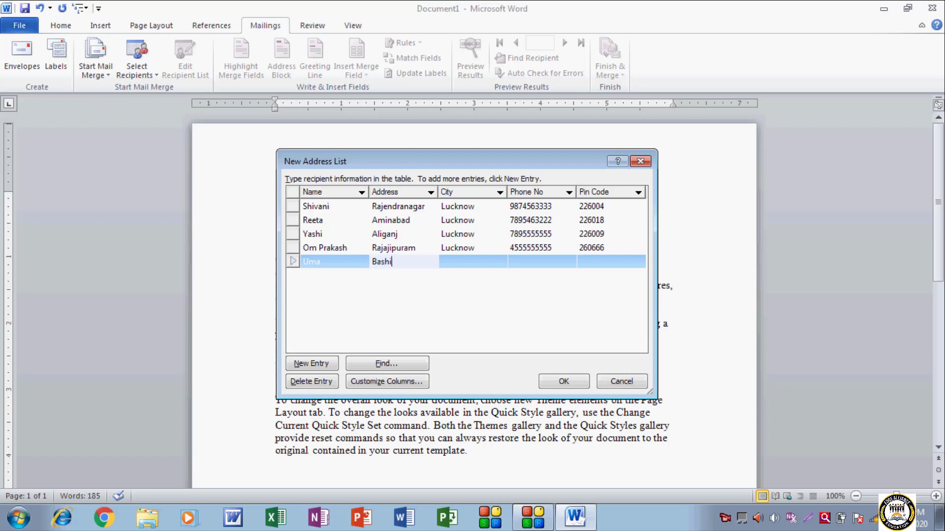
text(ratganj)
key(Tab)
text(L)
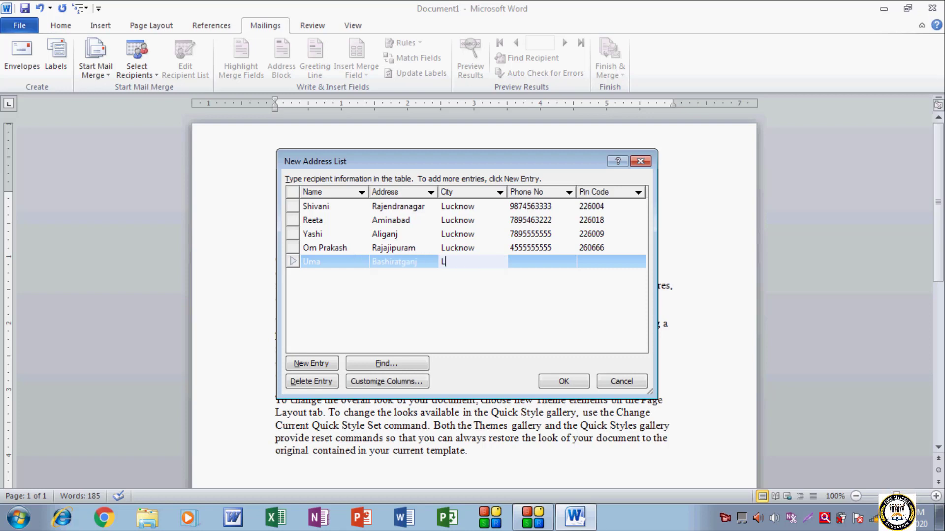
text(w)
key(Tab)
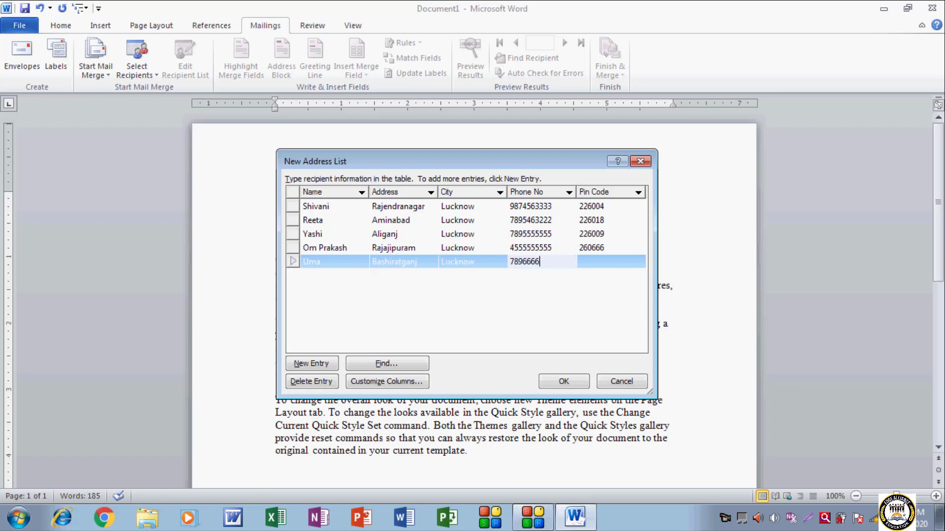
text(654)
key(Tab)
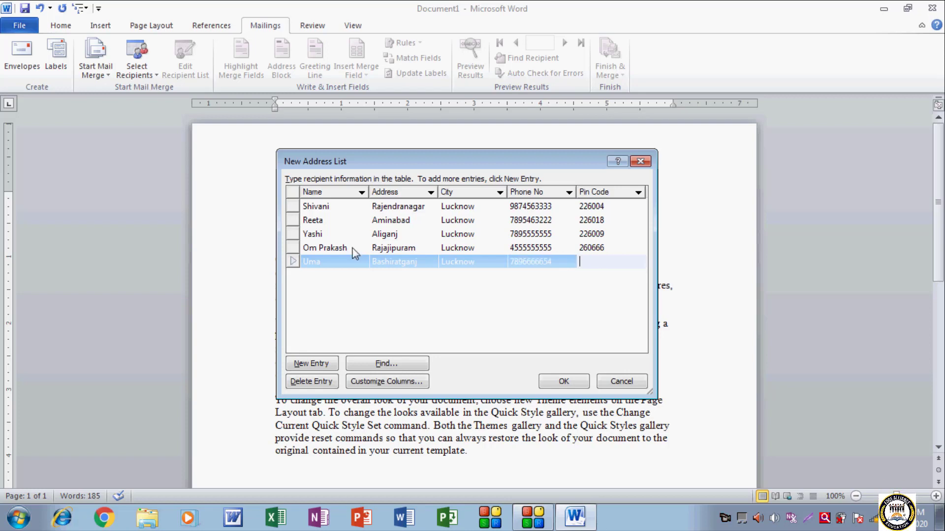
text(268899)
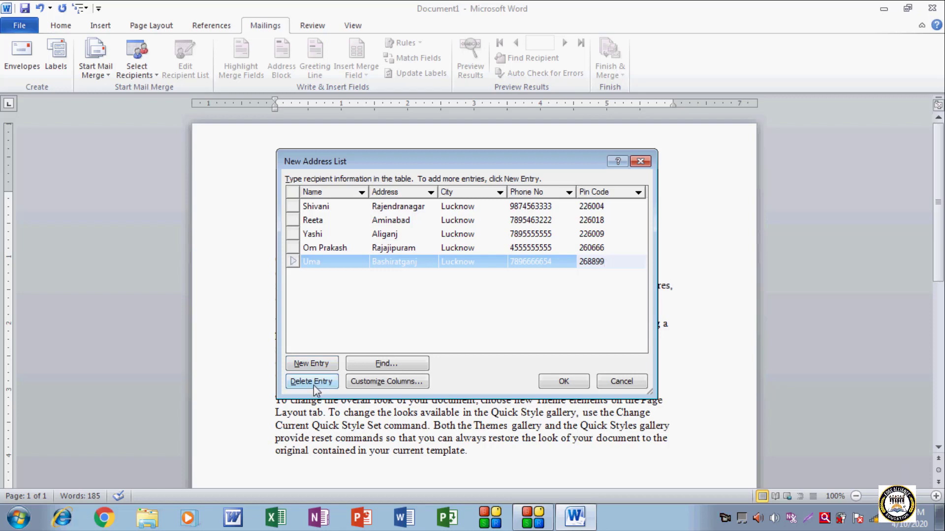
Use Find Entry to locate a recipient by name, then confirm the address list with OK.
click(360, 367)
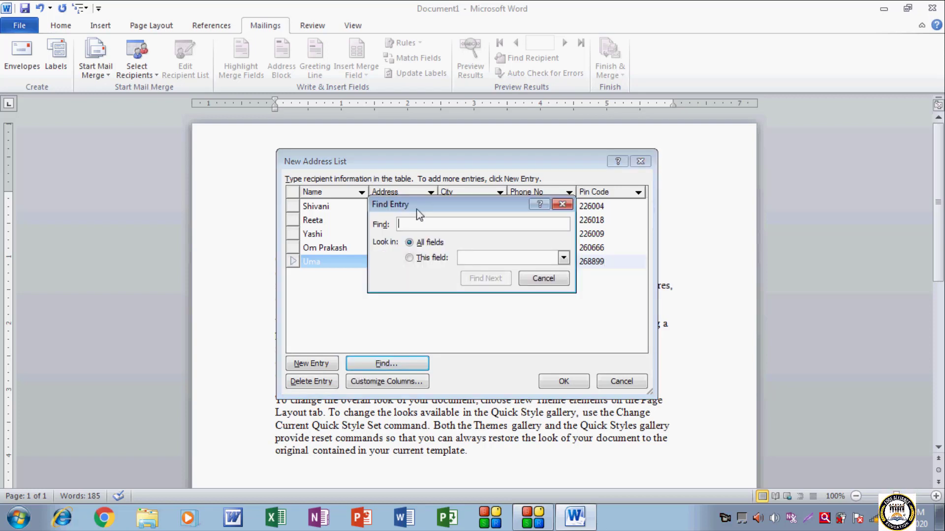
drag(419, 215, 424, 294)
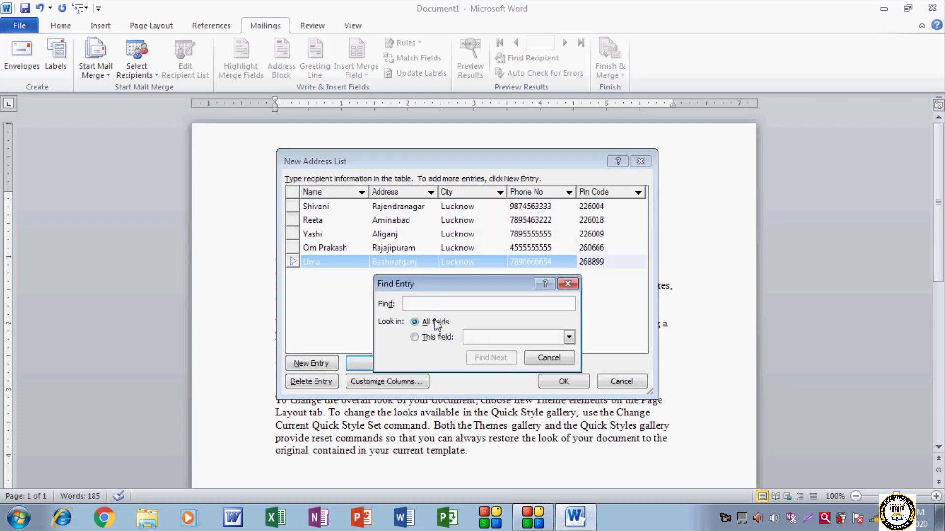
text(Y)
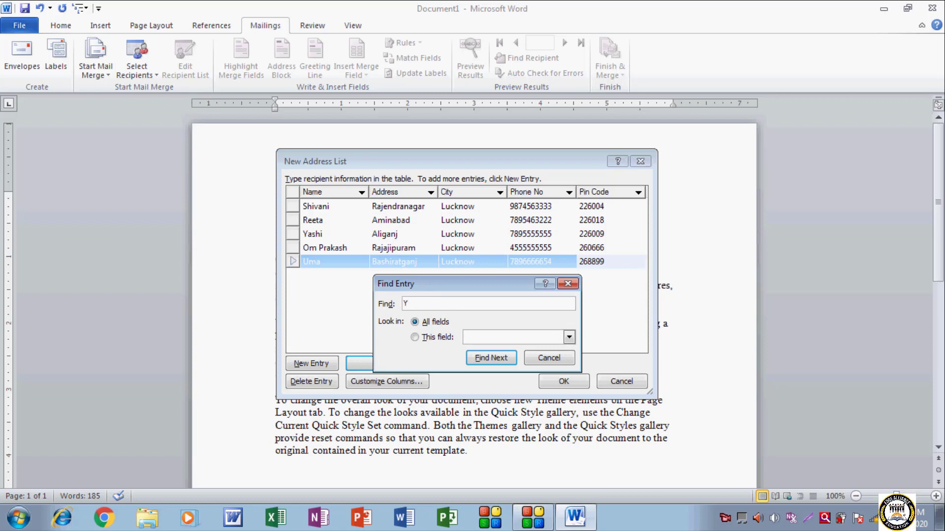
text(ashi)
click(490, 358)
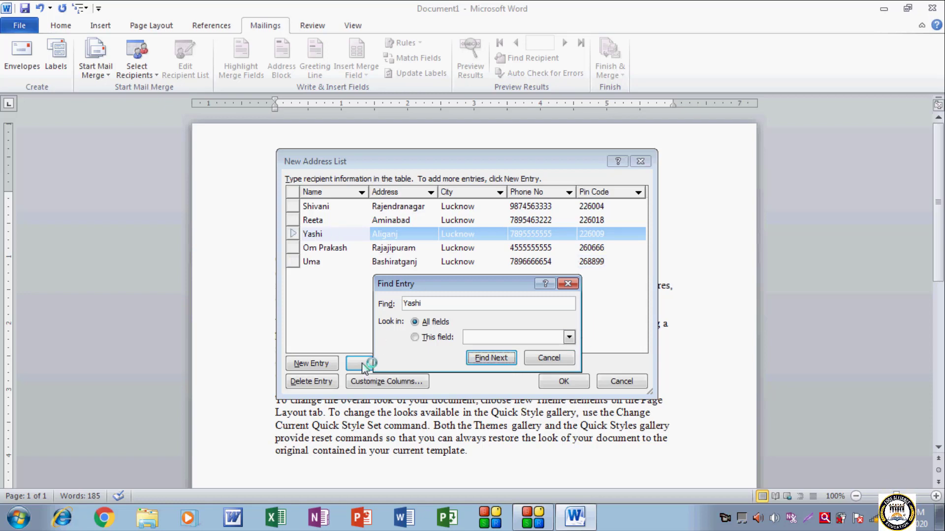
click(547, 358)
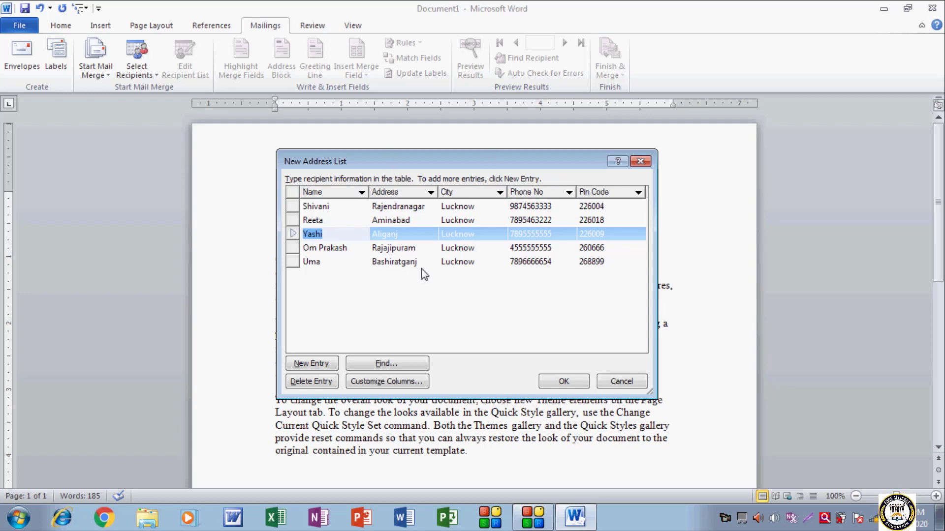
click(566, 386)
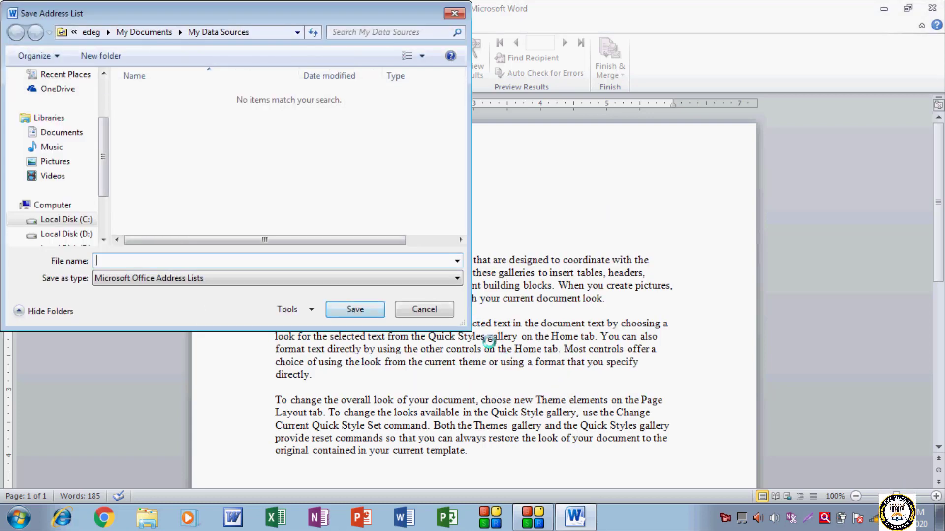
Save the address list under the file name 'input'.
click(145, 263)
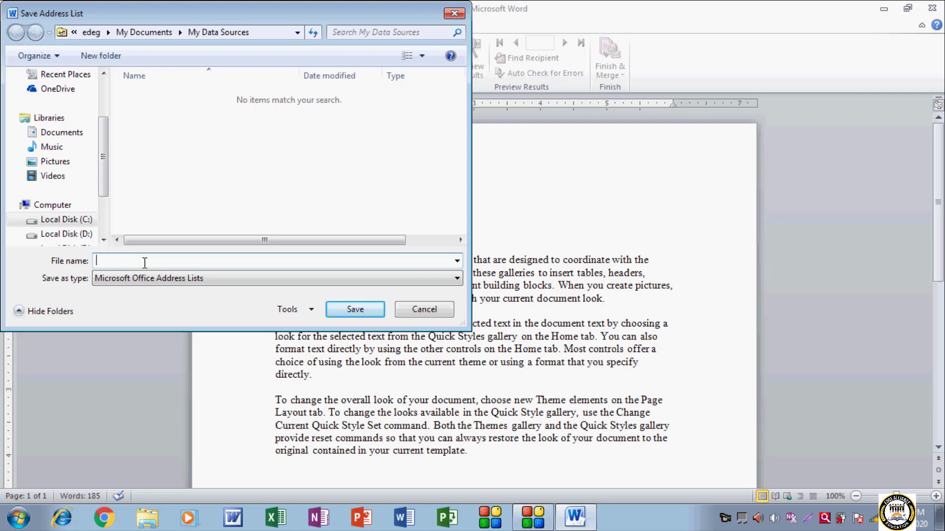
text(inpu)
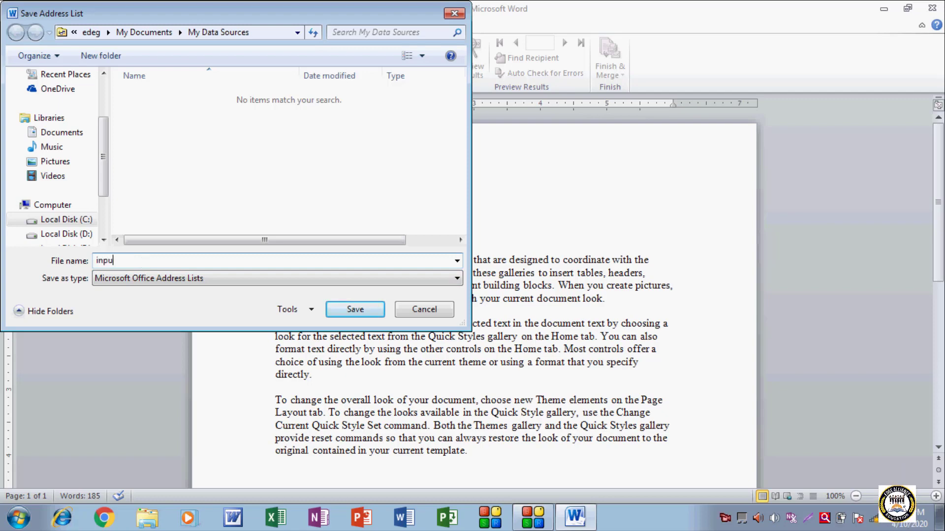
text(t)
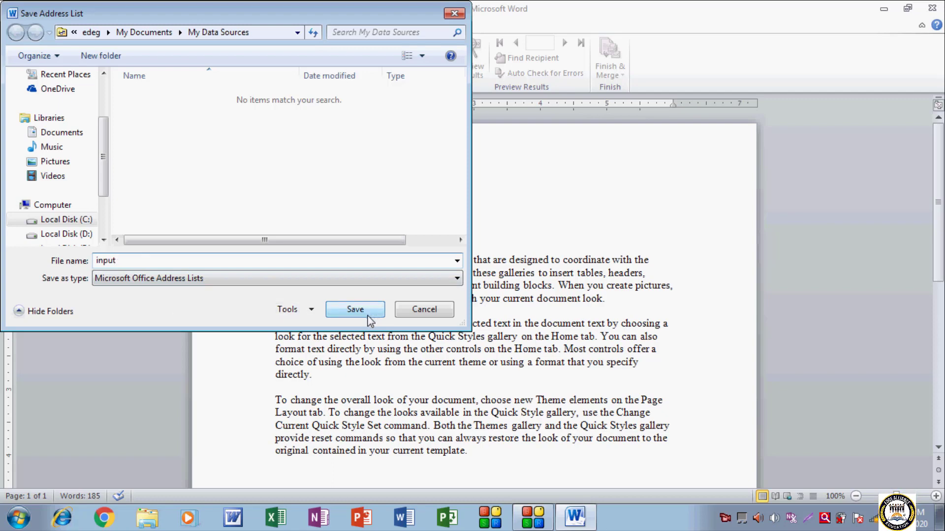
click(369, 318)
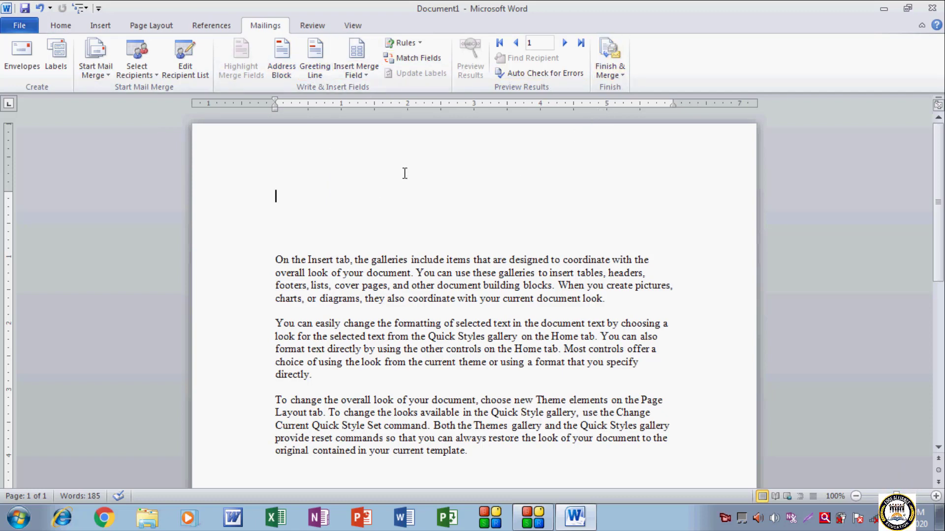
Sort the merge recipients ascending by Name, keeping all five included.
click(189, 78)
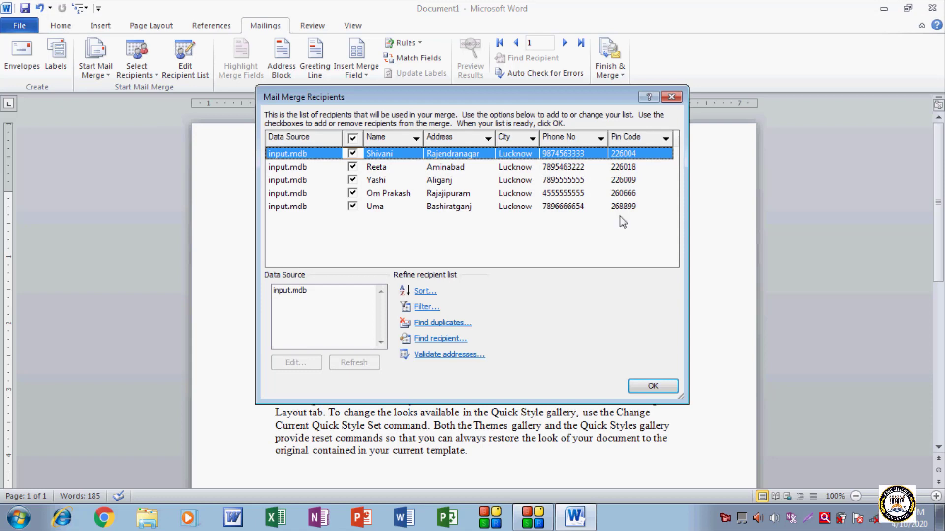
click(352, 193)
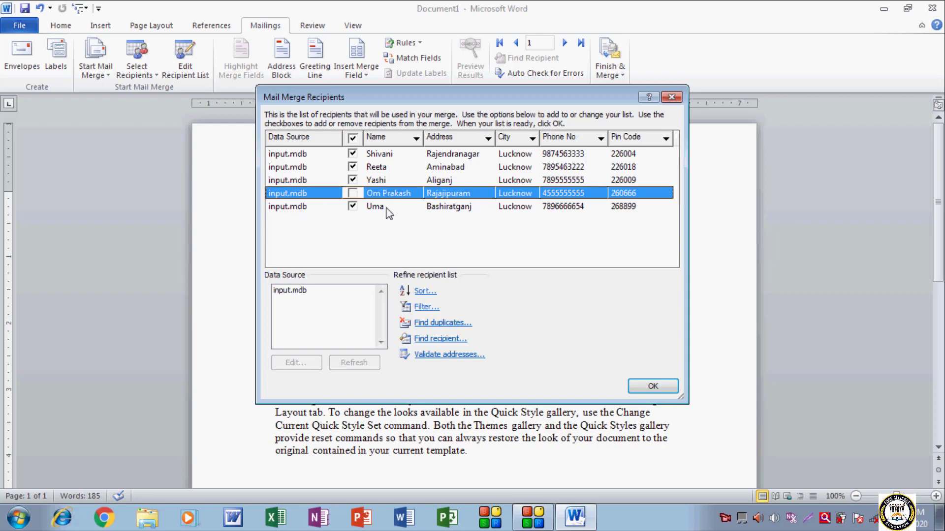
click(353, 193)
click(416, 139)
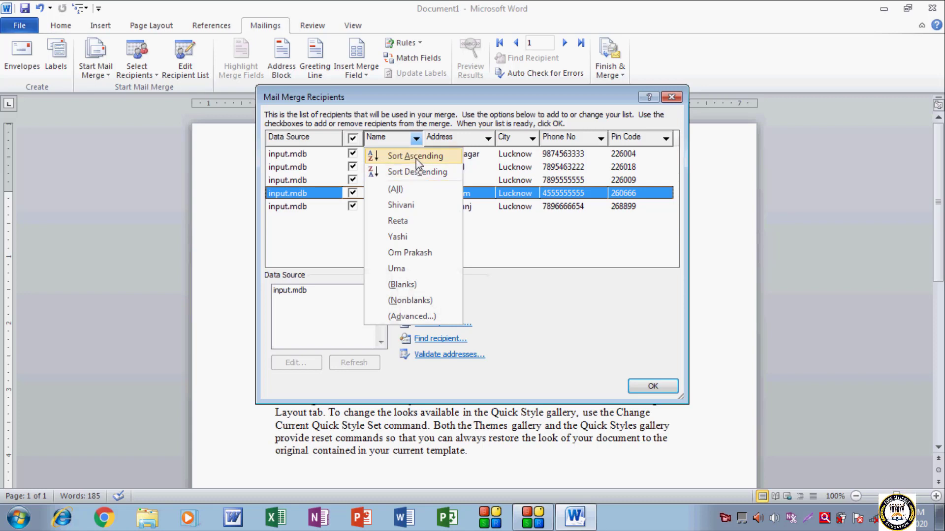
click(416, 157)
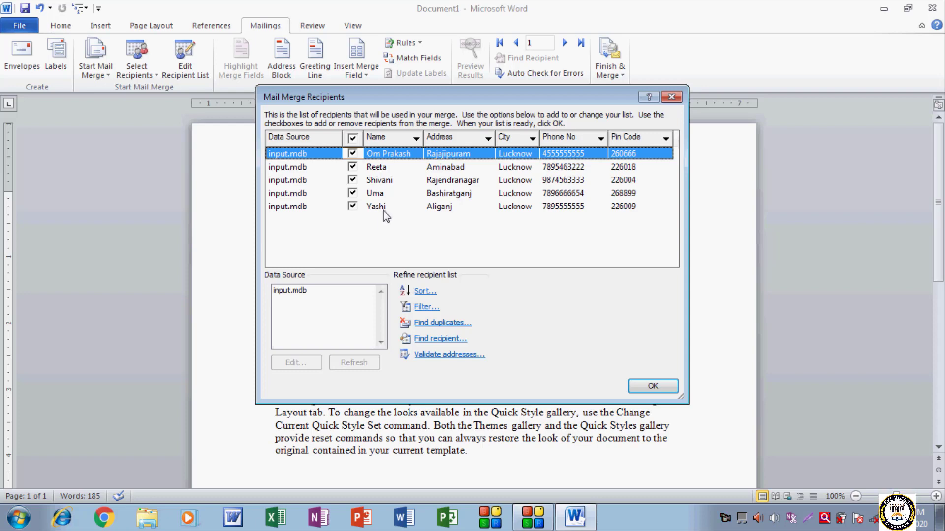
click(400, 194)
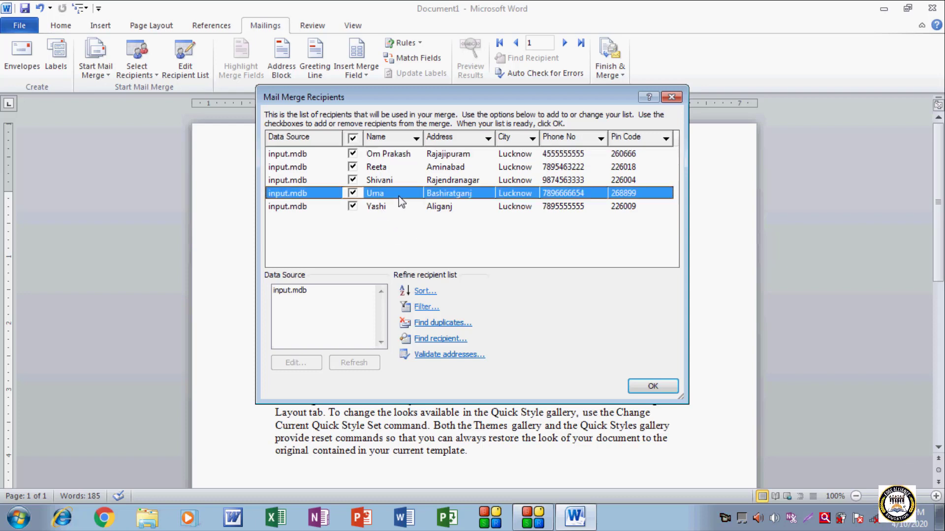
click(391, 208)
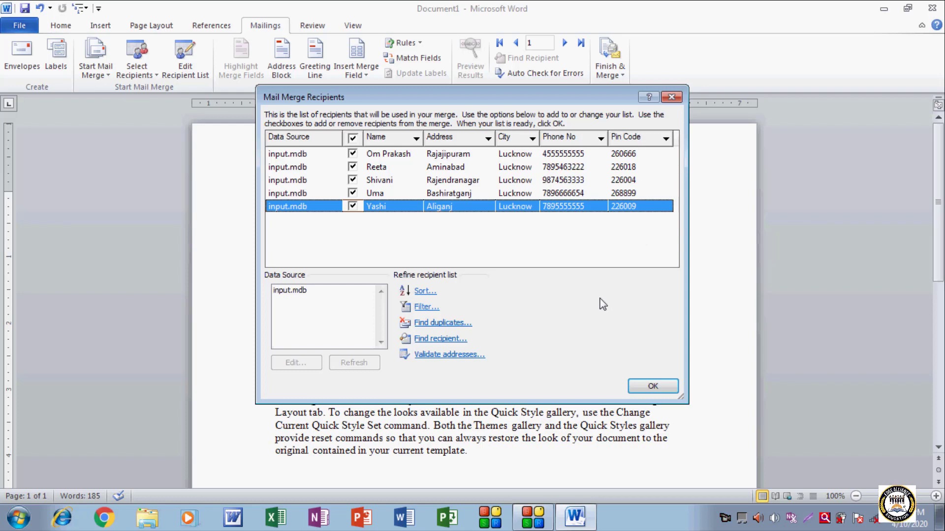
click(648, 387)
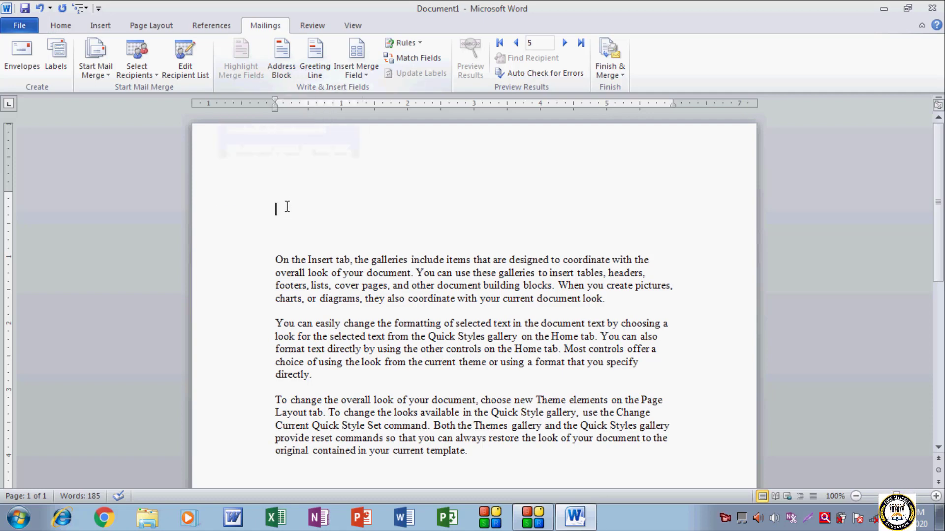
Insert the «Name» and «Address» merge fields on separate lines at the letter's top.
click(285, 186)
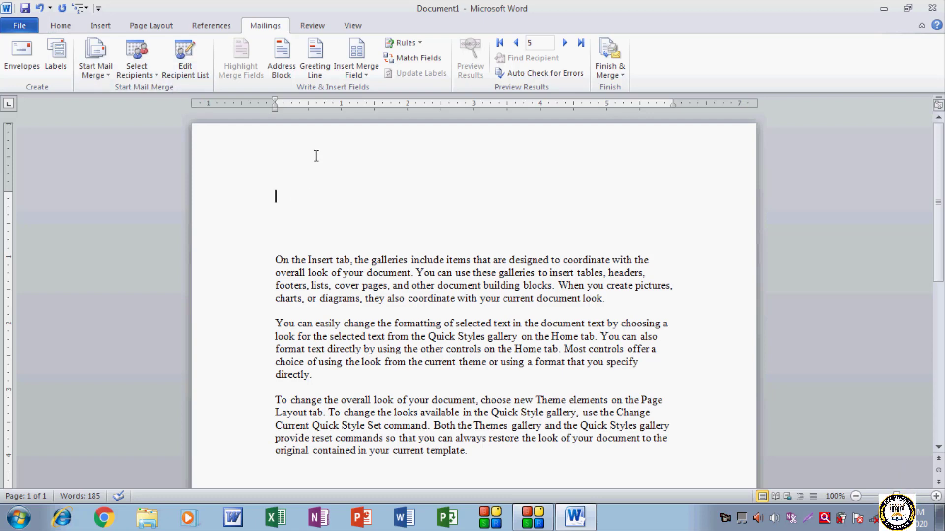
click(364, 76)
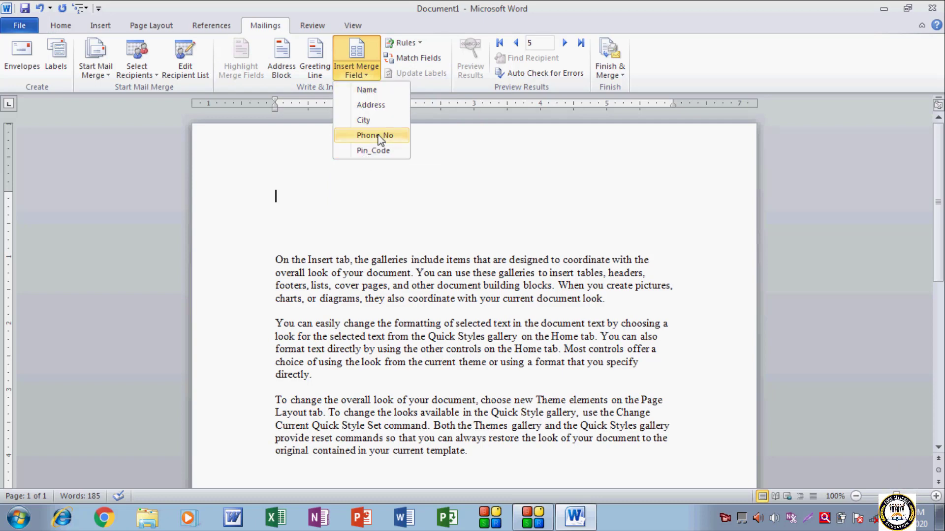
click(382, 93)
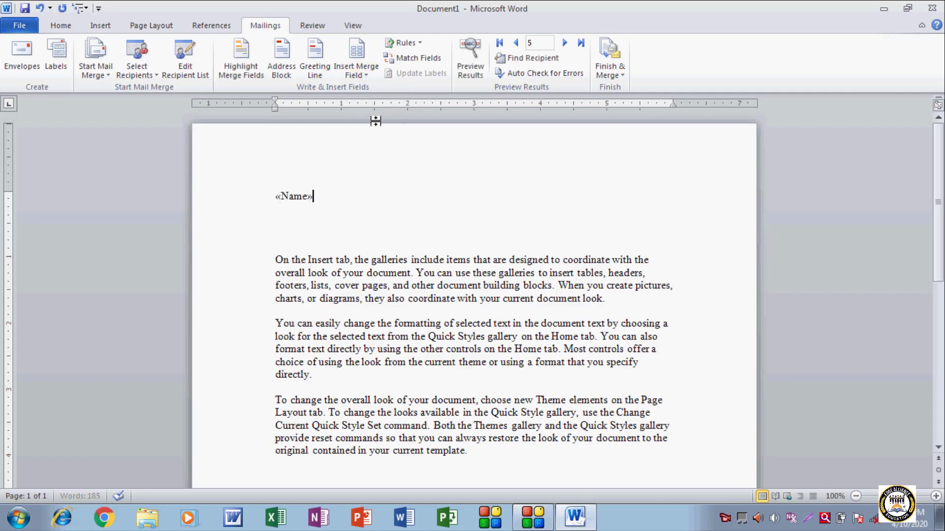
key(Return)
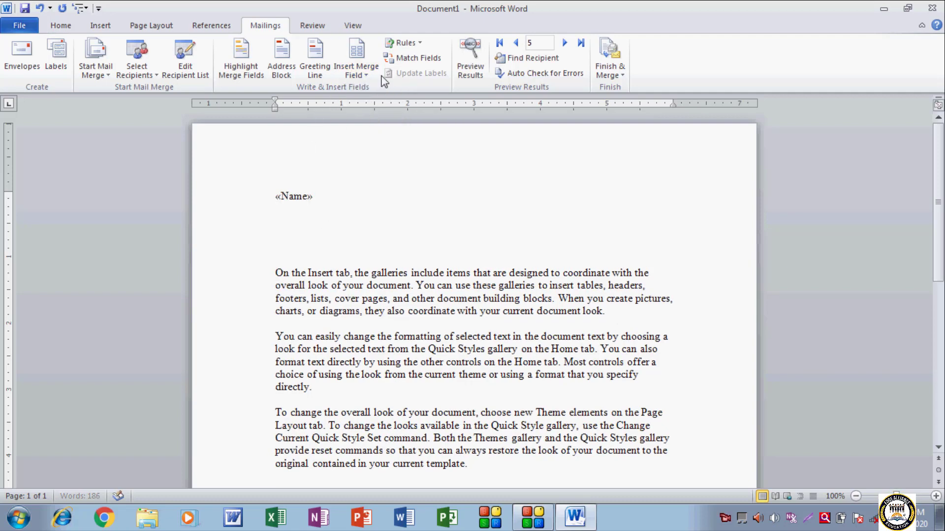
click(360, 76)
click(358, 106)
key(Return)
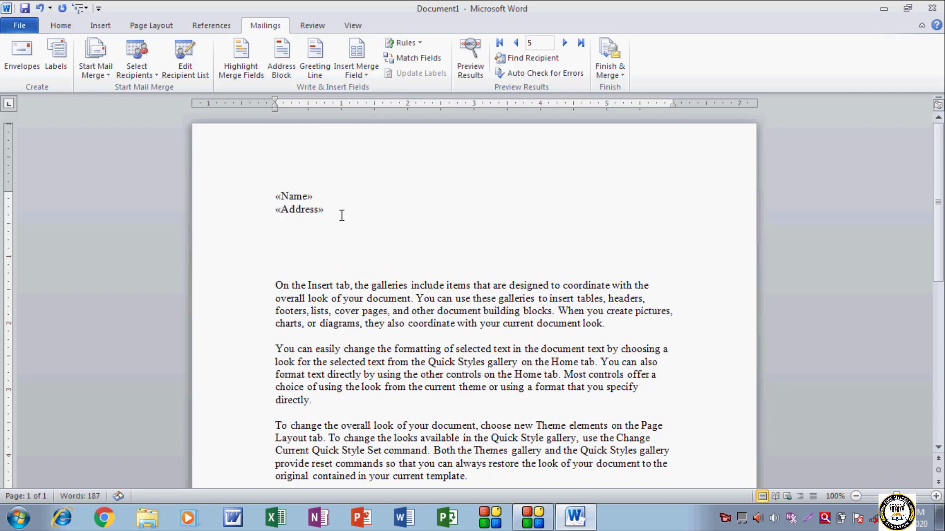
Add the «City», «Phone_No» and «Pin_Code» merge fields on the following lines.
click(357, 74)
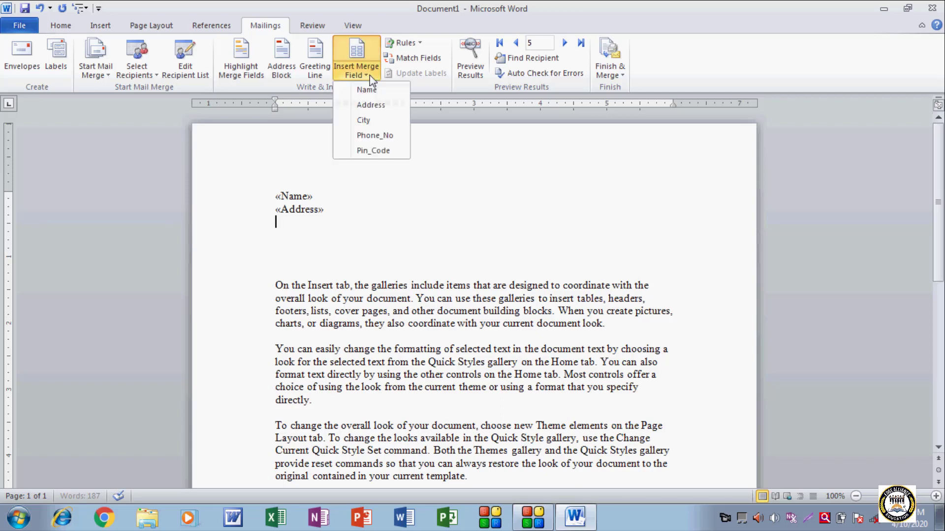
click(366, 122)
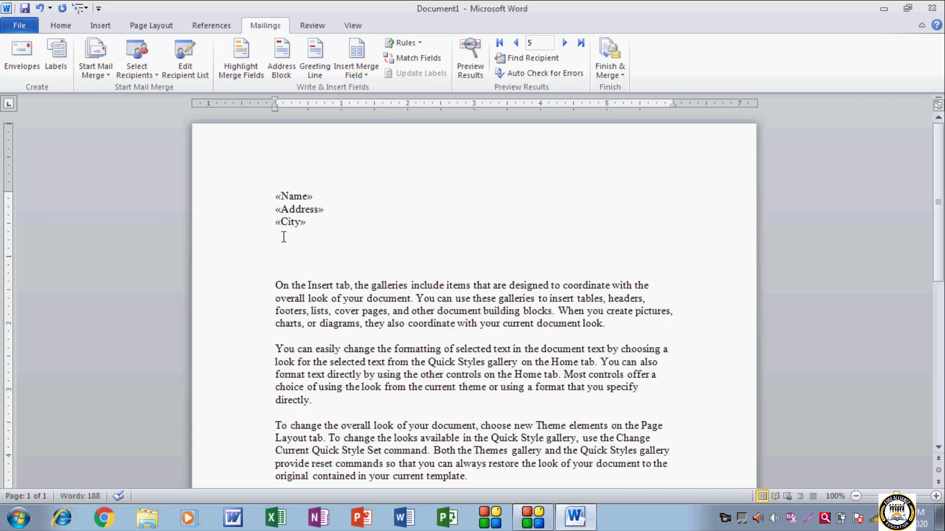
click(356, 73)
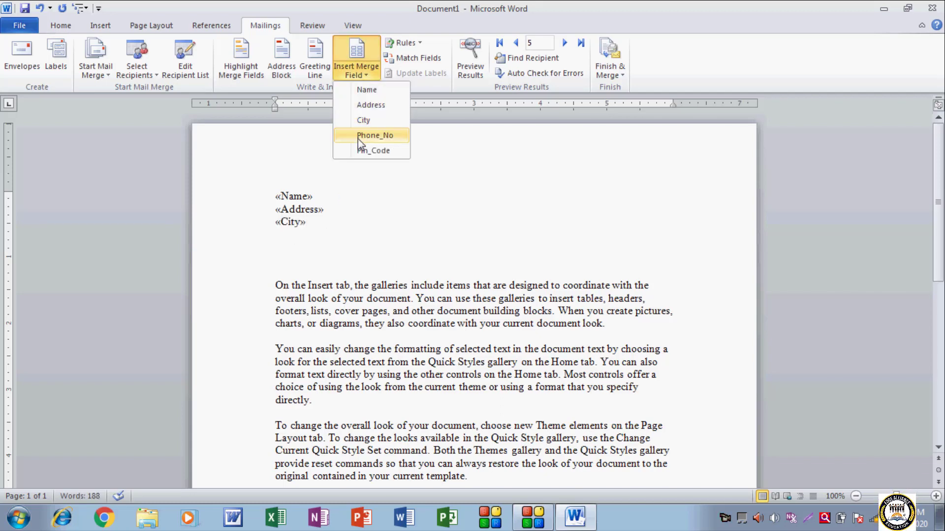
click(359, 135)
key(Down)
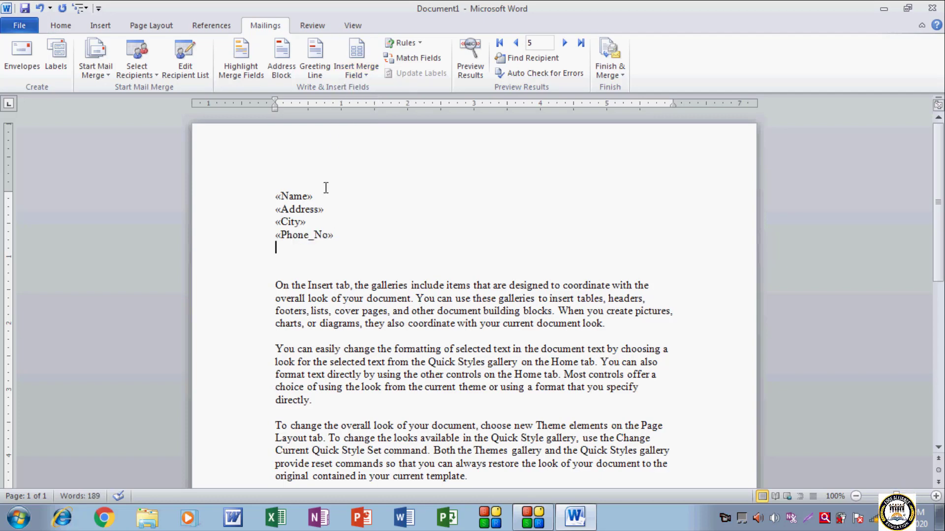
click(356, 73)
click(373, 150)
Turn on grey merge-field highlighting and bring up the Insert Address Block settings.
click(241, 58)
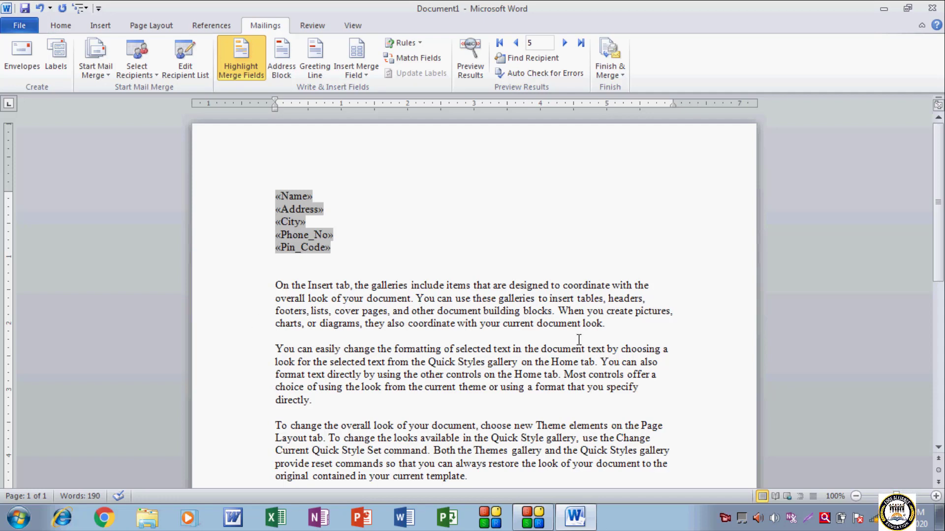
click(250, 78)
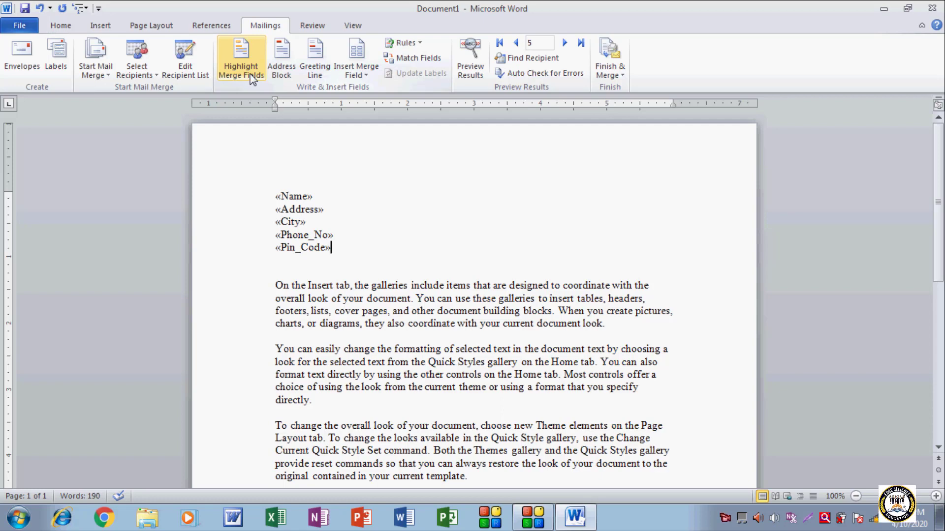
click(251, 77)
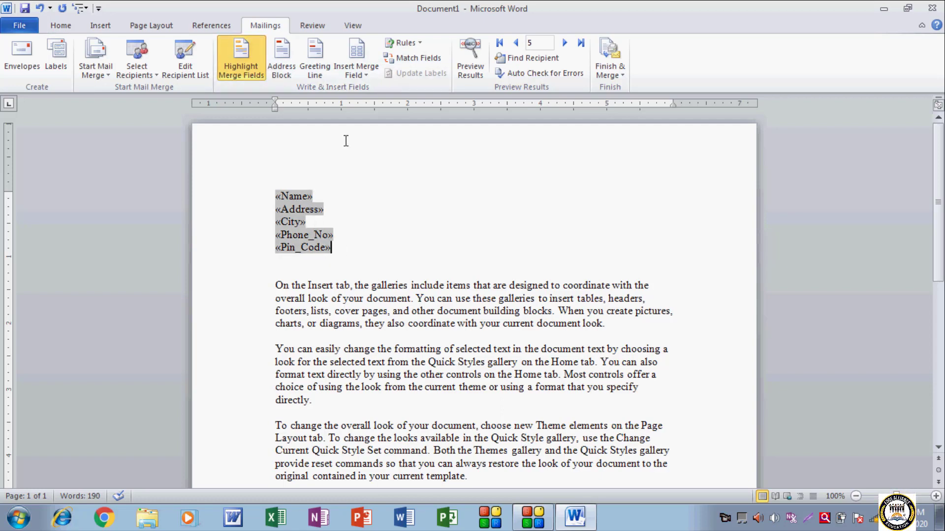
click(365, 77)
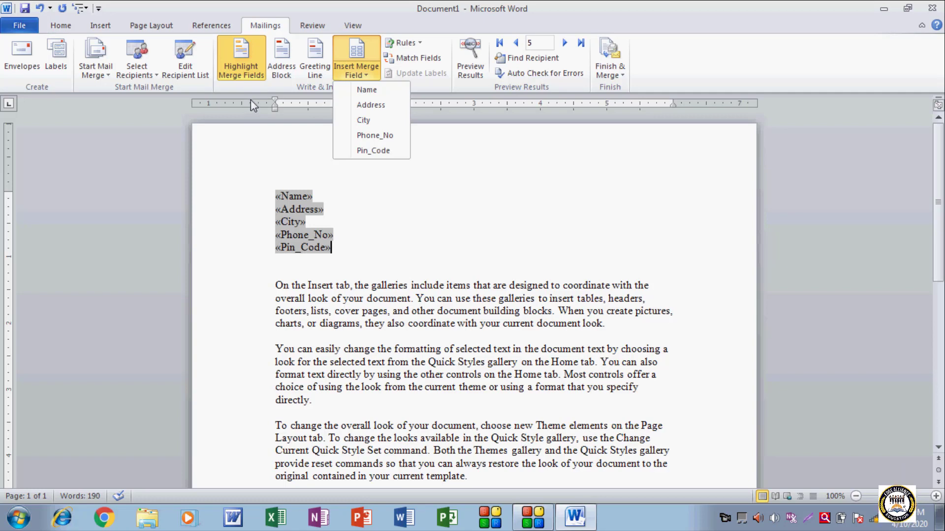
click(284, 224)
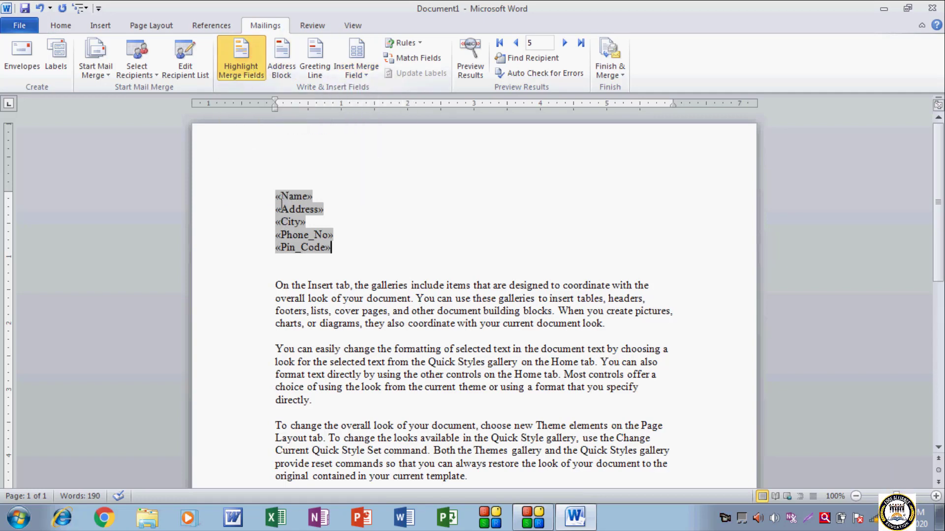
click(281, 59)
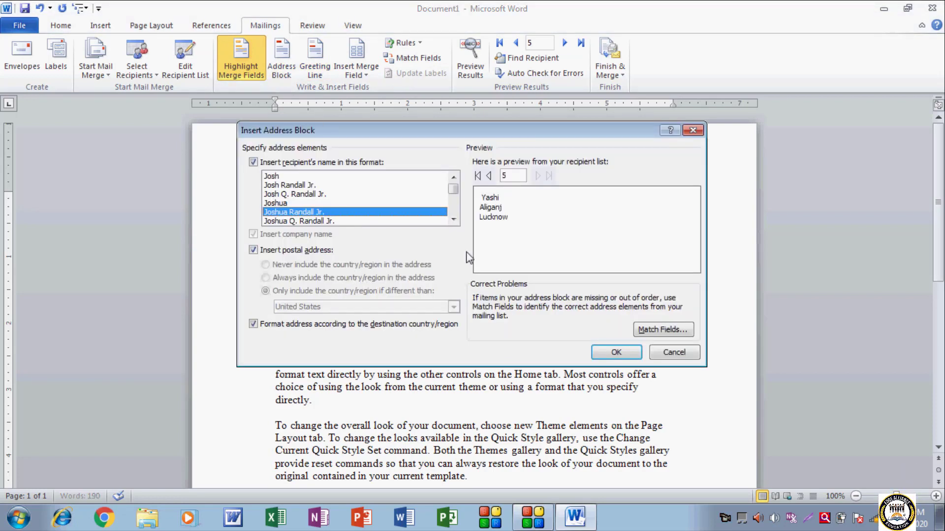
Try several address block name formats, insert the block, then undo it with Ctrl+Z.
click(306, 186)
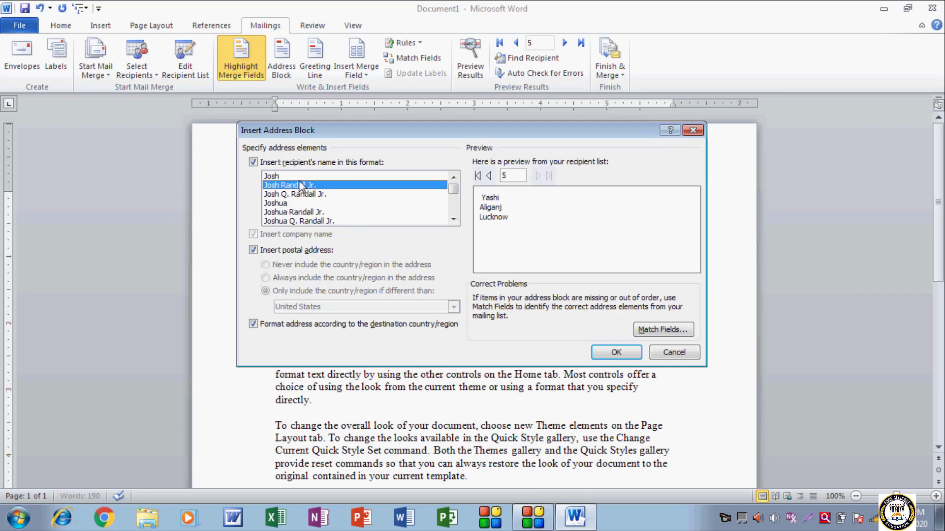
click(302, 176)
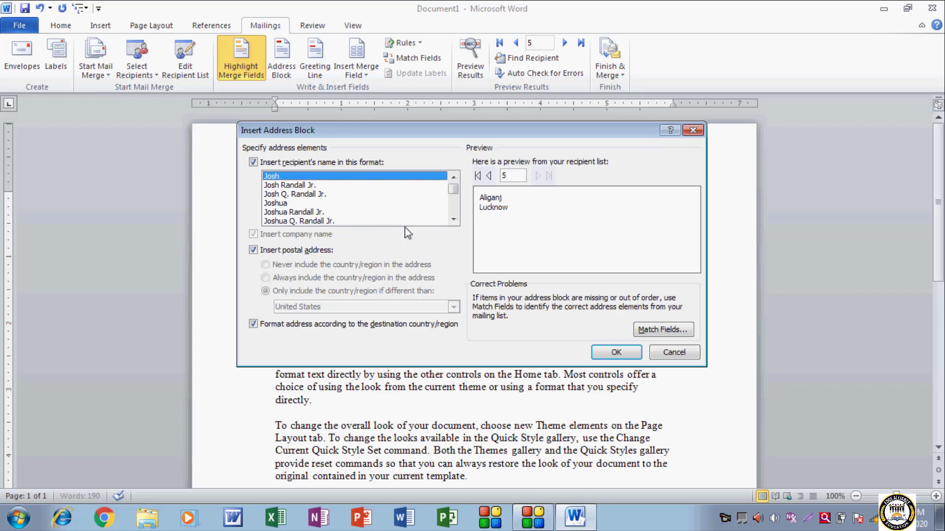
click(308, 203)
click(311, 221)
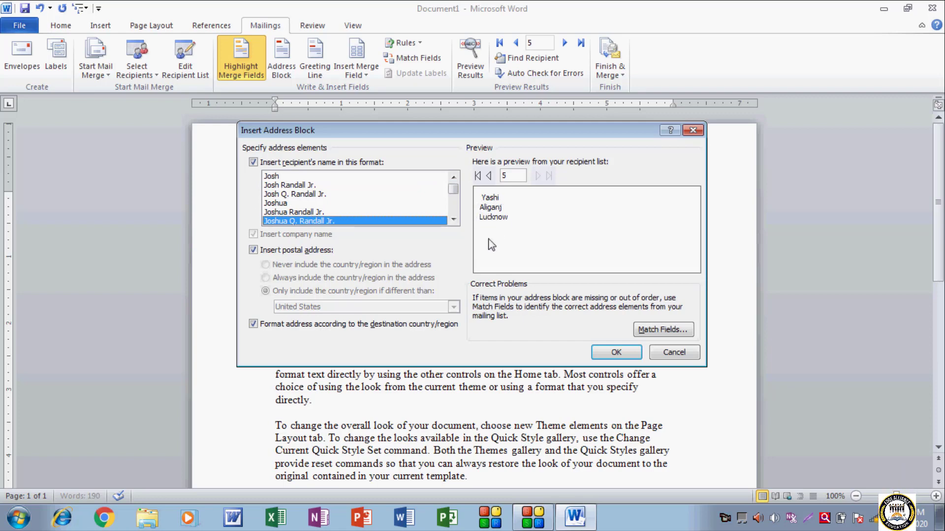
scroll(454, 196, down, 1)
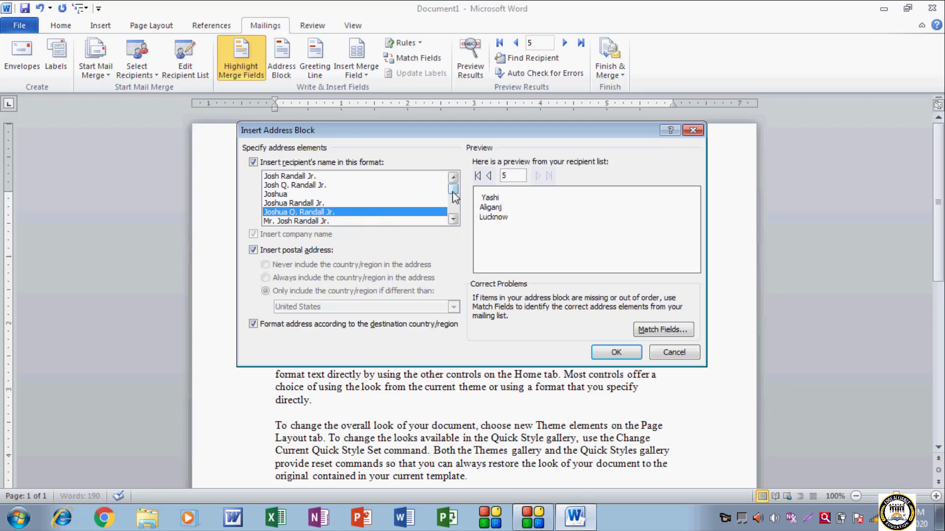
scroll(453, 196, down, 3)
click(429, 204)
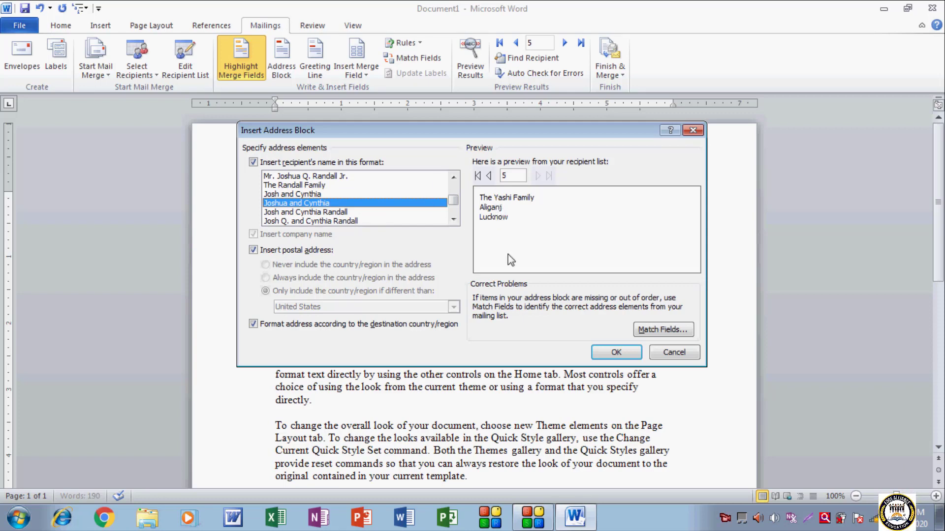
click(609, 352)
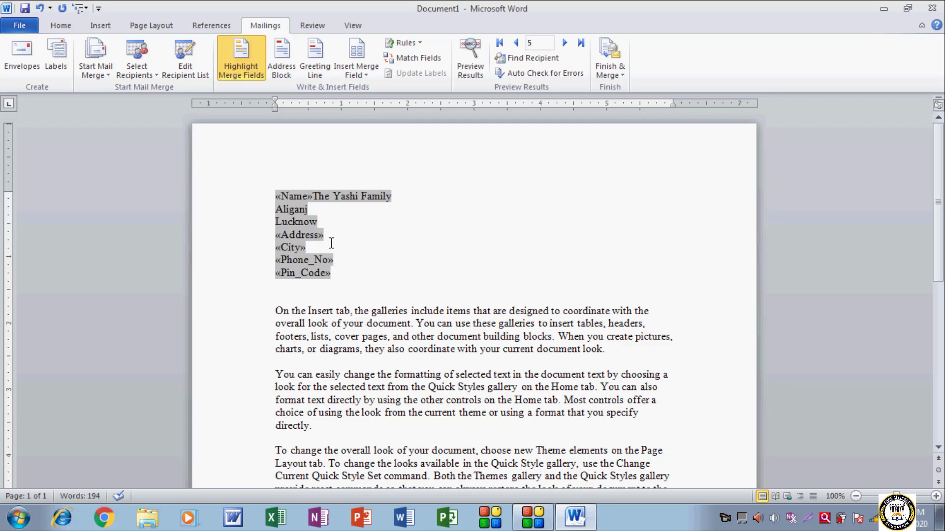
key(ctrl+z)
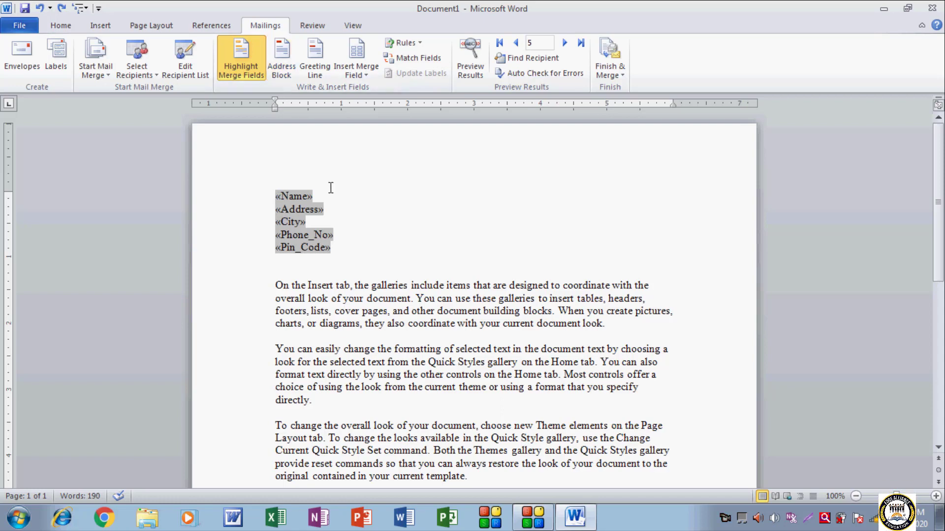
click(315, 64)
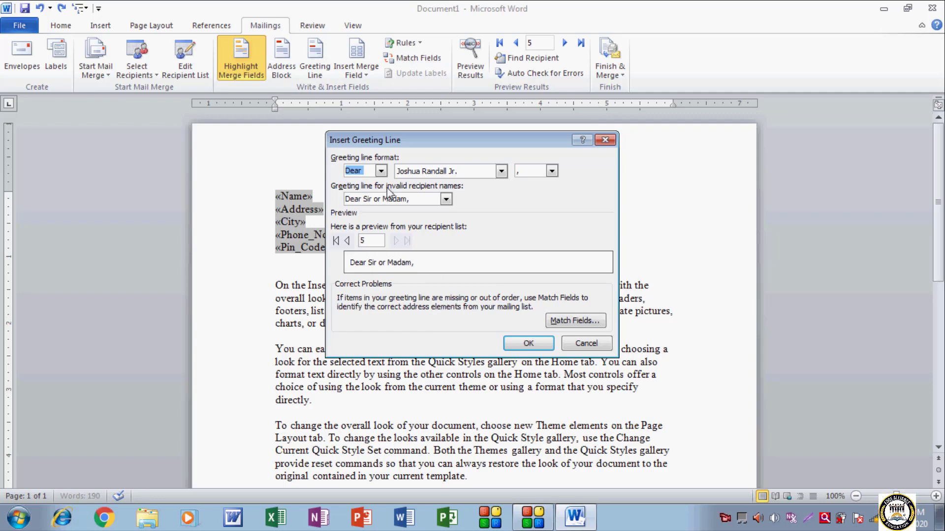
click(381, 171)
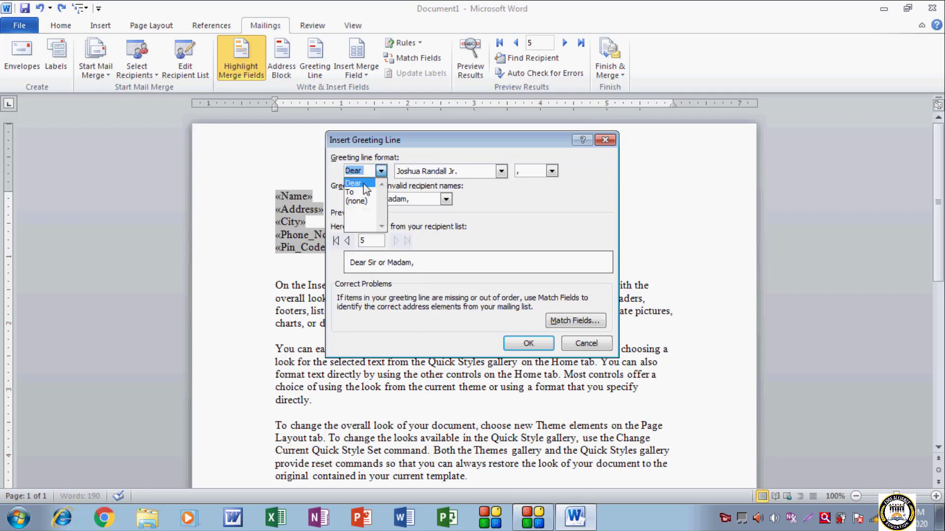
click(365, 185)
click(381, 171)
click(367, 192)
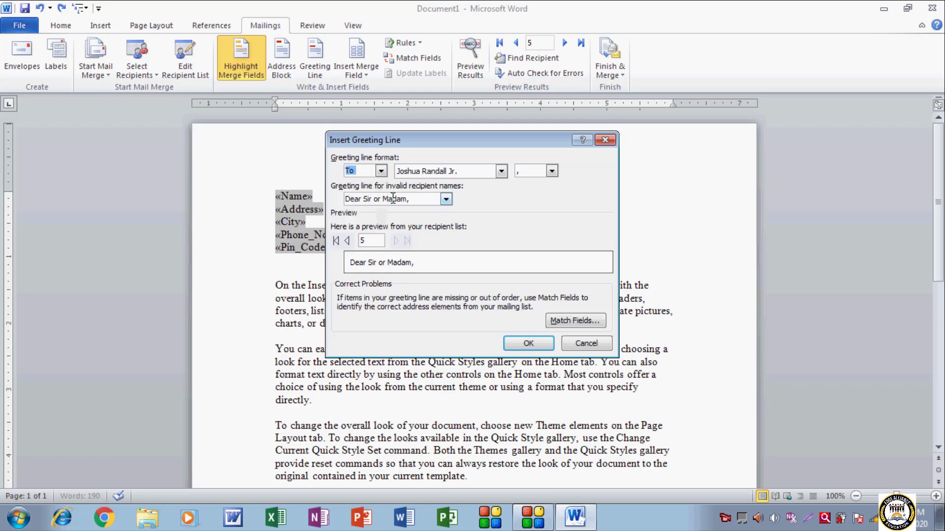
click(445, 199)
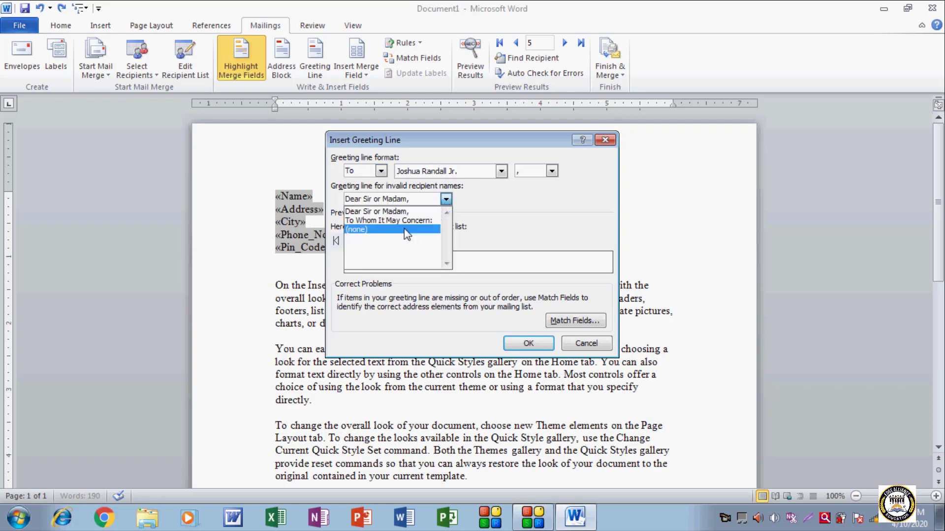
click(492, 234)
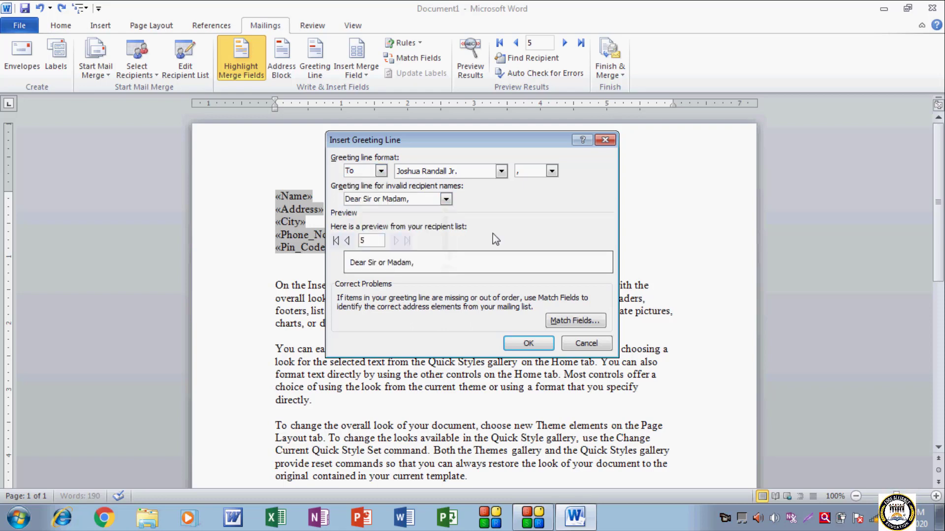
click(445, 199)
click(411, 214)
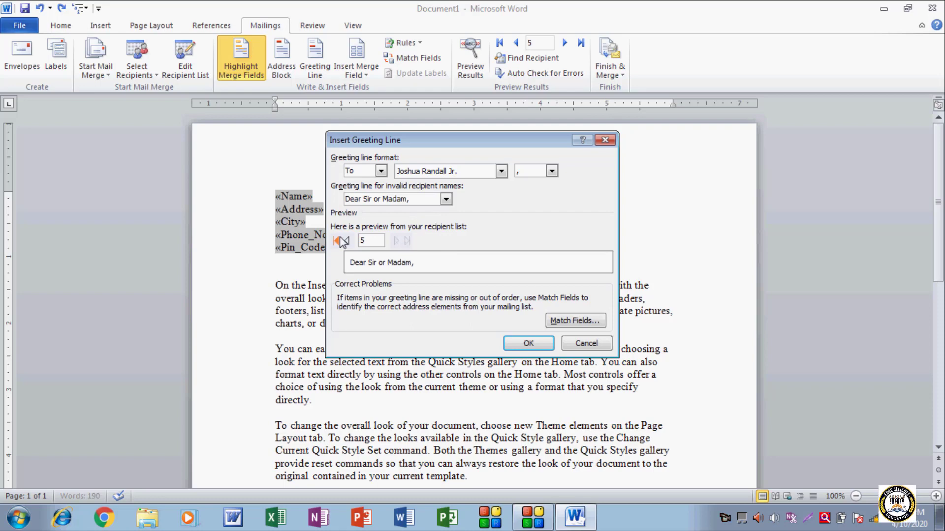
click(585, 344)
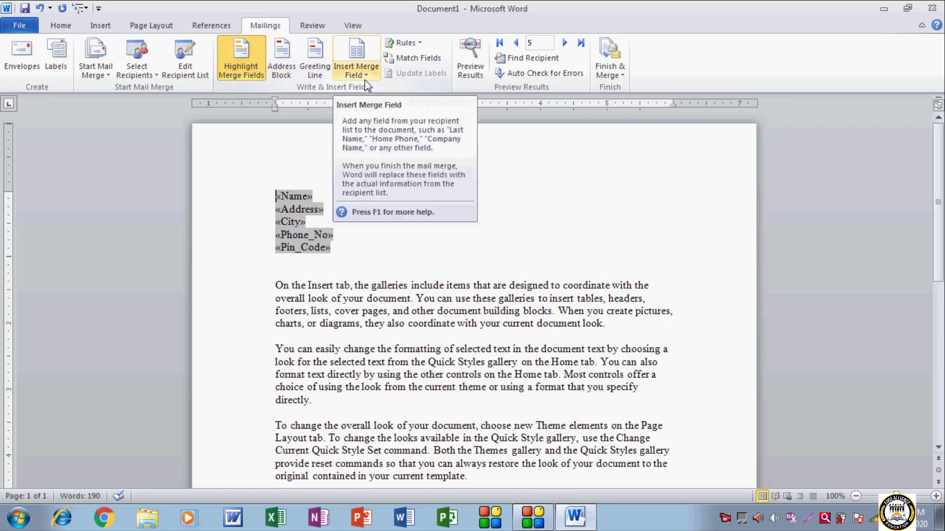
click(422, 44)
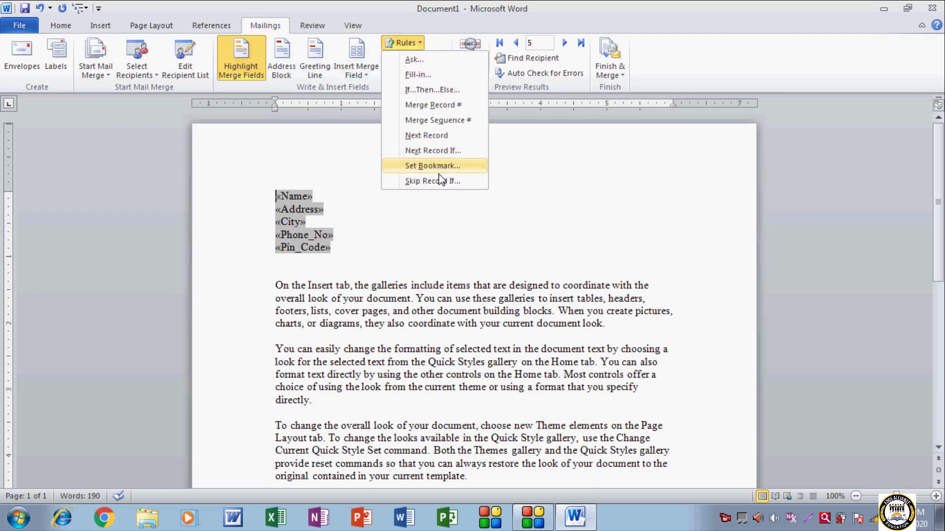
click(440, 186)
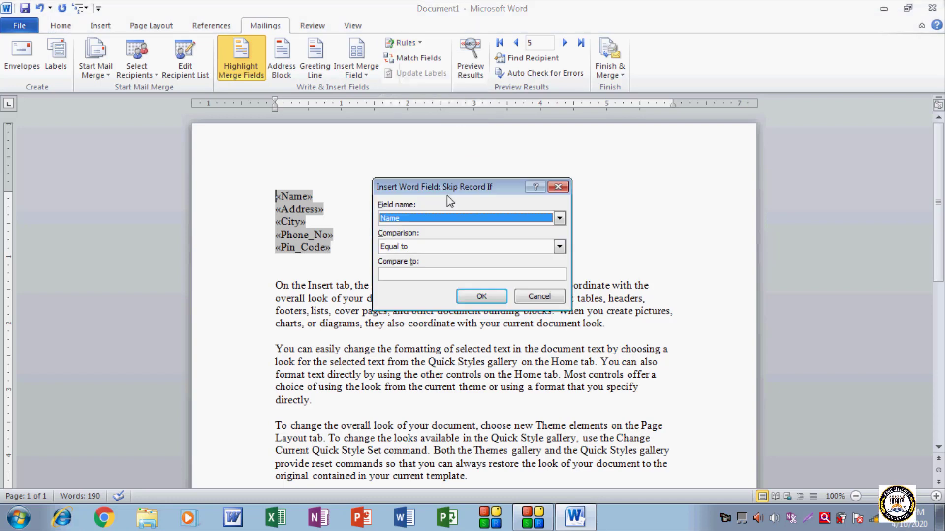
click(475, 252)
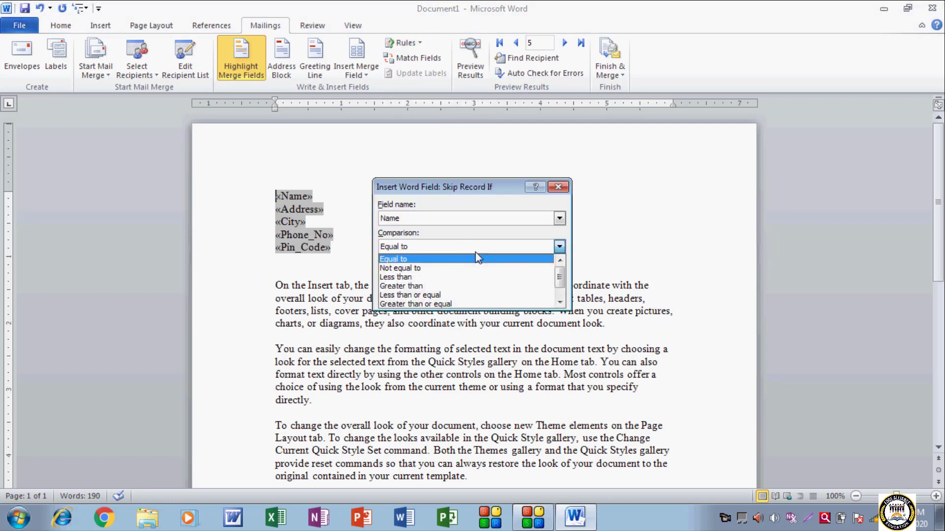
click(473, 259)
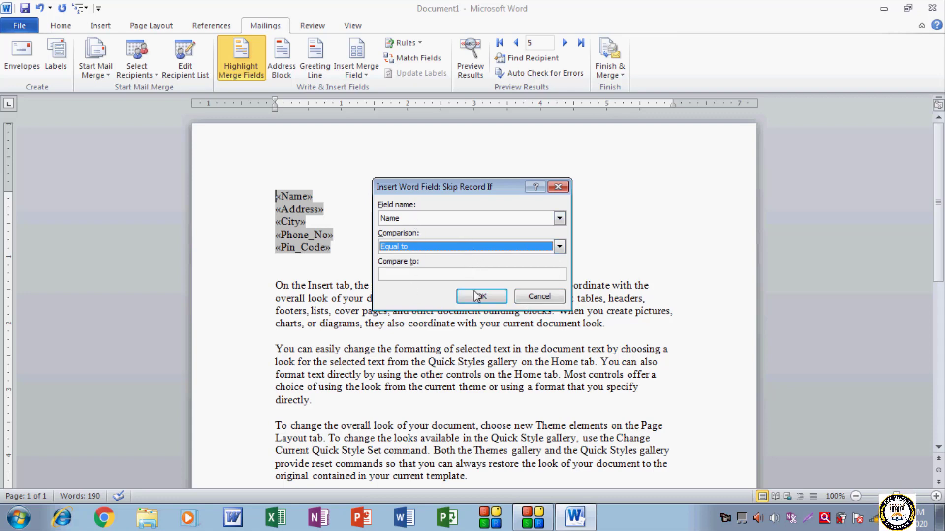
click(540, 296)
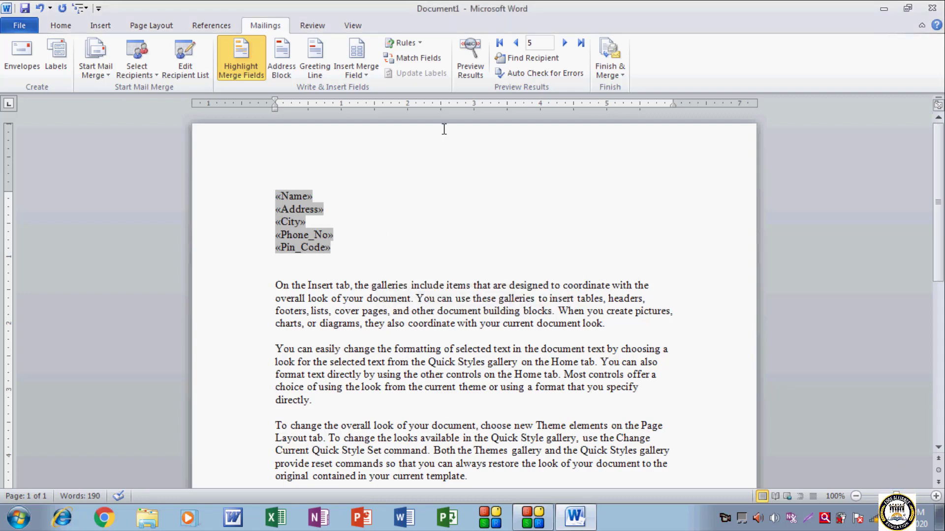
Turn on Preview Results so the fields show record 5's recipient details.
click(472, 77)
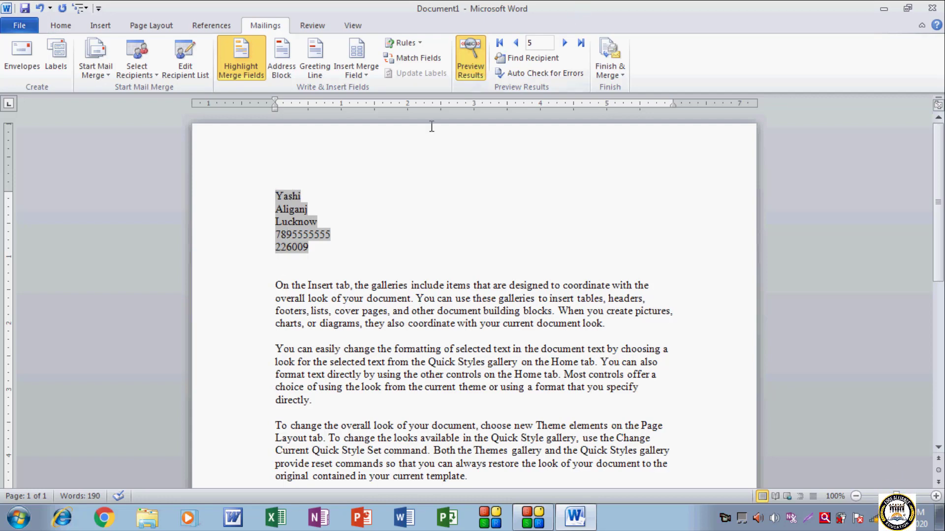
click(470, 61)
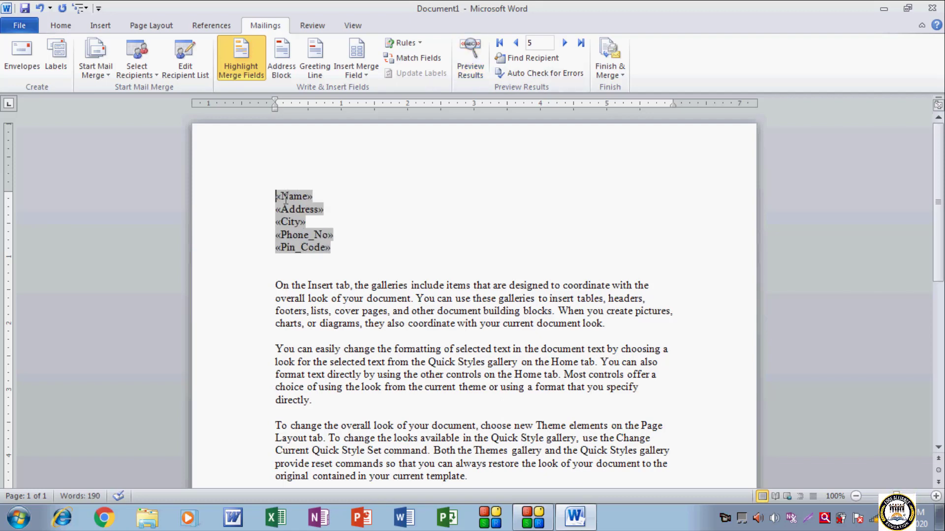
click(364, 75)
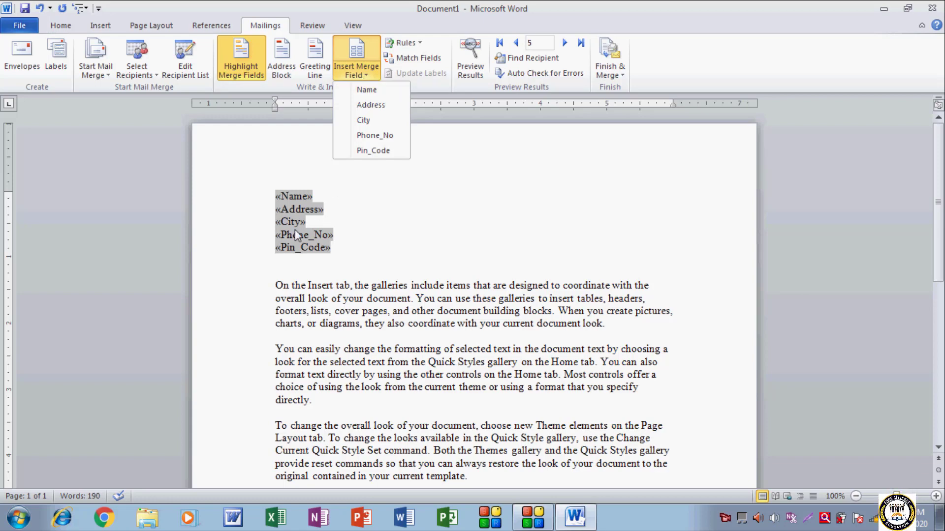
click(410, 143)
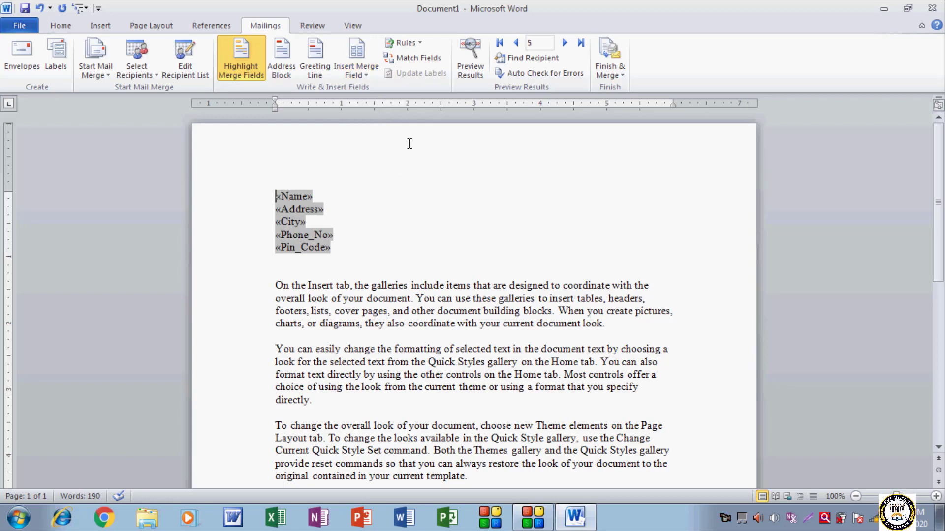
click(468, 71)
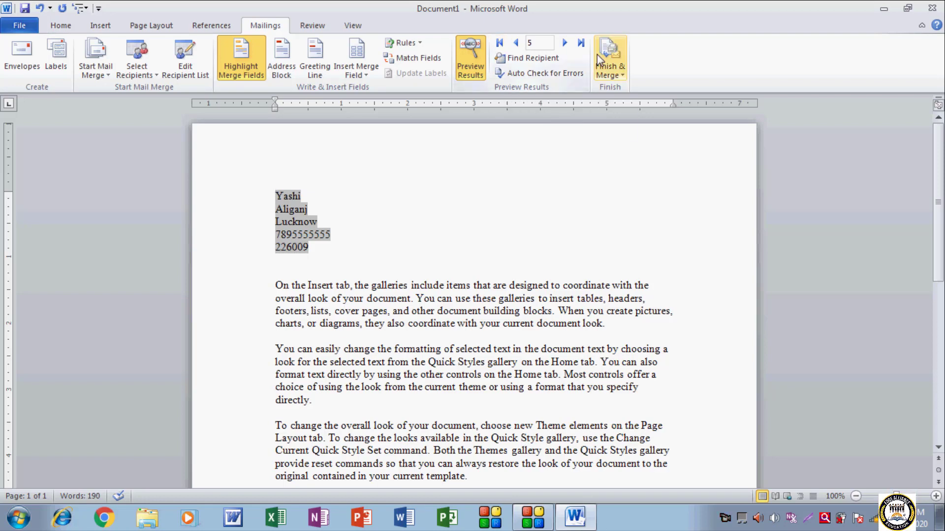
Step through the previewed recipient records 1–5 and finish back on record 1.
click(501, 43)
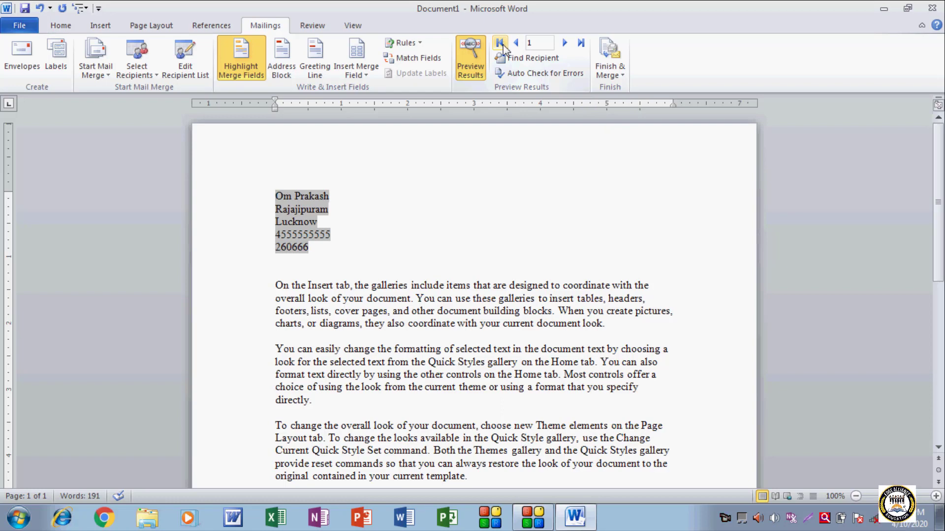
click(581, 43)
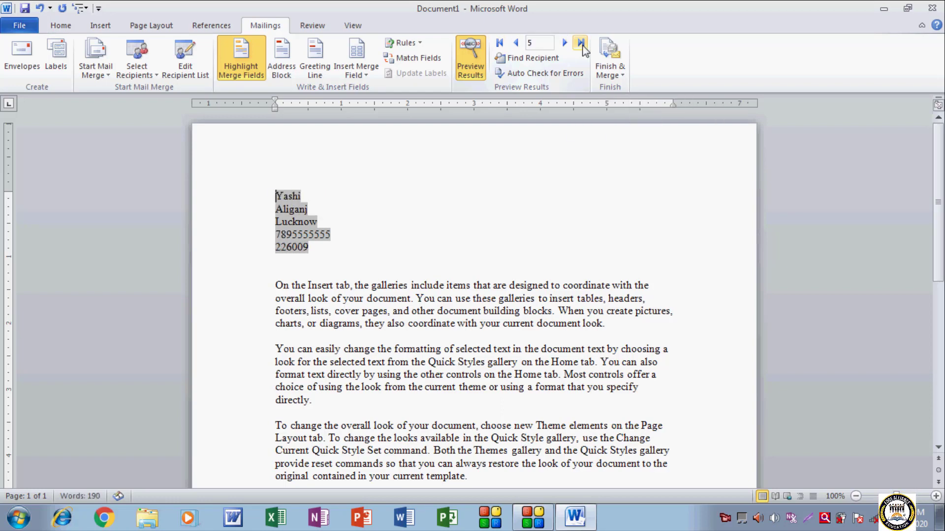
click(499, 43)
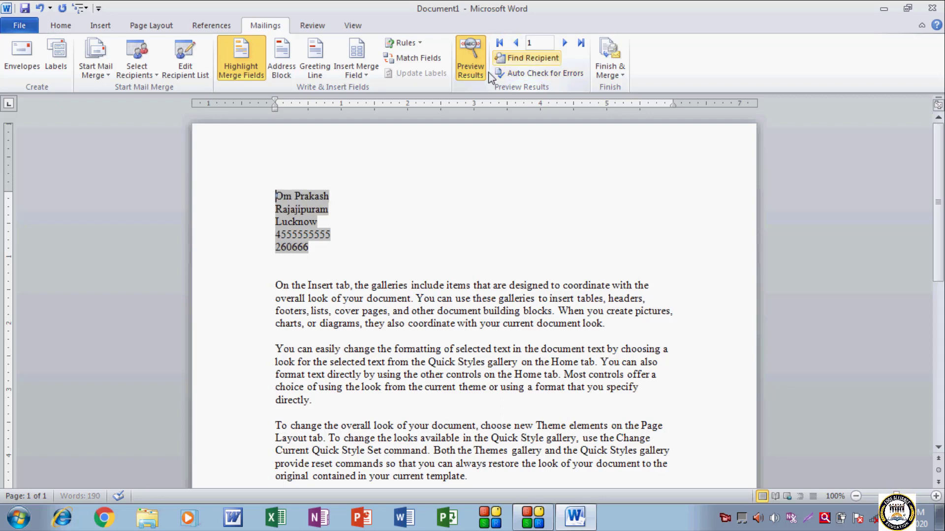
click(581, 45)
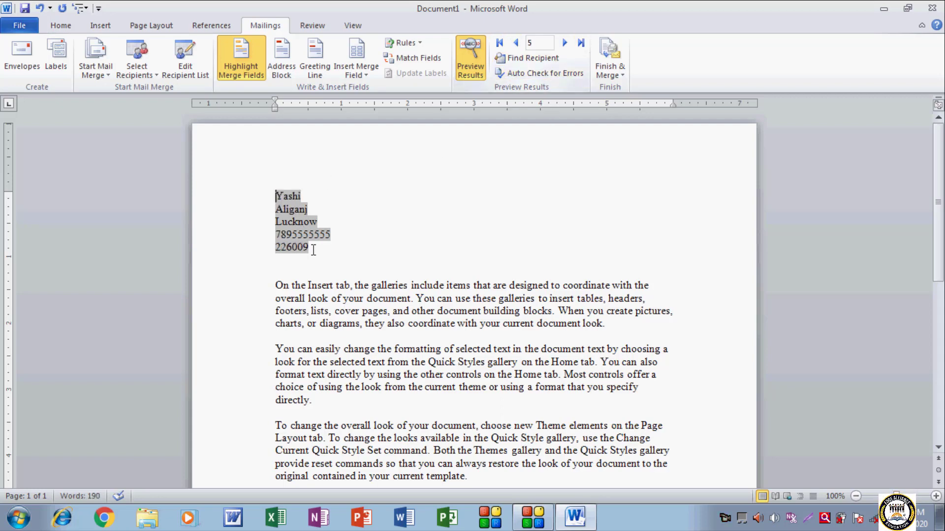
click(499, 44)
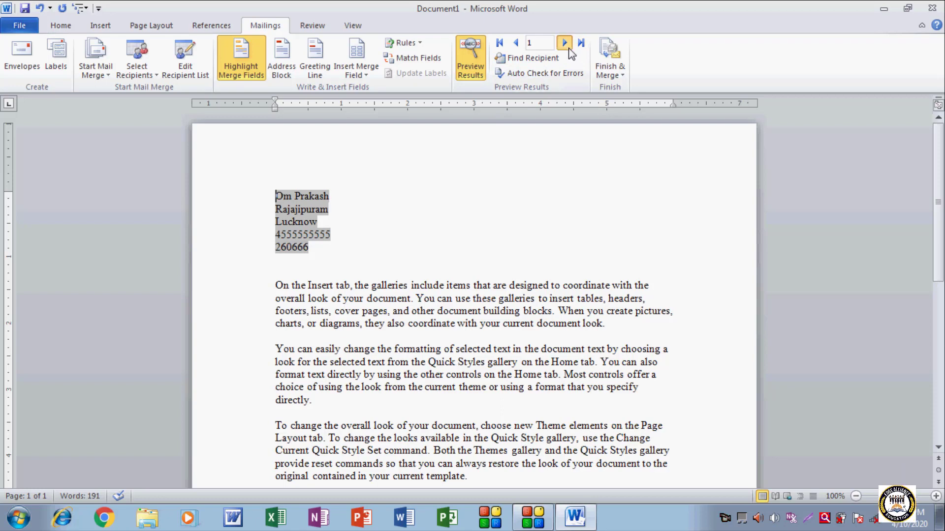
click(566, 44)
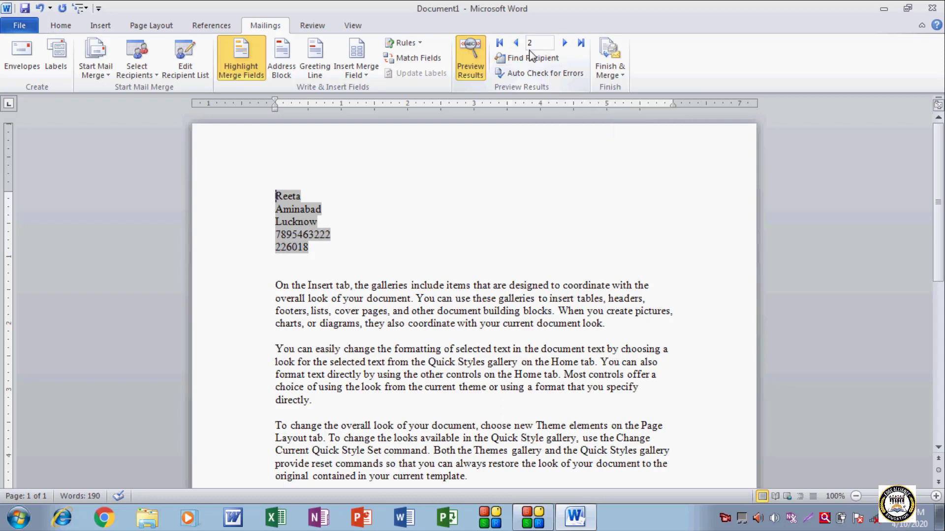
click(565, 44)
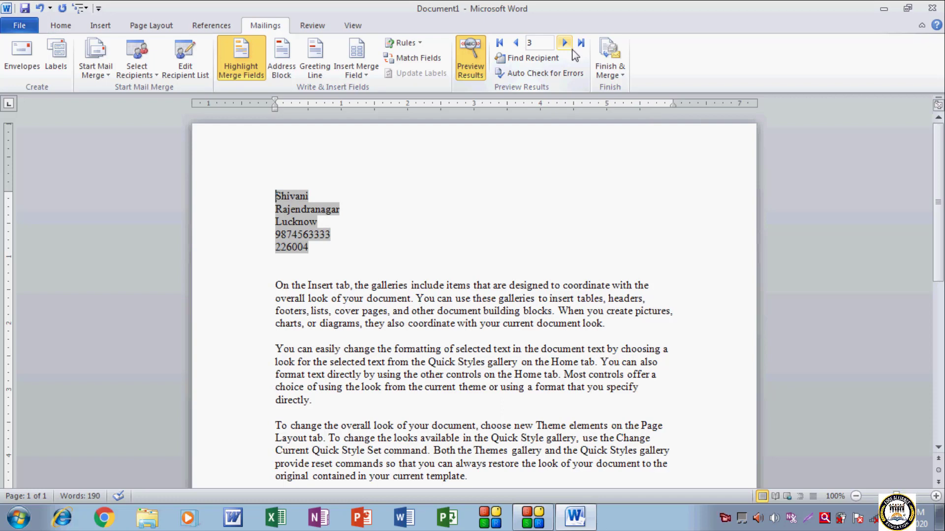
click(570, 48)
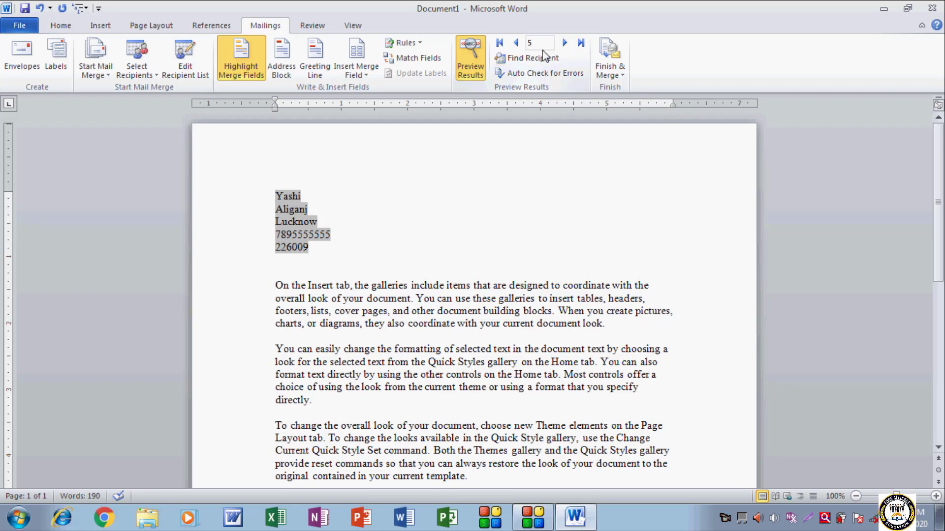
click(518, 45)
click(519, 47)
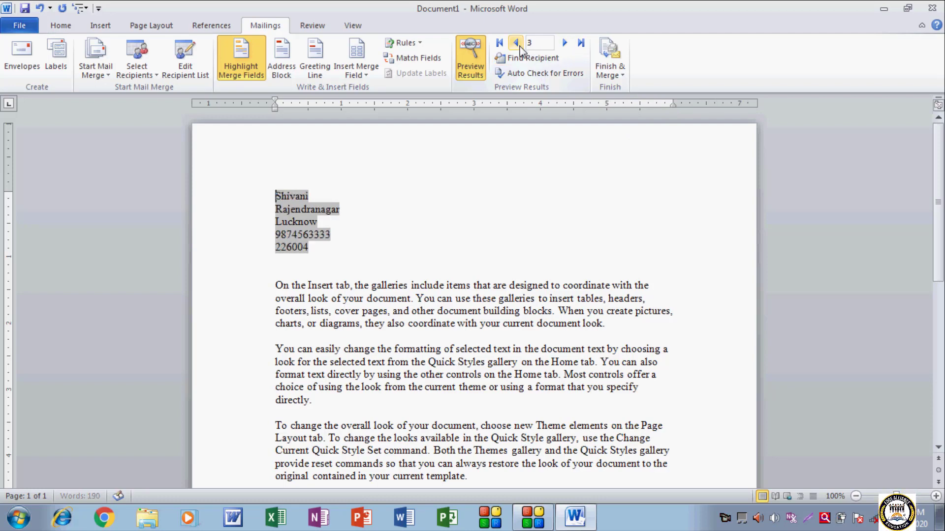
click(521, 45)
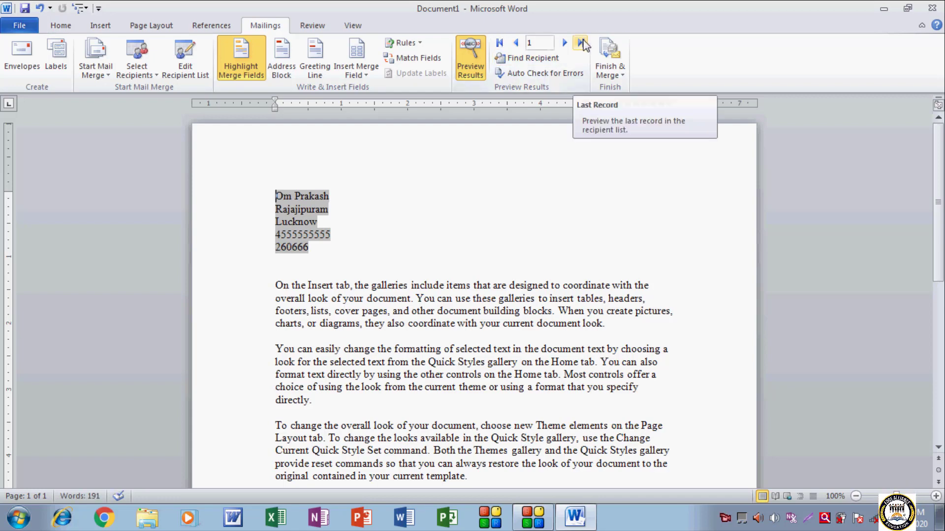
Search the merge recipients by name to bring record 3's details into the letter preview.
click(548, 70)
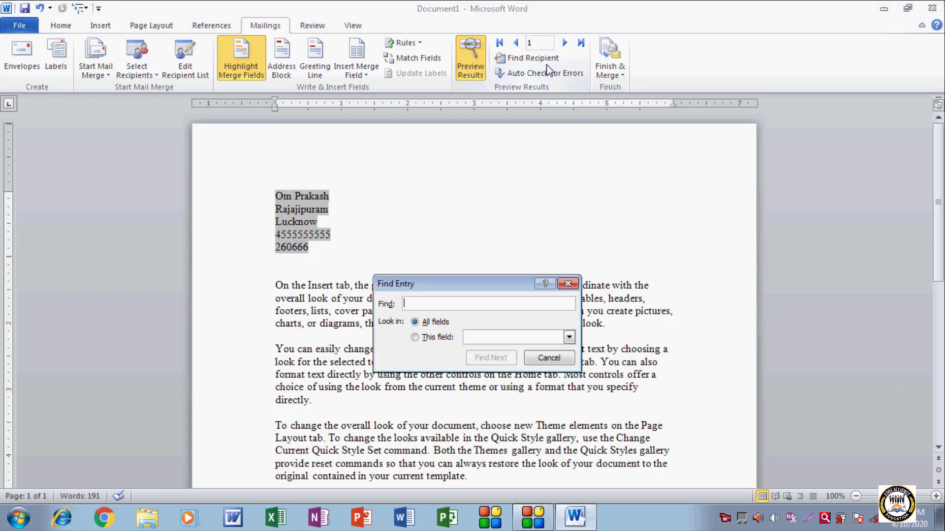
drag(445, 293, 453, 238)
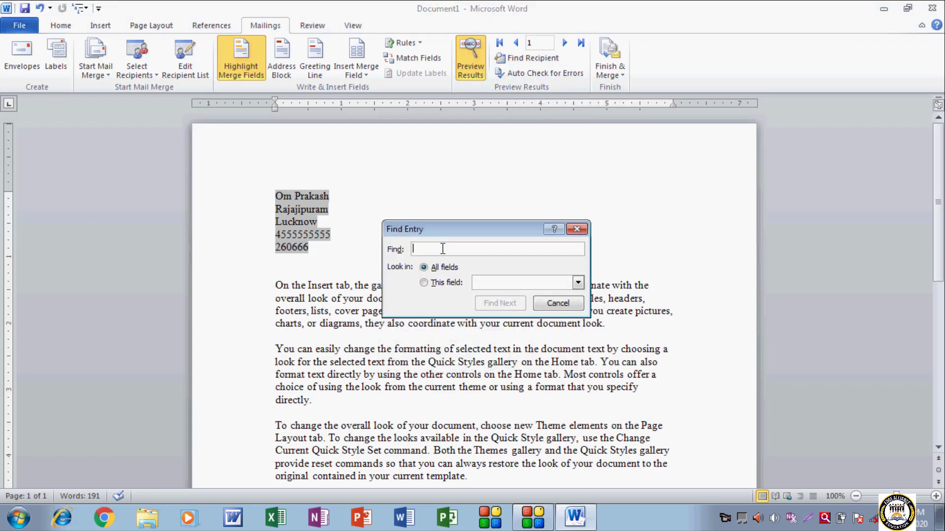
text(Shivni)
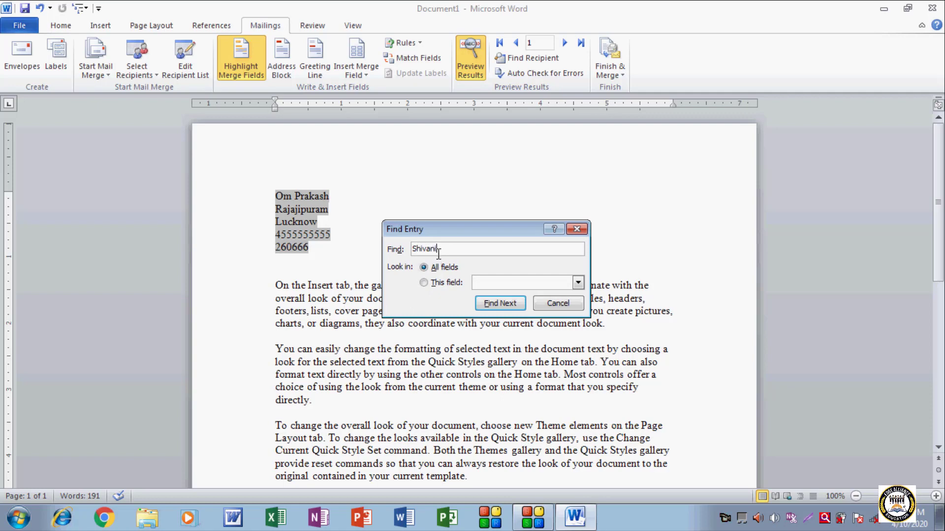
click(497, 304)
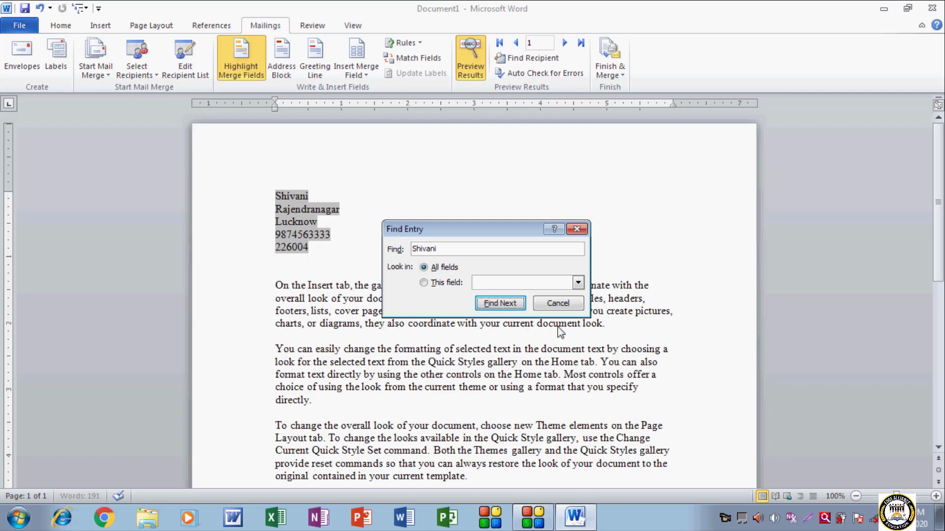
click(559, 306)
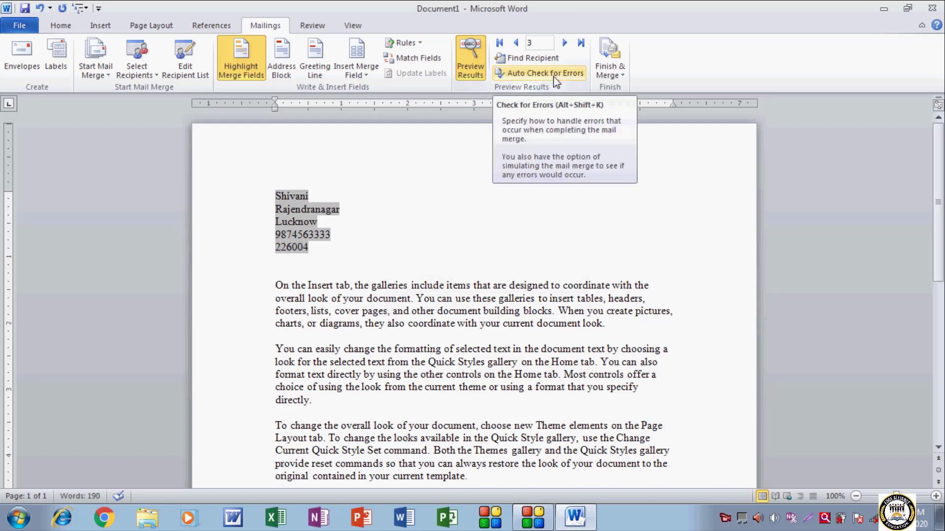
Finish the merge, choosing to pause and report each error as it occurs.
click(556, 74)
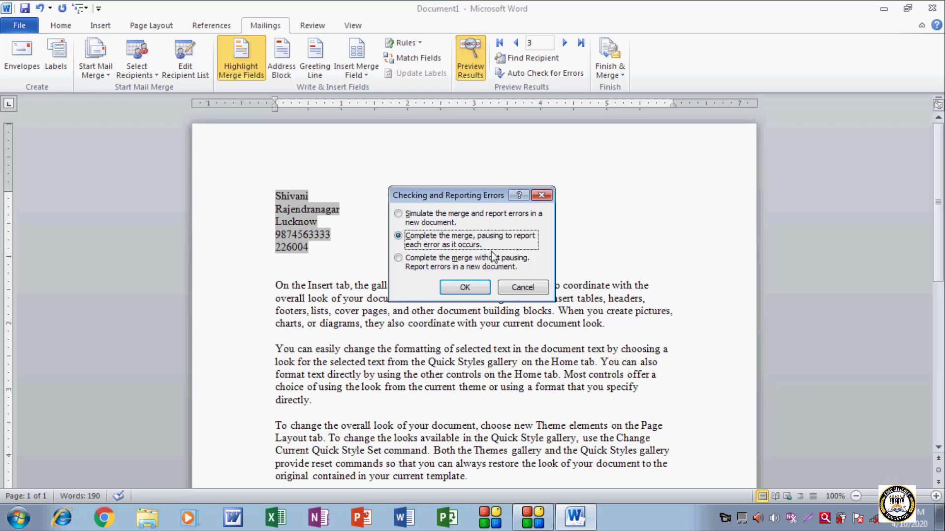
click(469, 290)
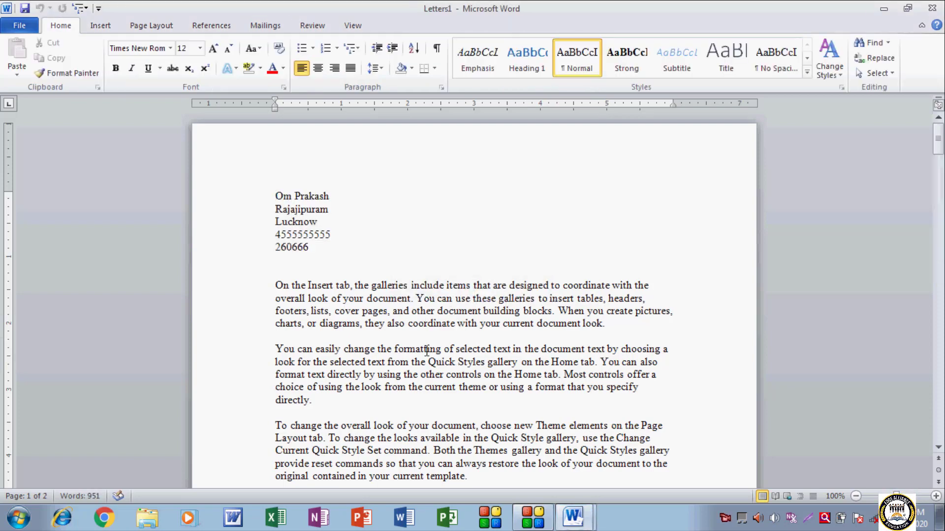
Switch windows from the taskbar and check the first letter's address lines.
click(571, 517)
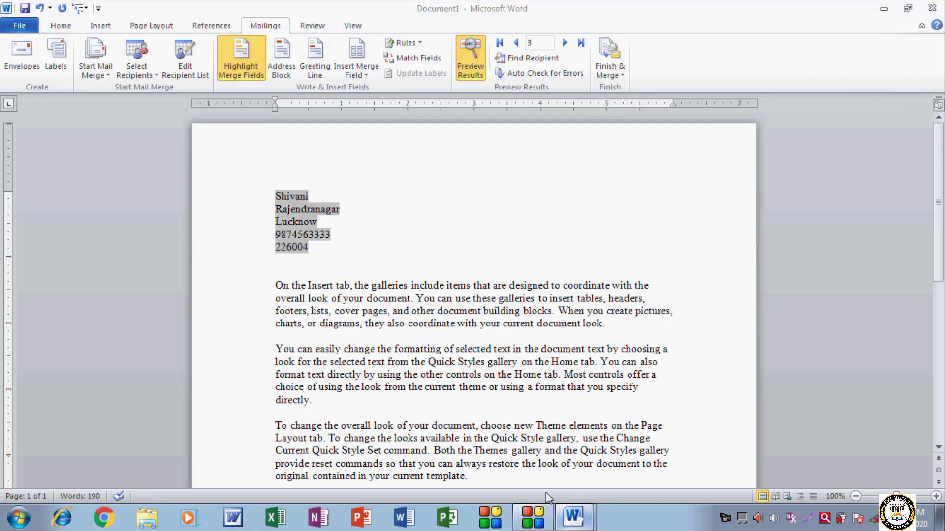
click(106, 74)
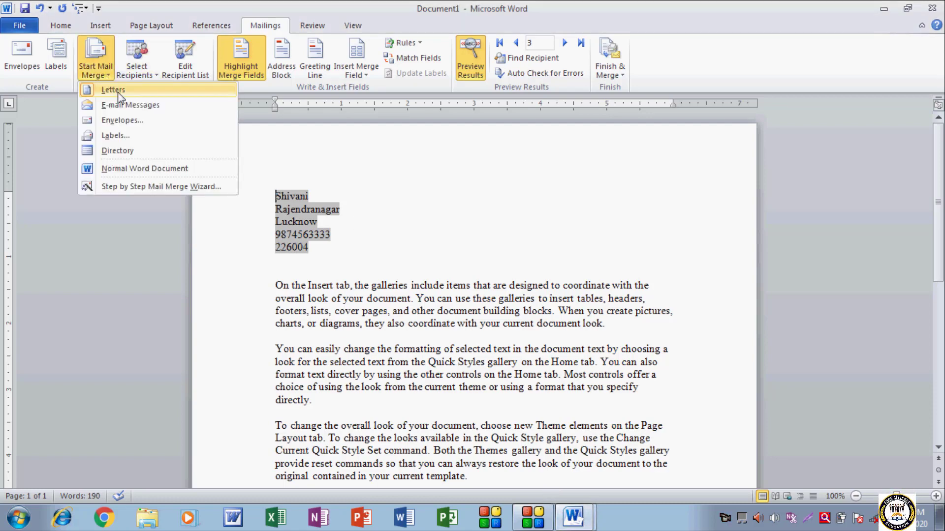
click(578, 442)
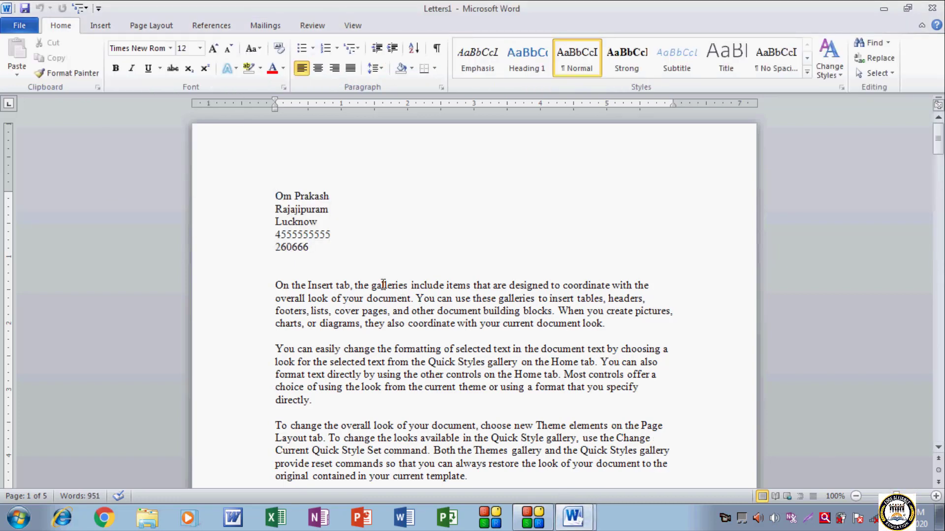
drag(275, 195, 334, 244)
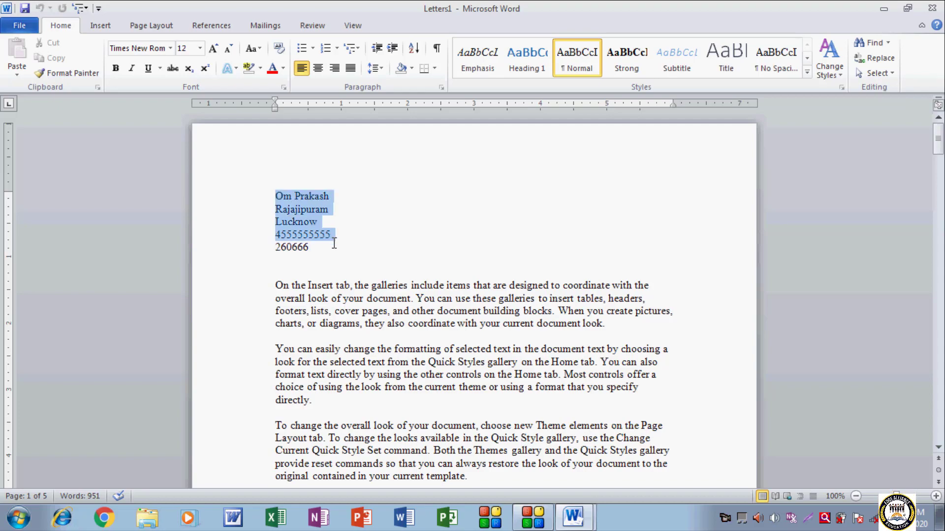
click(354, 298)
Scroll through all five personalised letters in Letters1.
scroll(370, 254, down, 1)
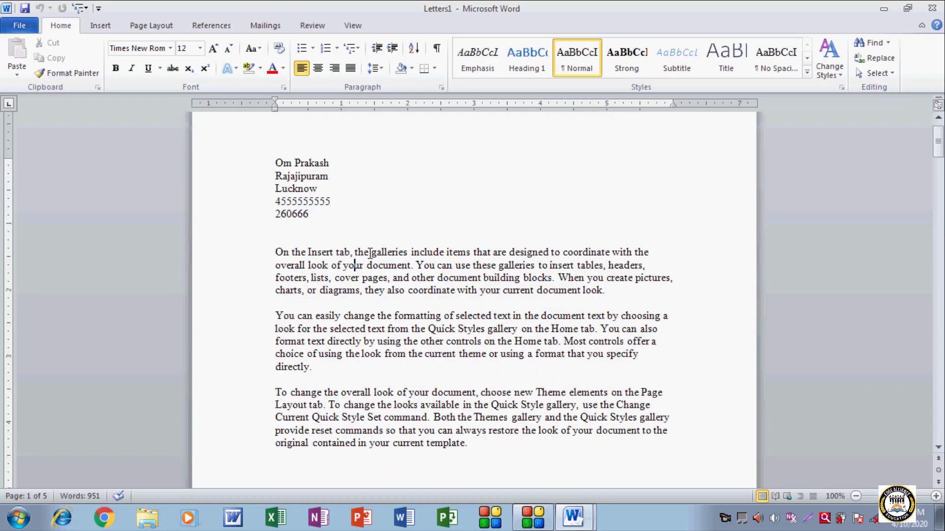
scroll(369, 261, down, 1)
scroll(367, 275, down, 3)
scroll(362, 300, down, 2)
scroll(362, 301, down, 5)
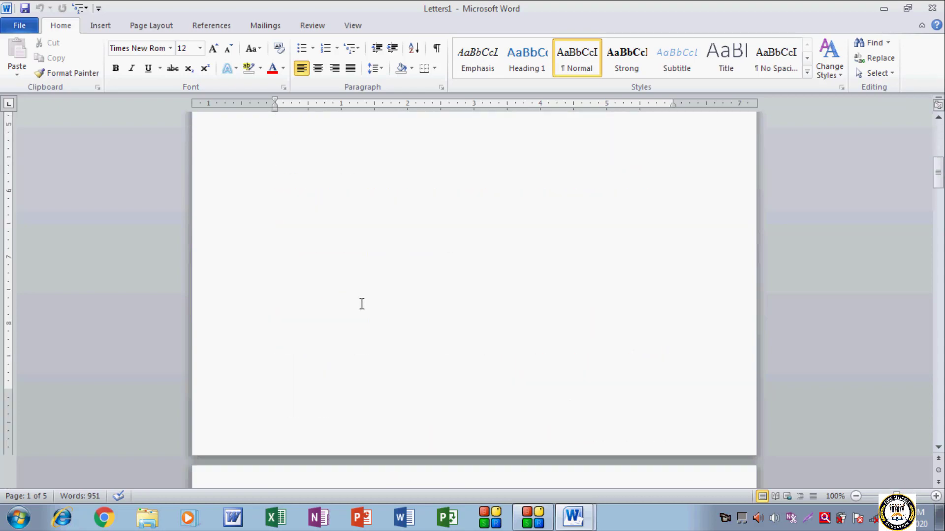
scroll(361, 301, down, 10)
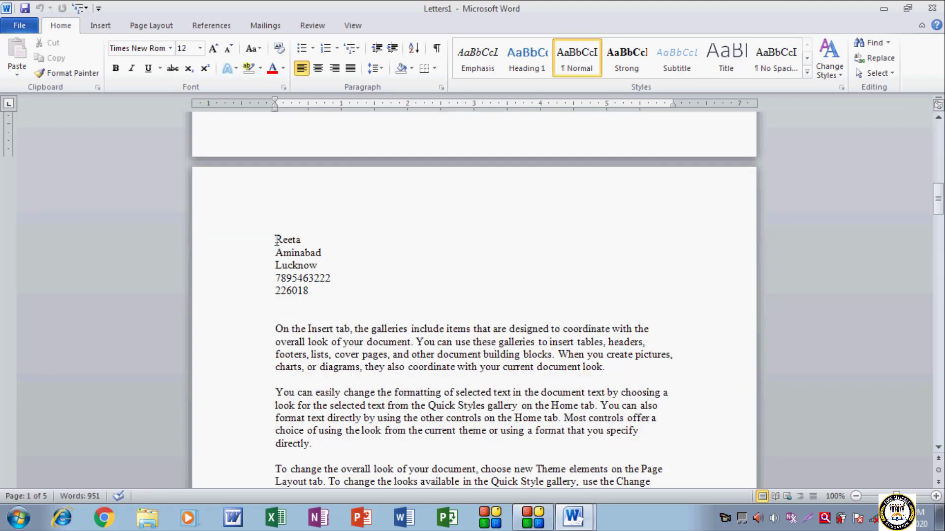
scroll(335, 354, down, 6)
scroll(350, 388, down, 4)
scroll(357, 383, down, 4)
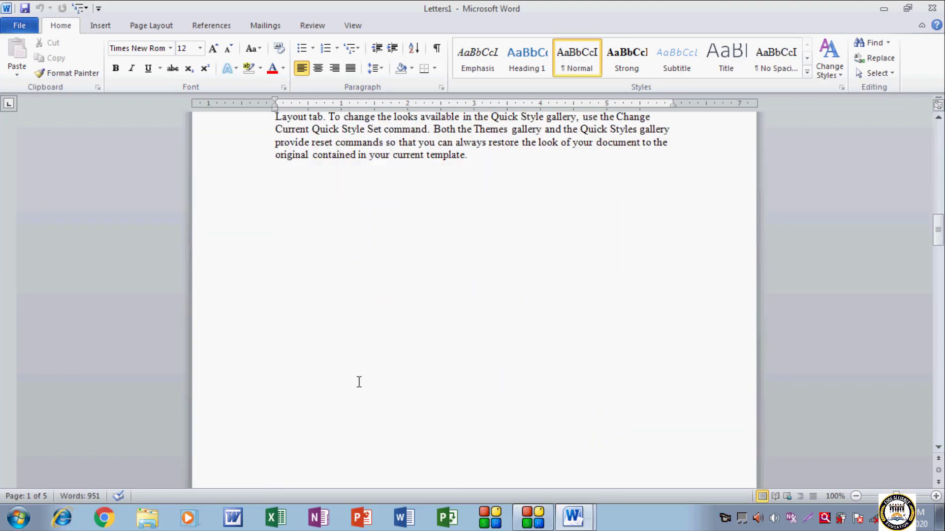
scroll(359, 382, down, 4)
scroll(360, 381, down, 4)
scroll(344, 374, down, 4)
scroll(315, 355, down, 8)
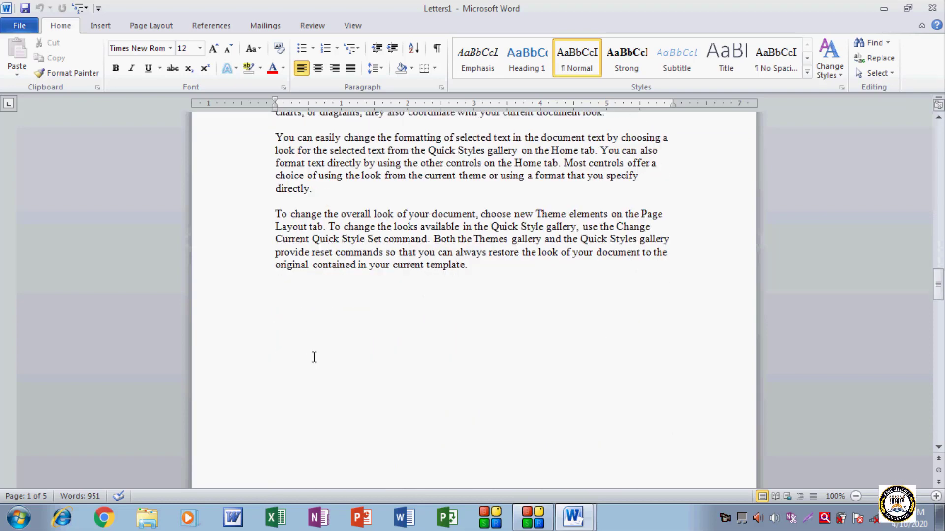
scroll(321, 353, down, 7)
scroll(320, 353, down, 5)
scroll(327, 355, down, 1)
scroll(327, 355, down, 3)
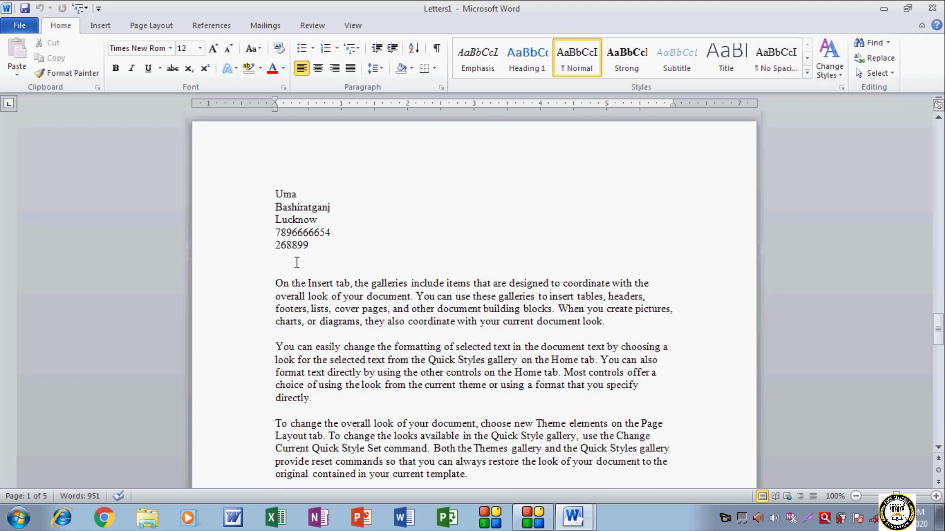
scroll(333, 396, down, 7)
scroll(353, 397, down, 10)
scroll(352, 397, down, 12)
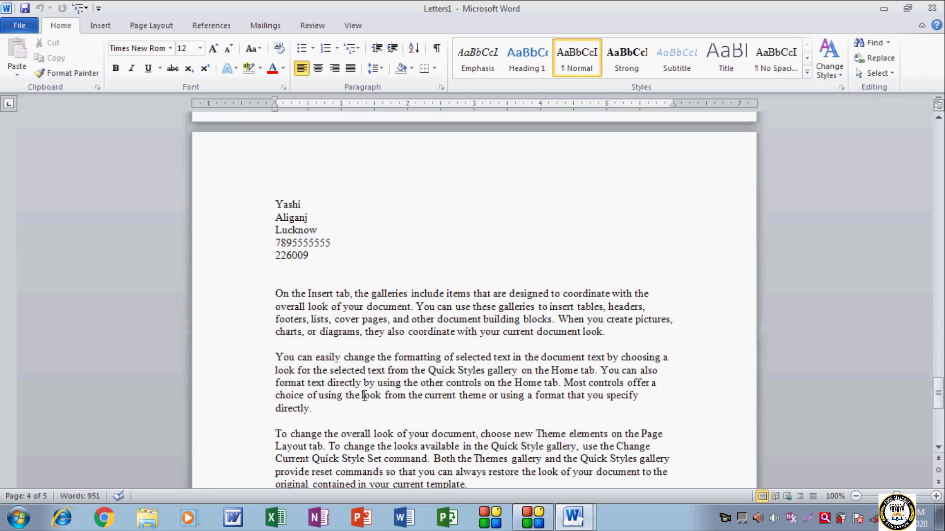
scroll(365, 396, down, 1)
scroll(365, 396, down, 9)
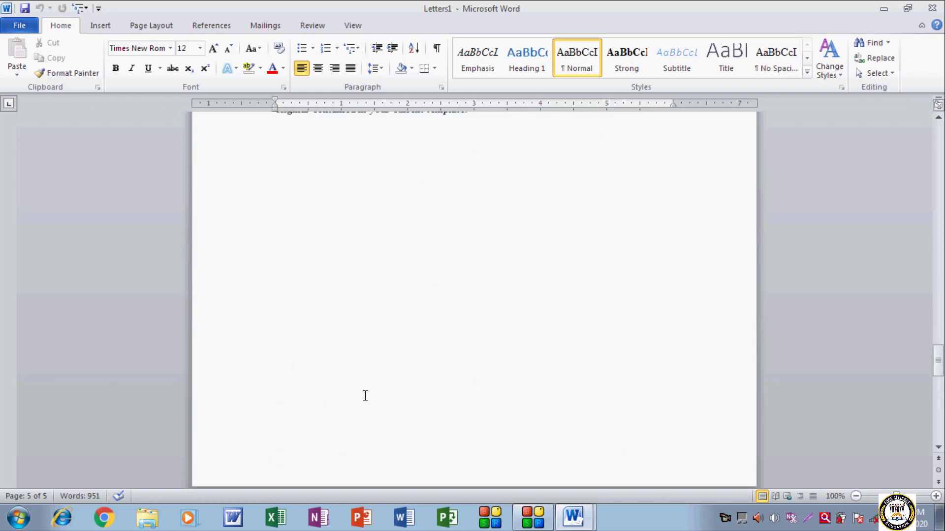
scroll(366, 397, up, 3)
Return to the Document1 main letter showing record 3's details.
click(567, 517)
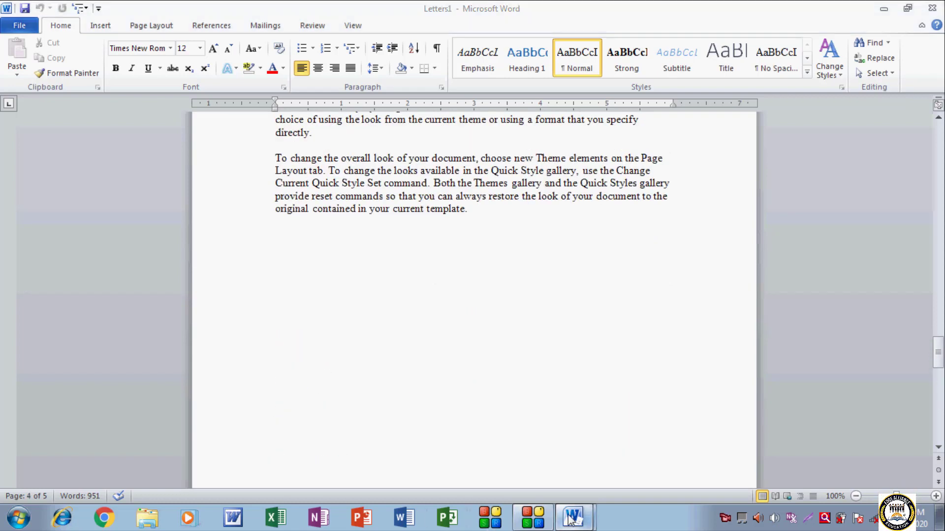
click(554, 471)
scroll(402, 305, down, 10)
scroll(403, 310, down, 6)
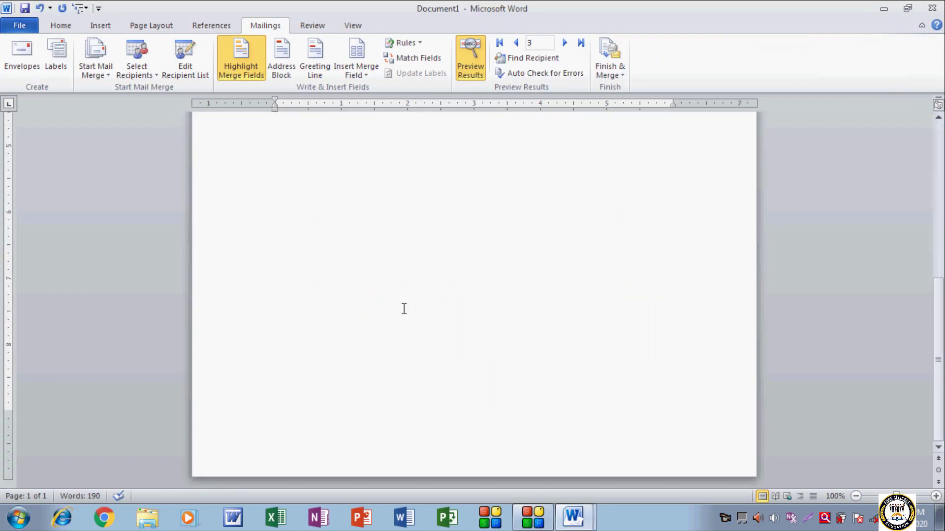
scroll(402, 310, up, 12)
scroll(404, 312, up, 4)
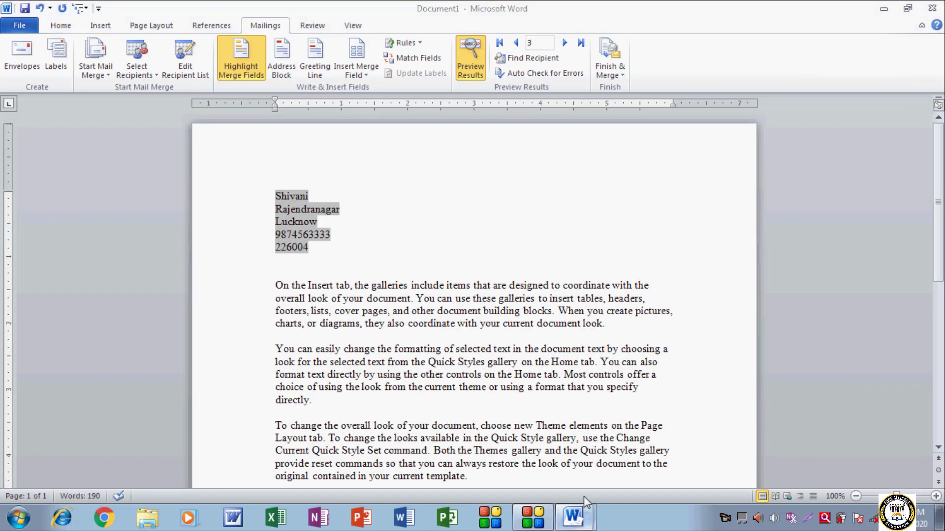
scroll(589, 489, up, 4)
scroll(589, 489, up, 8)
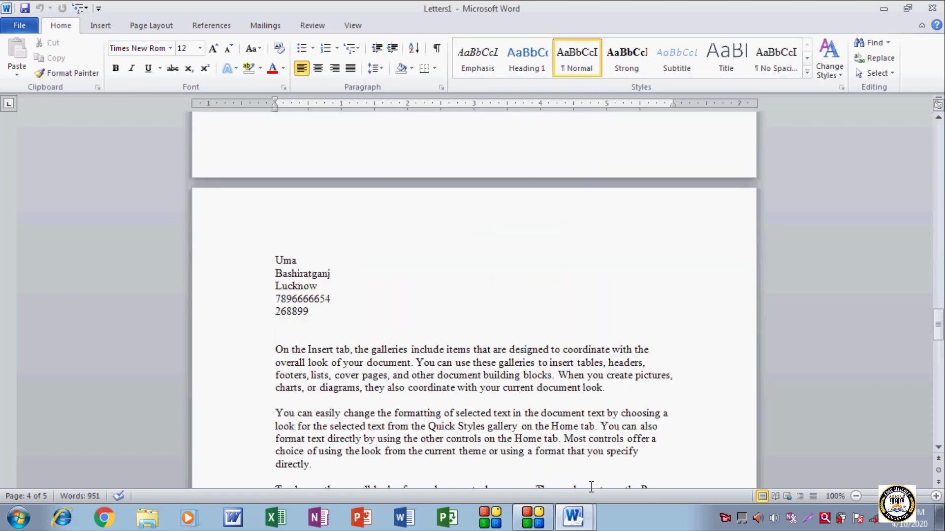
scroll(591, 487, up, 7)
scroll(591, 487, up, 7)
scroll(591, 486, up, 5)
scroll(591, 486, up, 10)
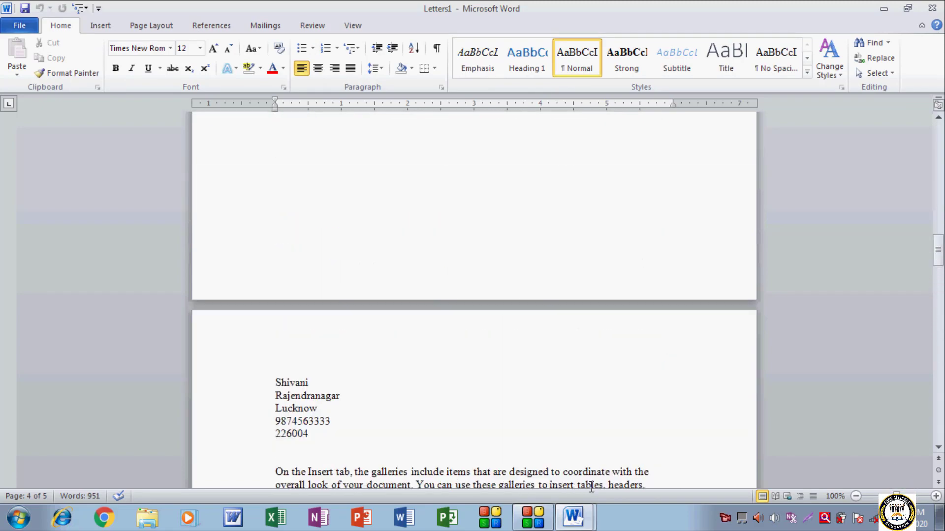
scroll(591, 487, up, 9)
scroll(591, 487, up, 6)
scroll(592, 485, up, 8)
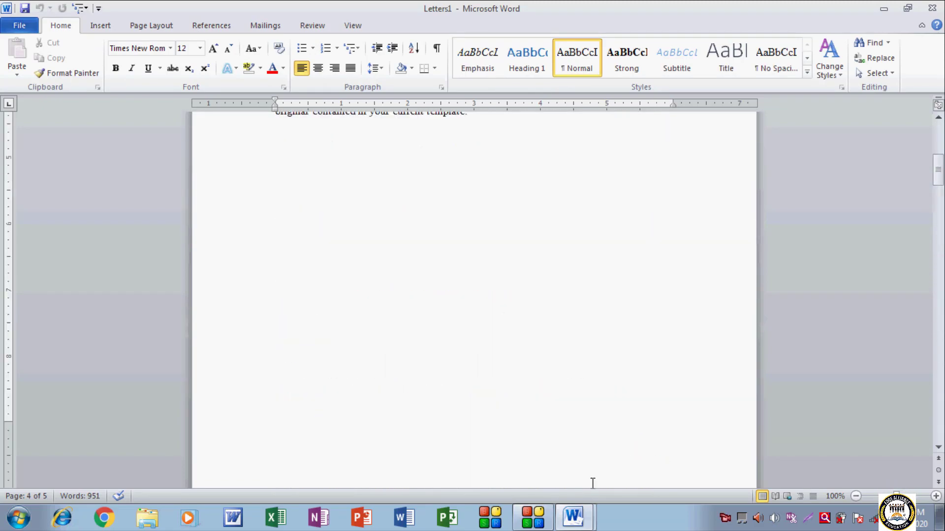
scroll(593, 483, up, 5)
scroll(593, 482, up, 4)
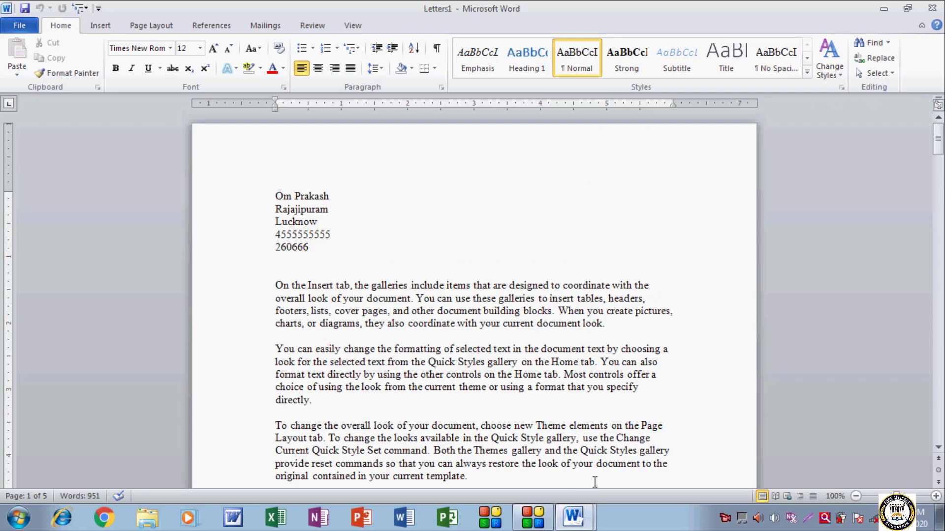
scroll(594, 482, down, 1)
scroll(594, 483, down, 4)
scroll(596, 484, down, 3)
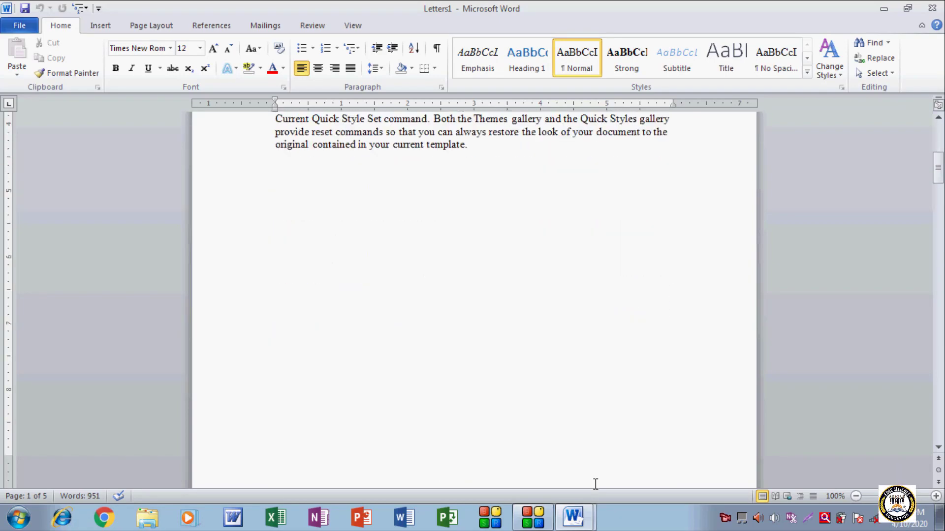
scroll(596, 485, up, 5)
scroll(595, 484, up, 2)
scroll(595, 484, up, 1)
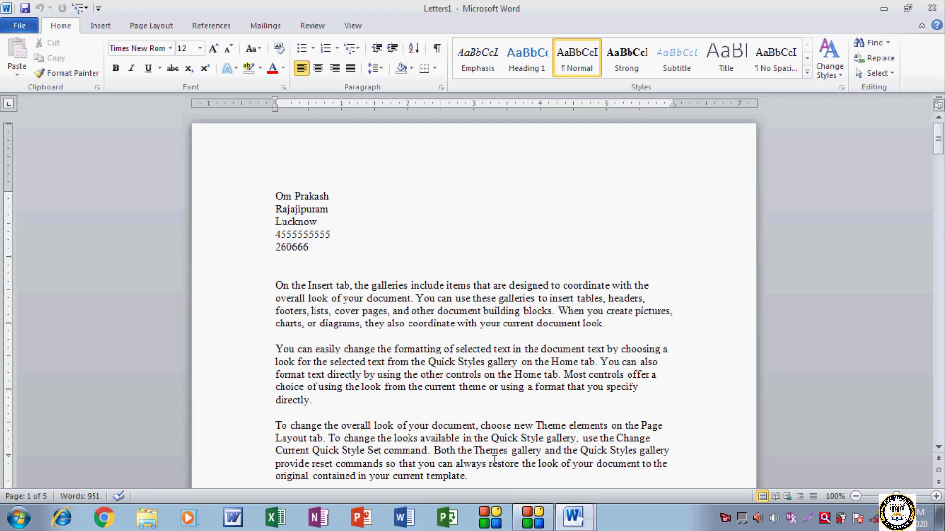
drag(276, 197, 324, 248)
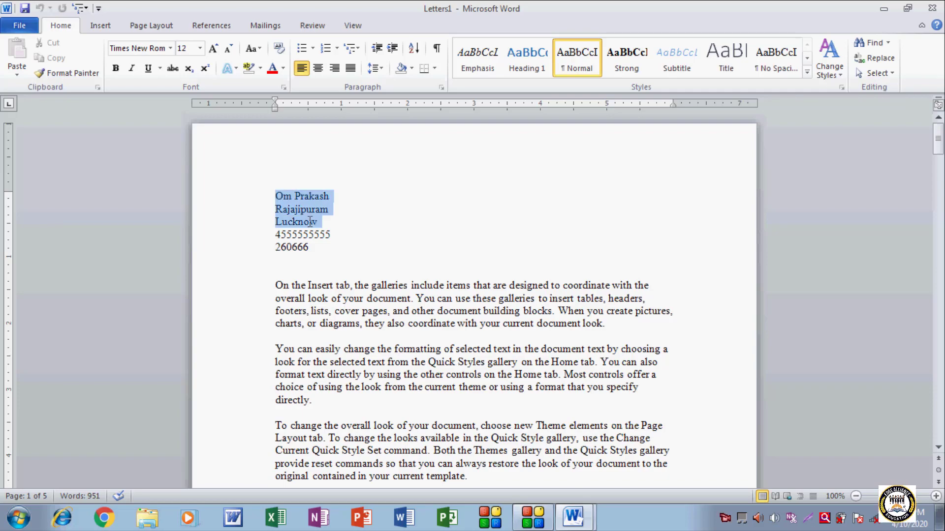
scroll(326, 254, down, 3)
scroll(397, 367, down, 3)
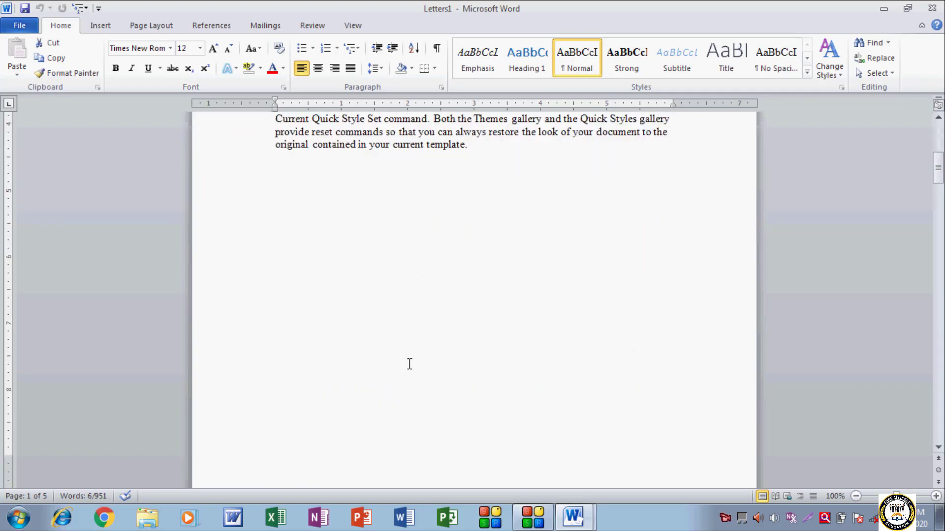
scroll(427, 359, down, 4)
scroll(431, 358, down, 5)
scroll(435, 359, down, 4)
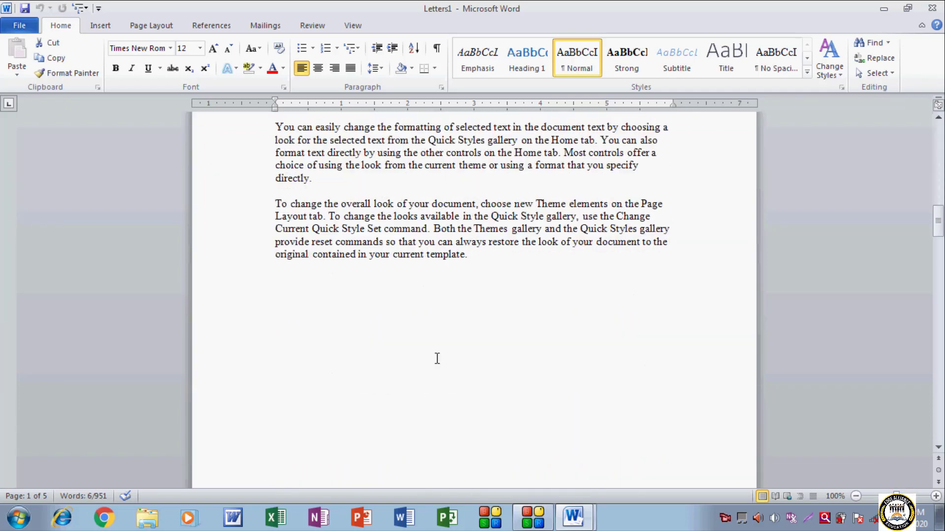
scroll(438, 360, down, 4)
scroll(442, 361, down, 3)
scroll(441, 361, down, 4)
scroll(445, 358, down, 5)
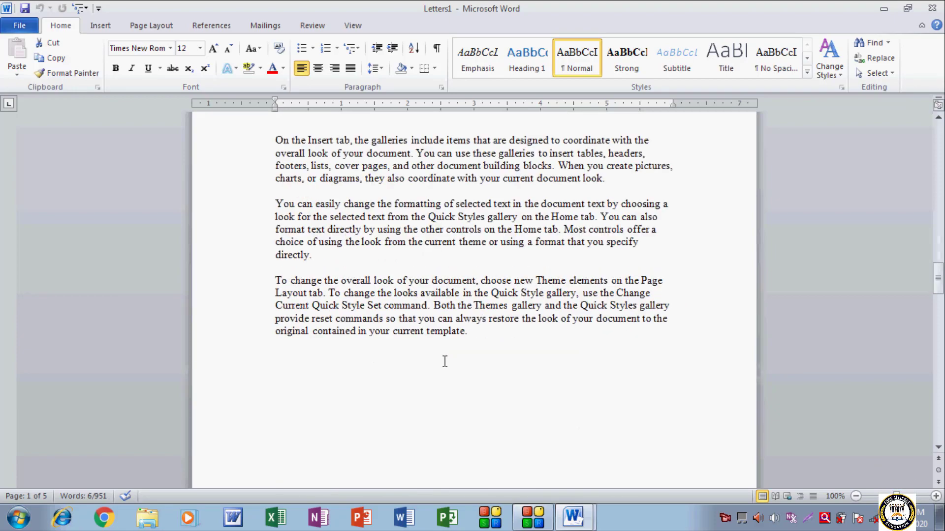
scroll(448, 356, down, 6)
scroll(452, 354, down, 7)
scroll(452, 355, down, 3)
scroll(453, 356, down, 4)
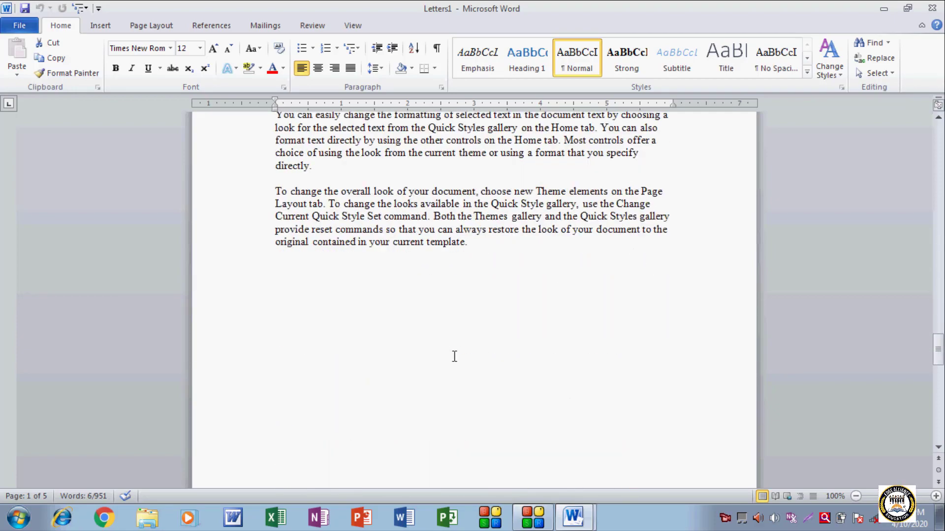
scroll(453, 357, down, 5)
scroll(458, 359, down, 5)
scroll(462, 364, down, 3)
scroll(468, 369, down, 3)
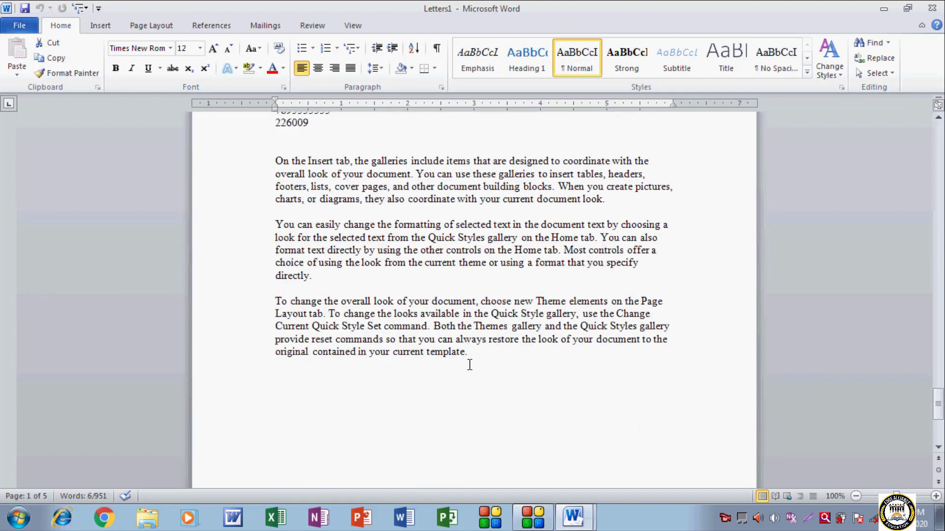
scroll(469, 370, down, 3)
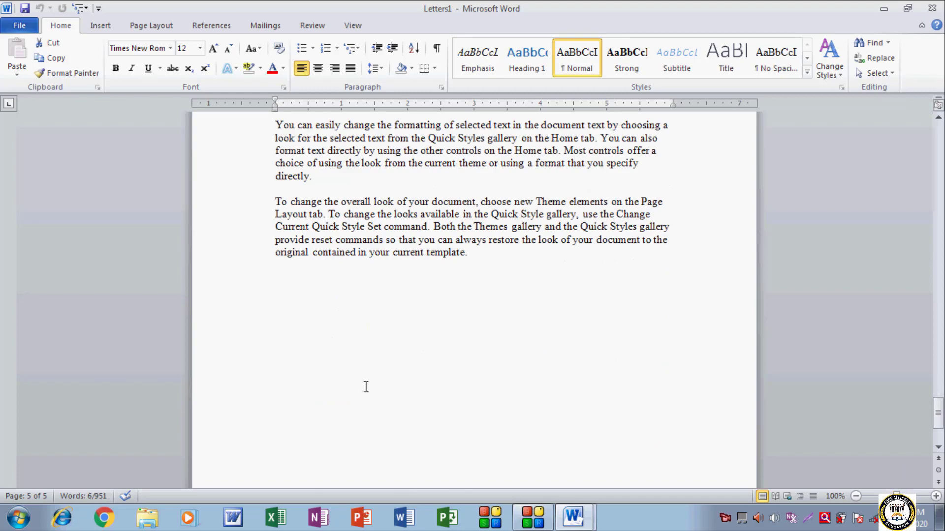
scroll(344, 394, up, 7)
scroll(352, 401, up, 4)
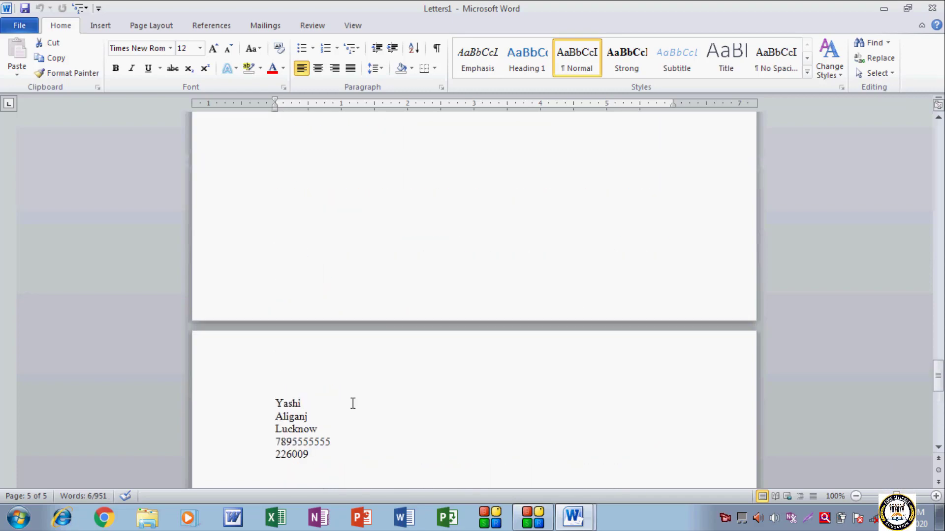
scroll(358, 406, down, 9)
scroll(358, 405, up, 3)
scroll(344, 394, up, 3)
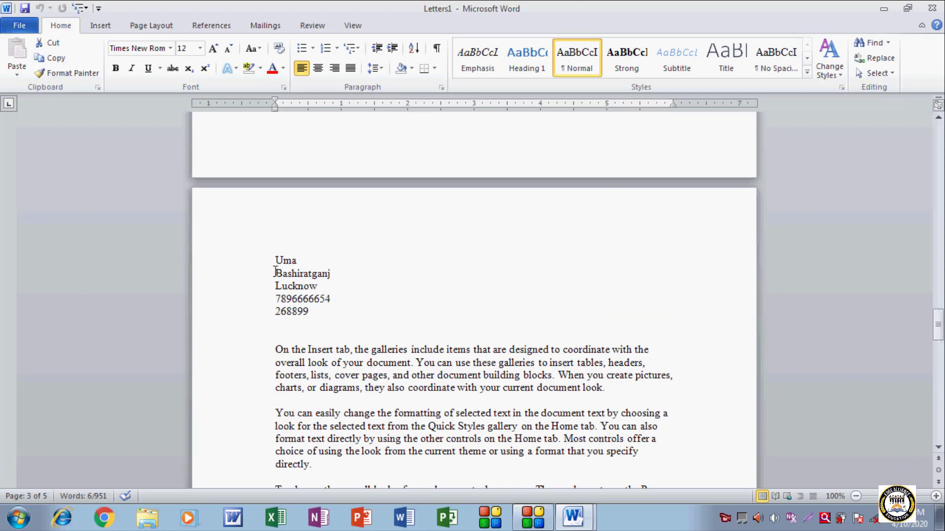
scroll(261, 338, up, 6)
scroll(261, 338, up, 4)
scroll(261, 338, up, 6)
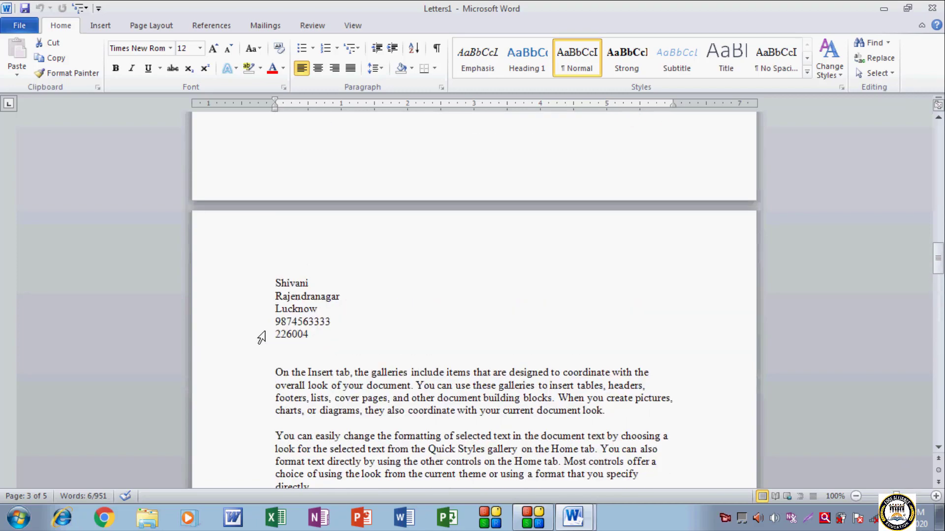
scroll(261, 338, up, 6)
scroll(261, 338, up, 4)
scroll(261, 339, up, 8)
scroll(262, 338, up, 7)
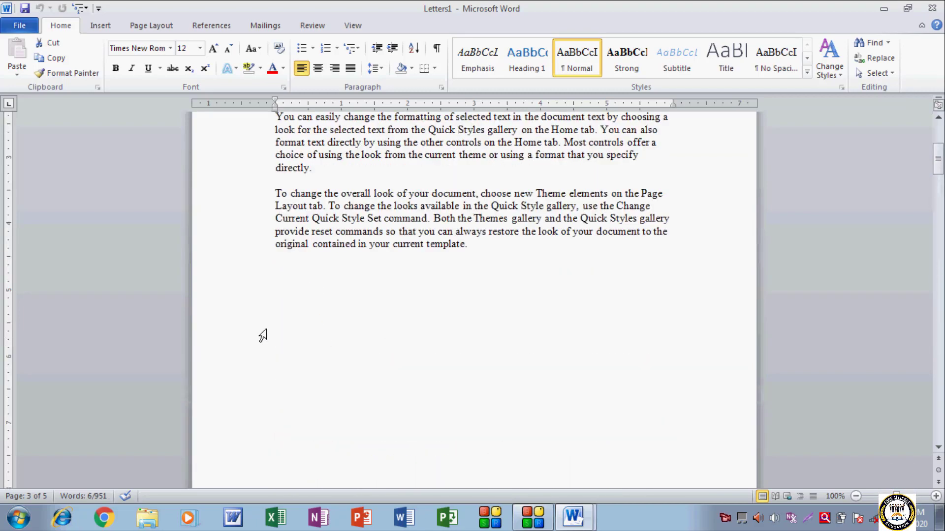
scroll(262, 336, up, 7)
click(555, 482)
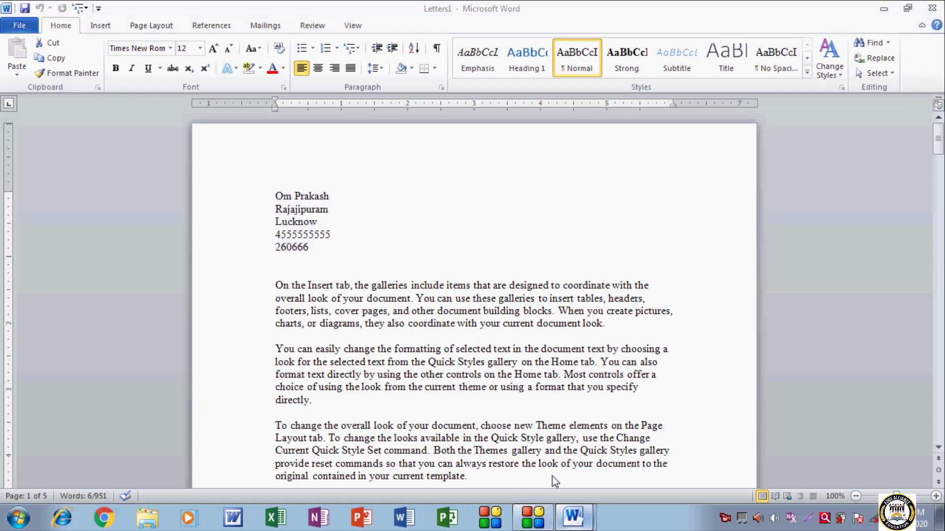
key(alt+Tab)
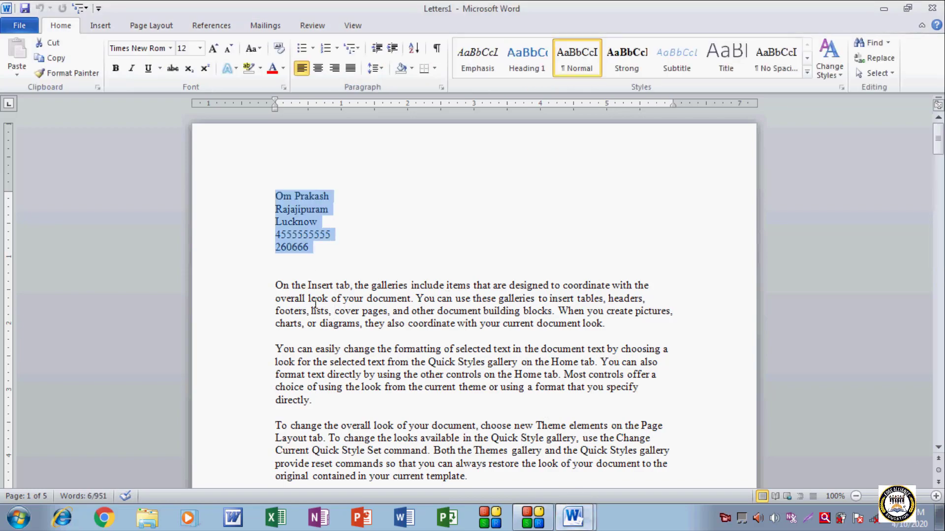
Scroll down through the five merged letters in Letters1, then back to the first page.
scroll(369, 327, down, 5)
scroll(369, 326, down, 8)
scroll(369, 327, down, 6)
scroll(369, 327, down, 3)
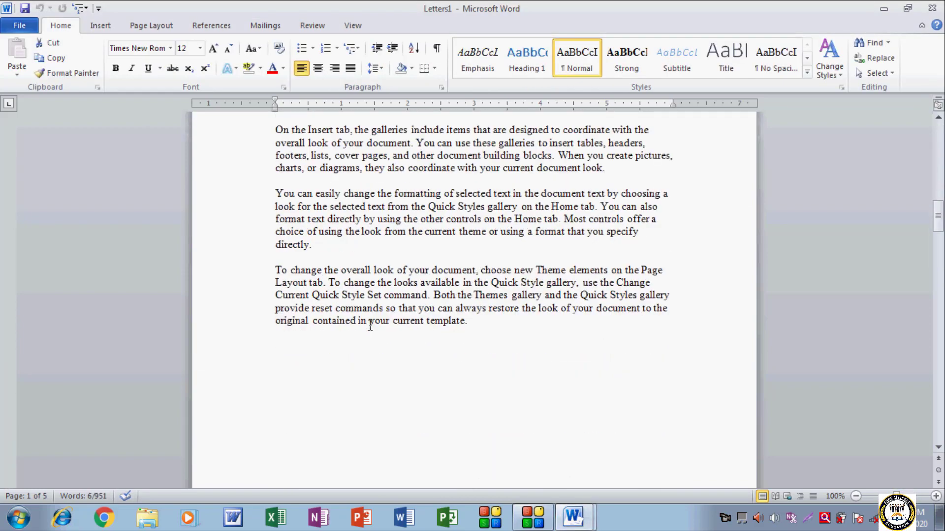
scroll(370, 327, down, 5)
scroll(370, 327, down, 6)
scroll(370, 326, down, 2)
scroll(372, 325, down, 11)
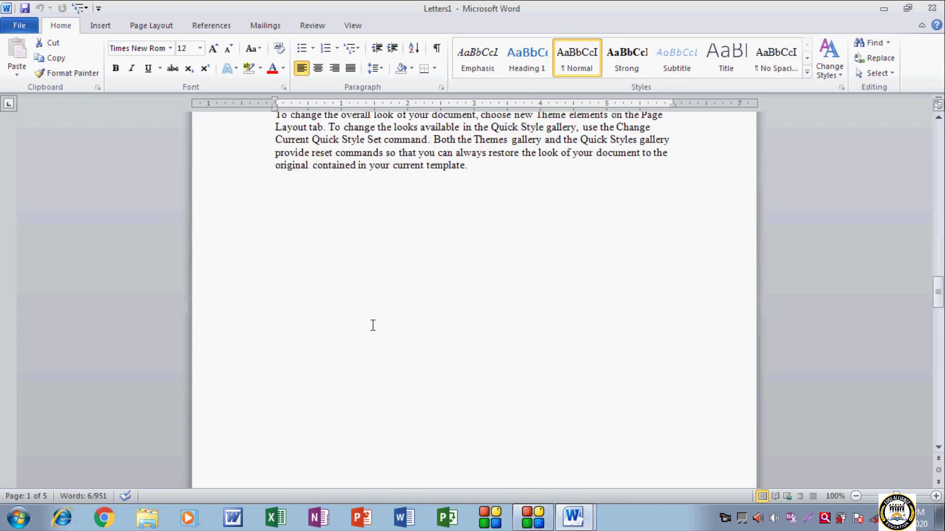
scroll(373, 325, down, 4)
scroll(374, 326, down, 11)
scroll(376, 326, down, 5)
scroll(379, 326, down, 5)
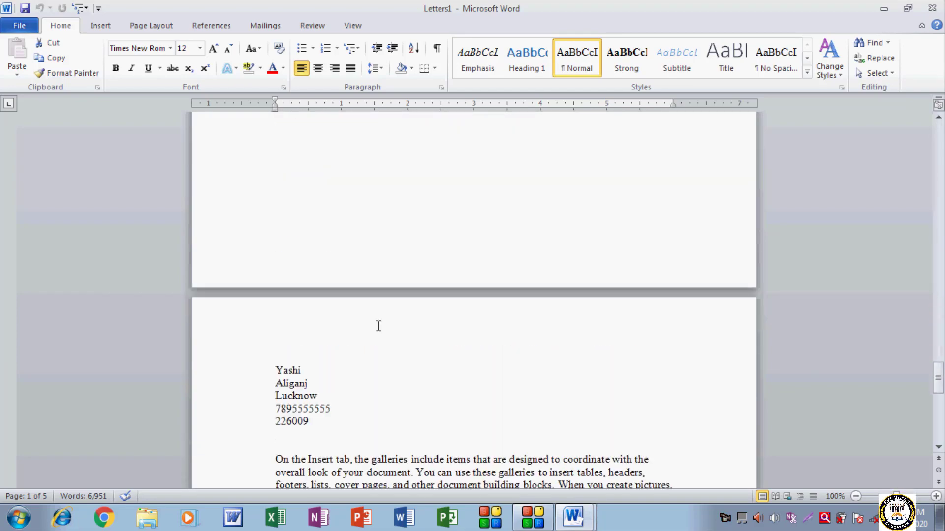
scroll(378, 326, down, 13)
scroll(379, 327, down, 16)
scroll(380, 327, down, 10)
scroll(382, 326, down, 11)
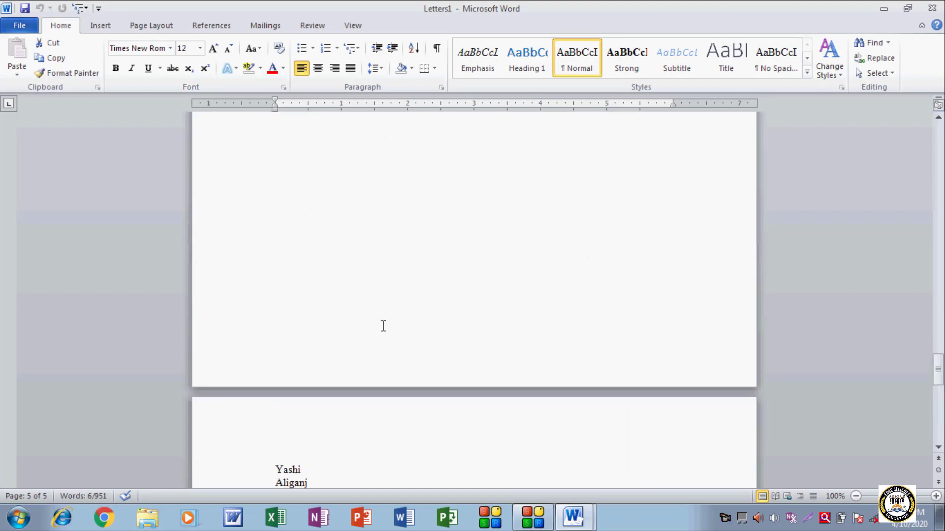
scroll(383, 325, up, 4)
scroll(383, 325, up, 10)
scroll(384, 326, up, 10)
scroll(384, 326, up, 6)
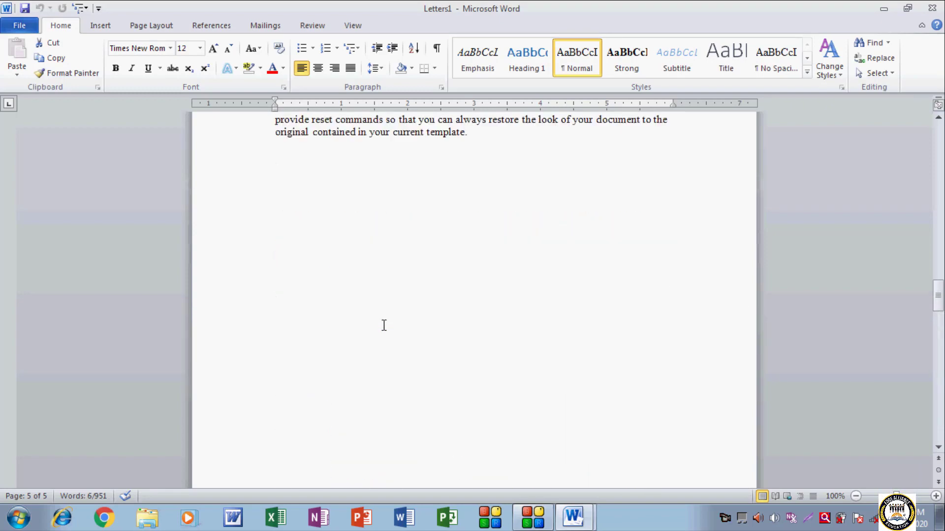
scroll(384, 325, up, 10)
scroll(384, 324, up, 5)
scroll(385, 324, up, 6)
scroll(386, 323, up, 10)
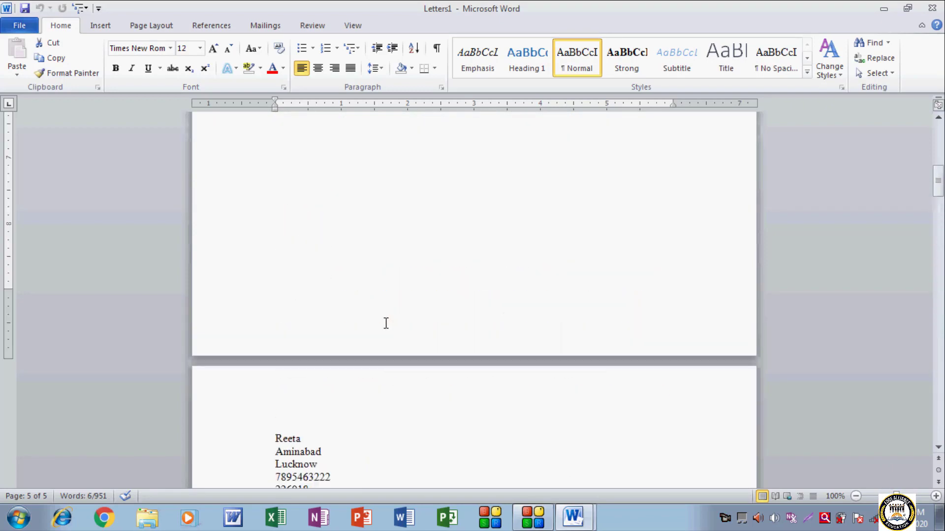
scroll(385, 323, up, 5)
scroll(387, 323, up, 4)
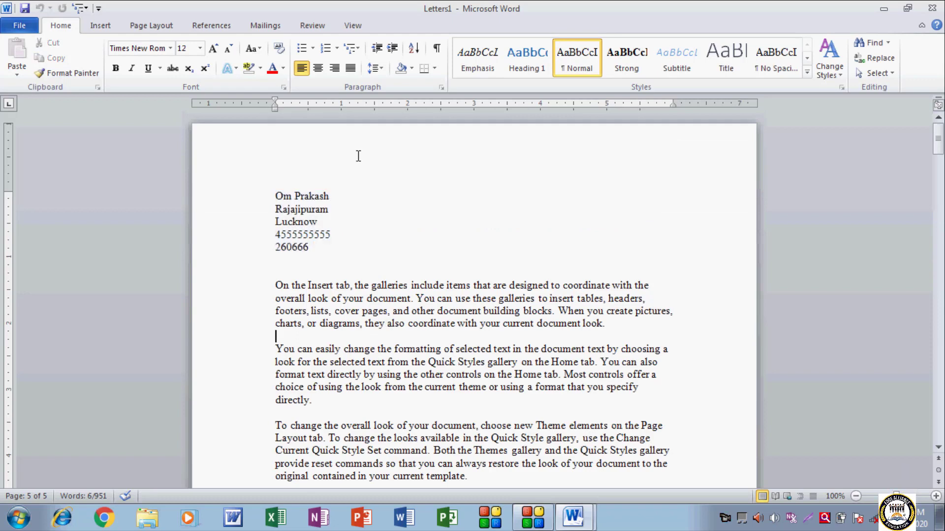
Bring up the Mailings ribbon commands above the merged letters.
click(269, 30)
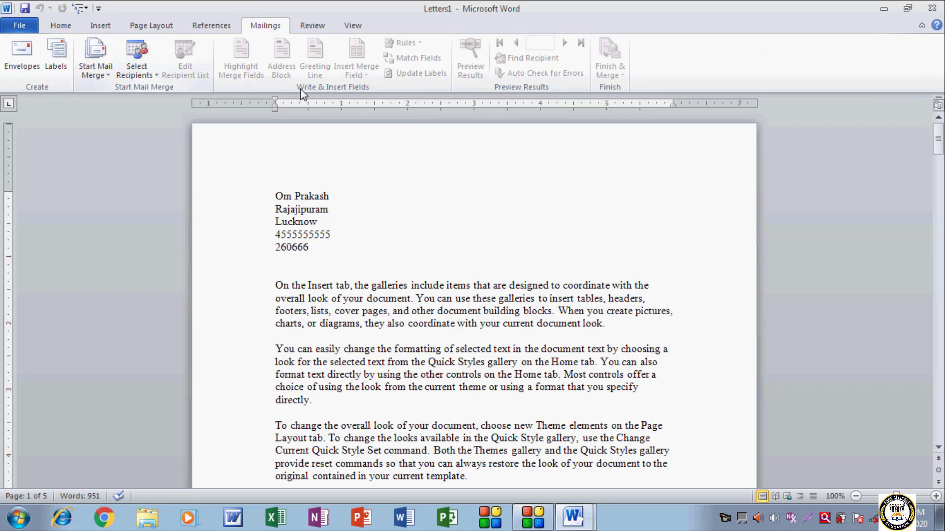
scroll(319, 250, down, 2)
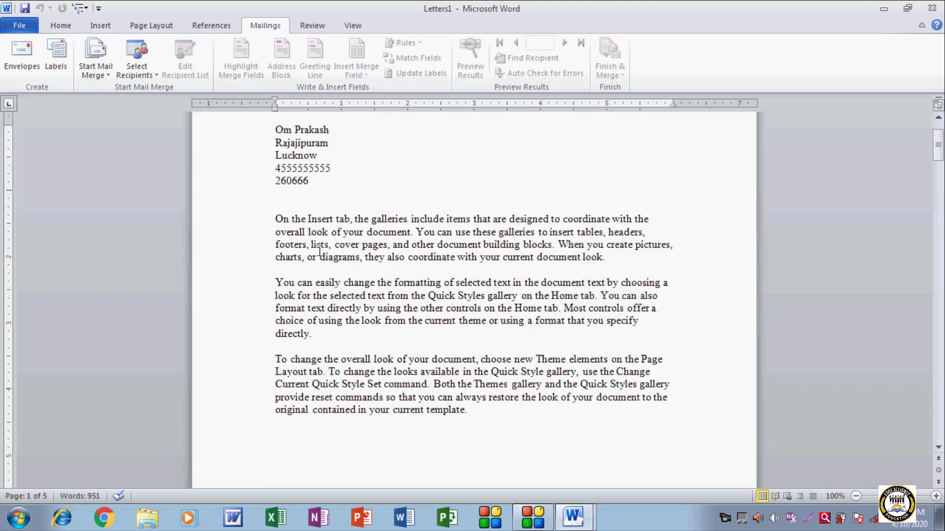
scroll(320, 250, down, 1)
scroll(323, 250, up, 2)
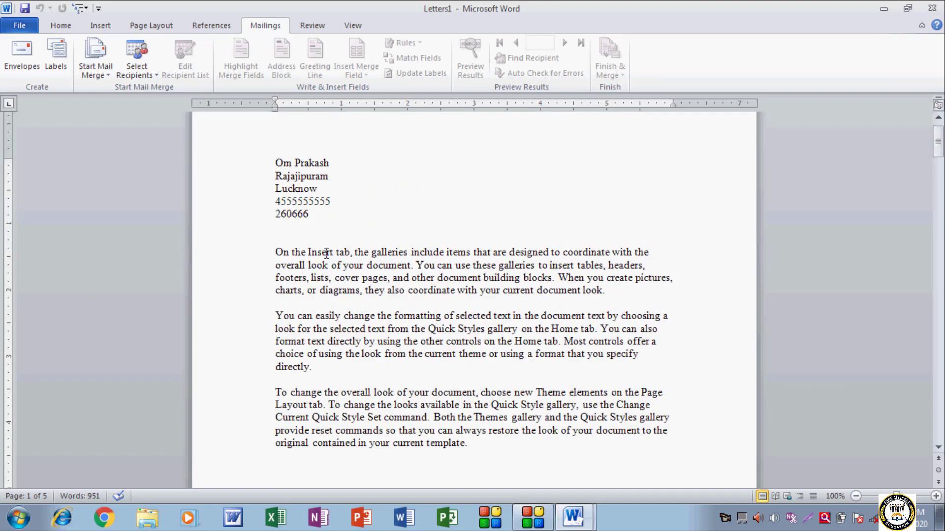